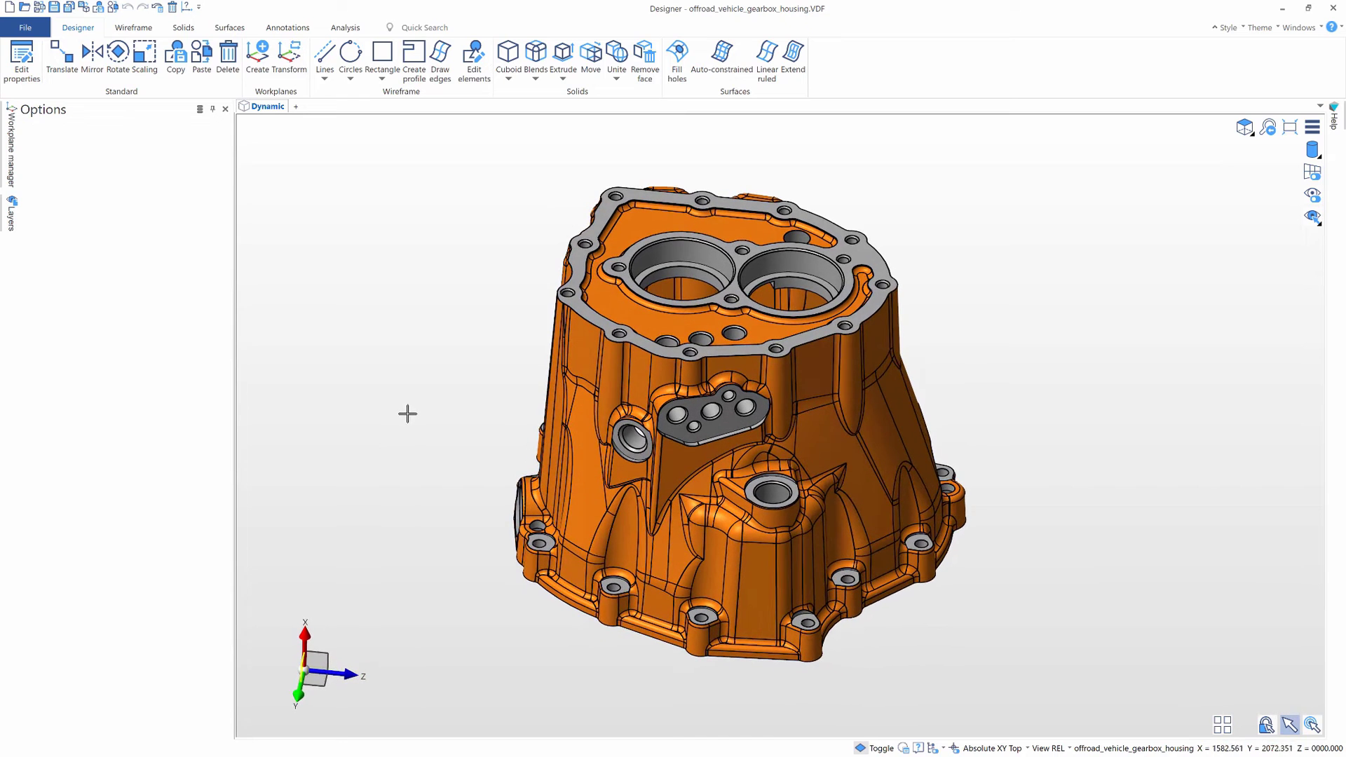
{"action": "left_click", "coordinate": [134, 28]}
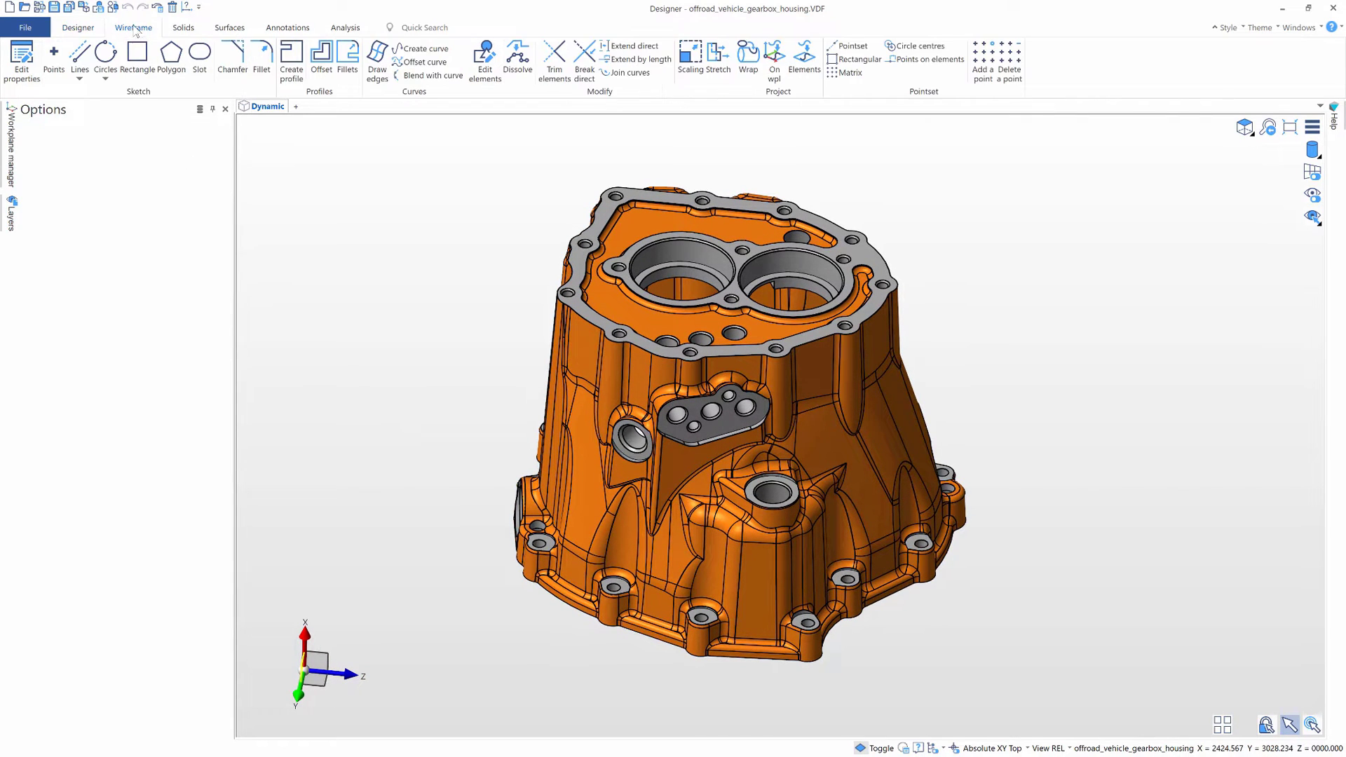
{"action": "left_click", "coordinate": [184, 29]}
{"action": "left_click", "coordinate": [232, 30]}
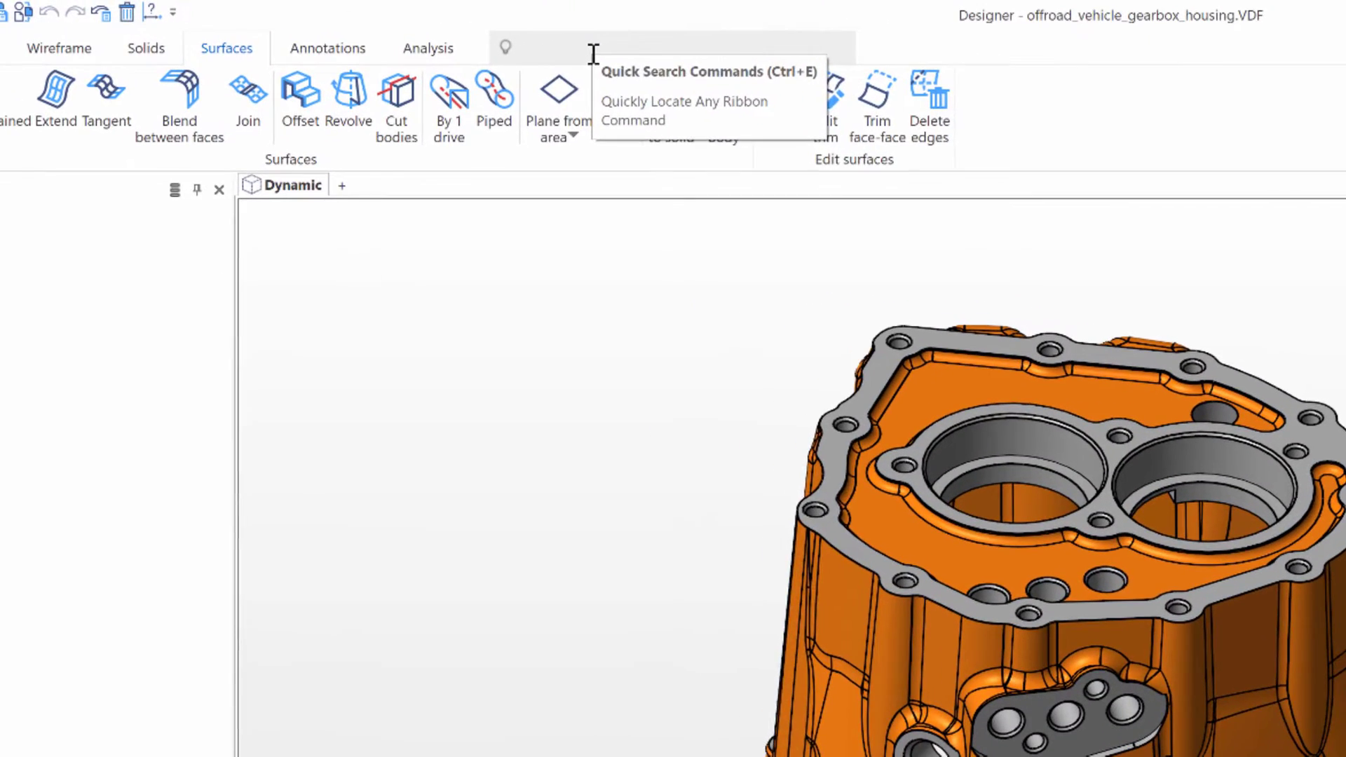
- Search the commands for "shell", start Offset/Hollow Bodies and read its help page on distances and pierced faces
{"action": "left_click", "coordinate": [593, 53]}
{"action": "type", "text": "shell"}
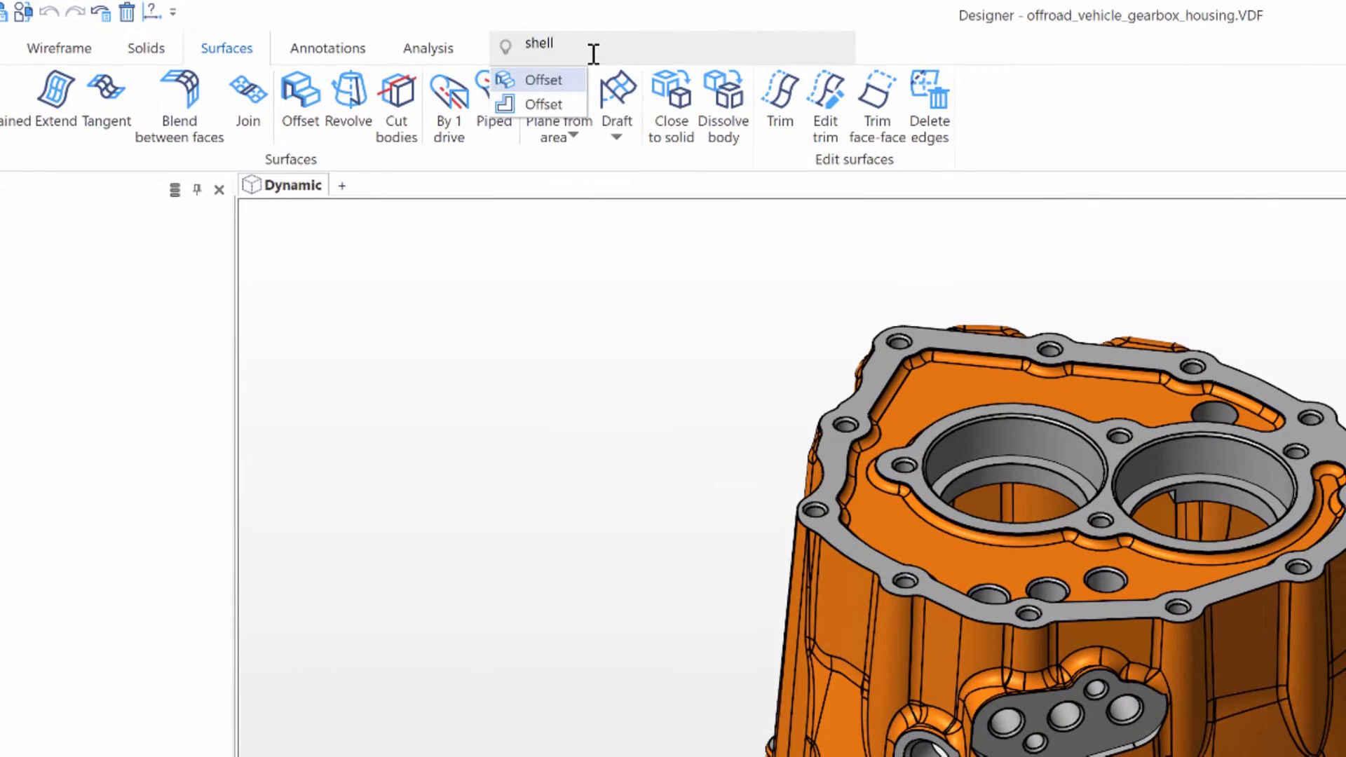
{"action": "key", "text": "Return"}
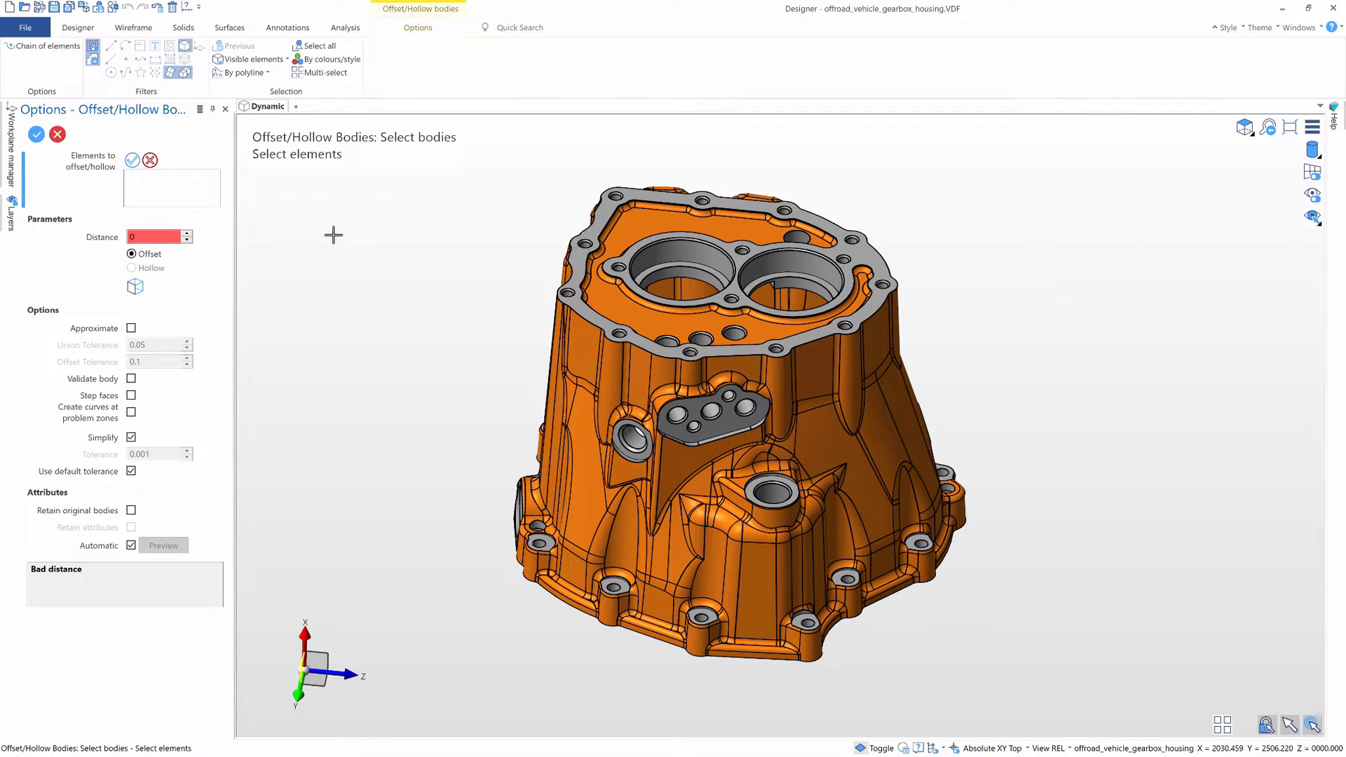
{"action": "key", "text": "F1"}
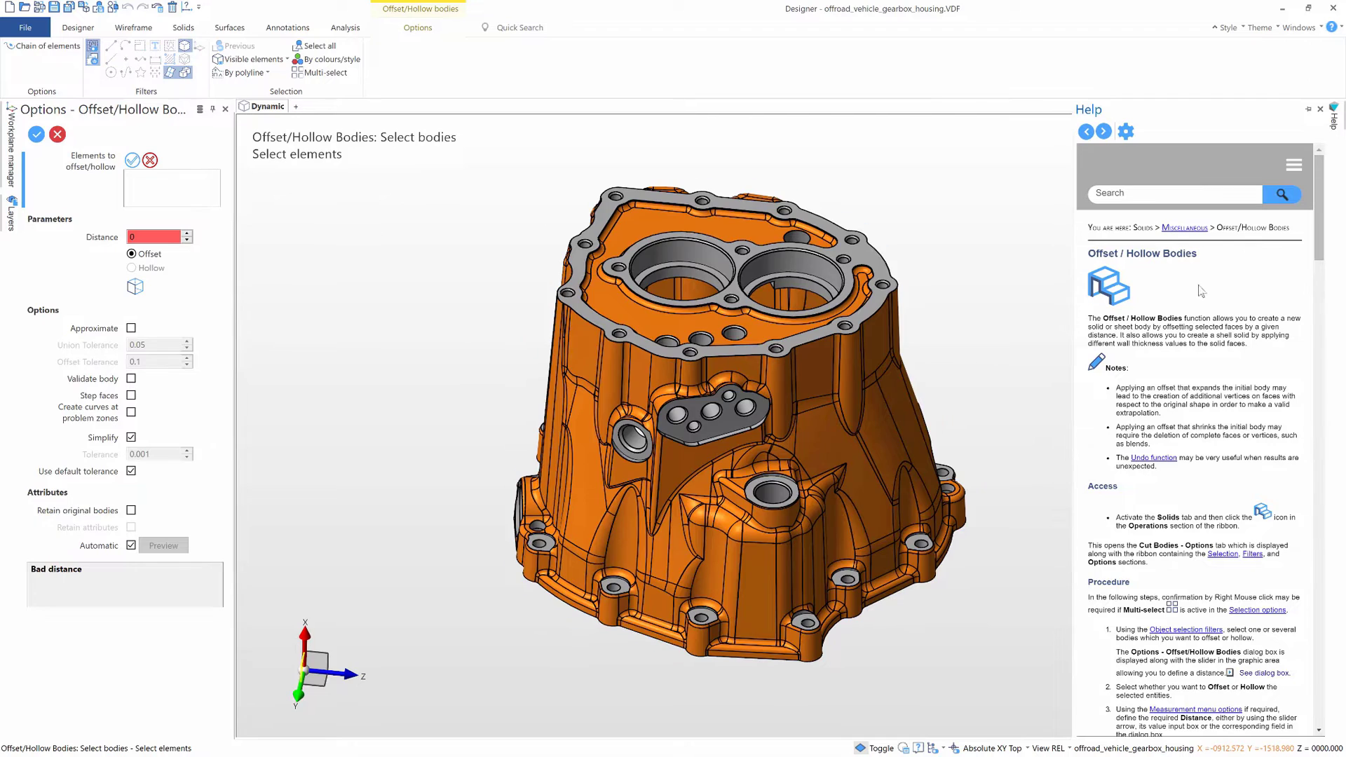
{"action": "left_click_drag", "start_coordinate": [1320, 194], "coordinate": [1334, 330]}
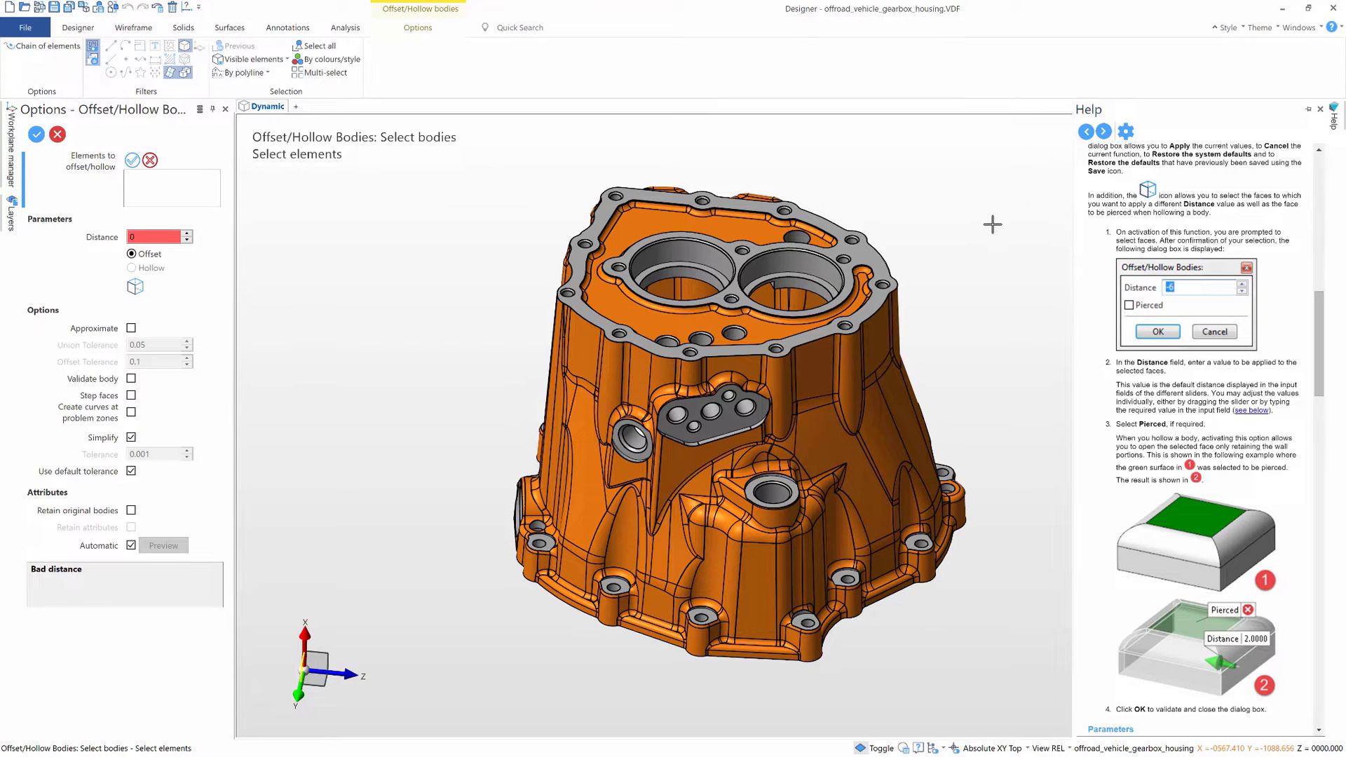
{"action": "key", "text": "Escape"}
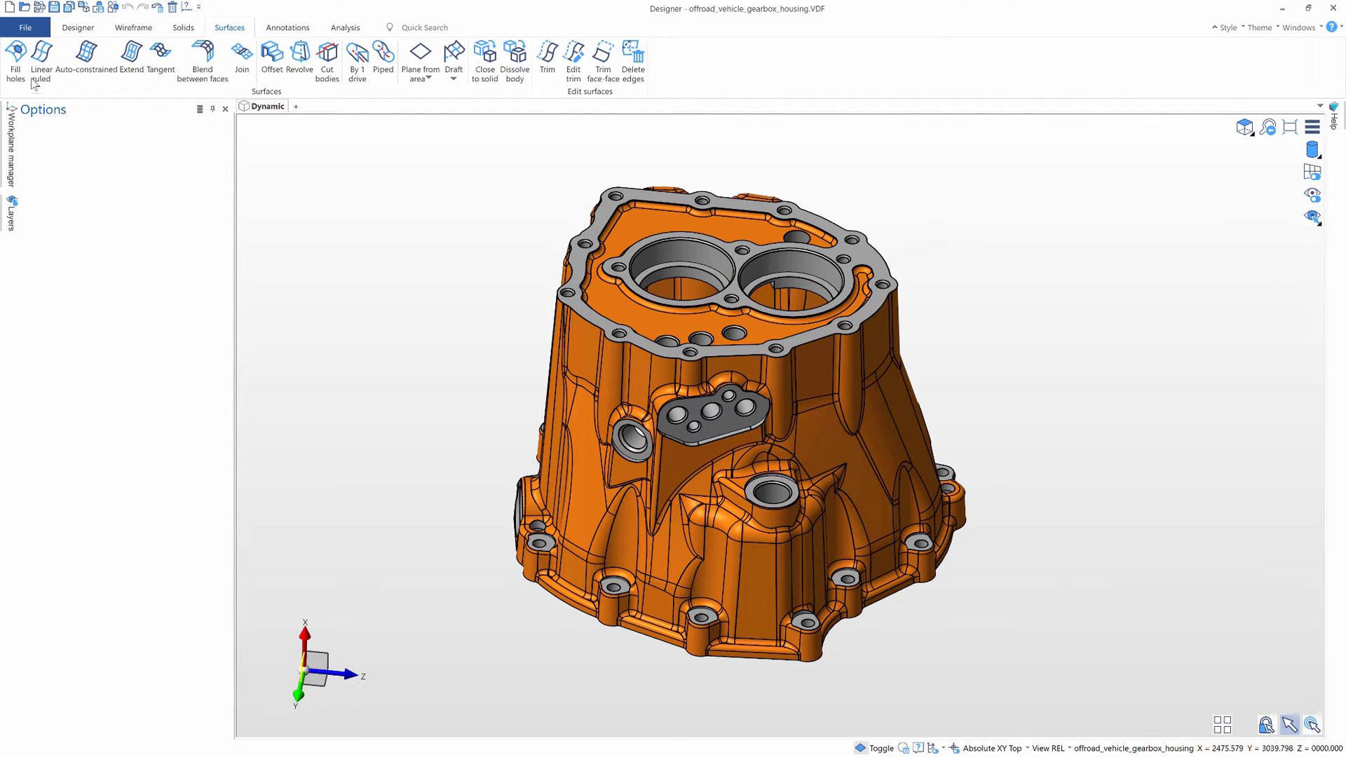
- Open Brake Caliper Assy.VDF from the recent files
{"action": "left_click", "coordinate": [12, 29]}
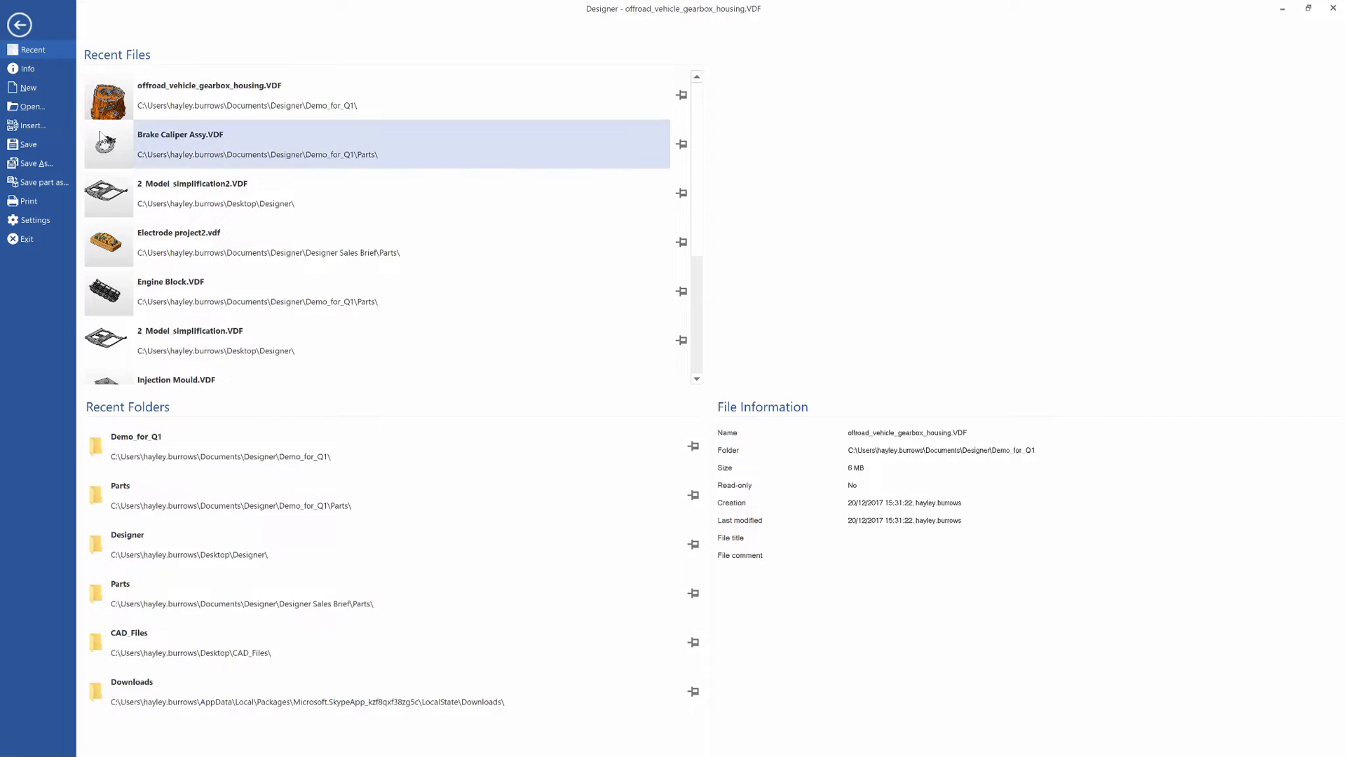
{"action": "left_click", "coordinate": [113, 198]}
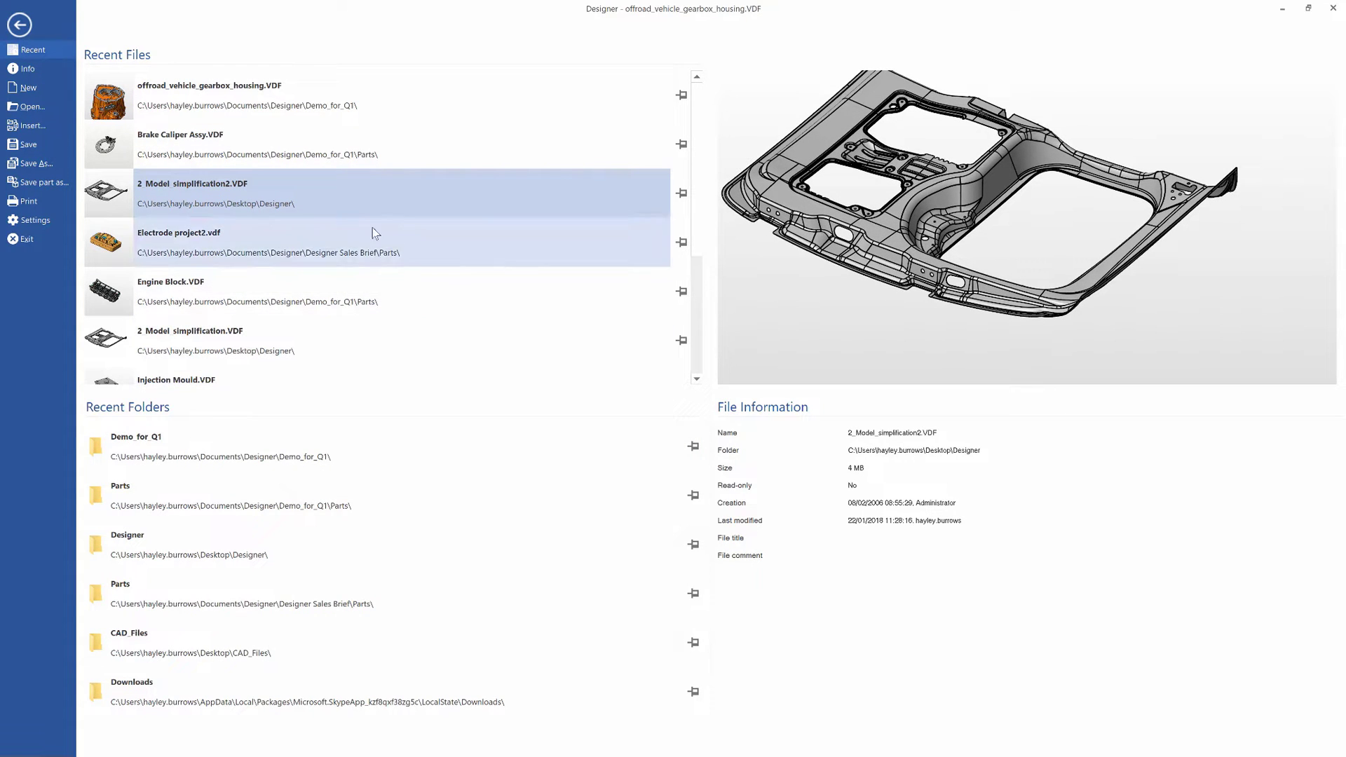
{"action": "double_click", "coordinate": [162, 137]}
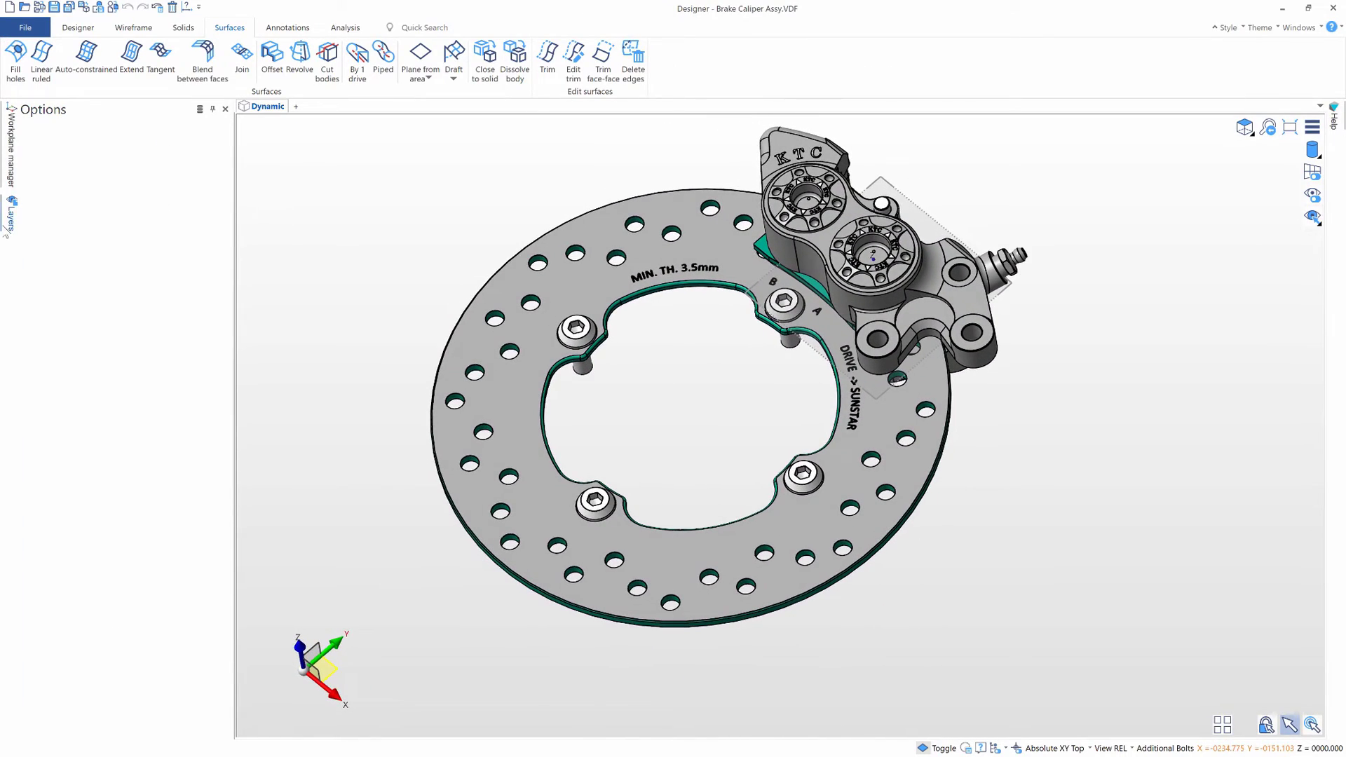
- Hide the Disc (Disc_1) and Disc Bolt layers of the brake assembly
{"action": "left_click", "coordinate": [8, 223]}
{"action": "left_click", "coordinate": [43, 170]}
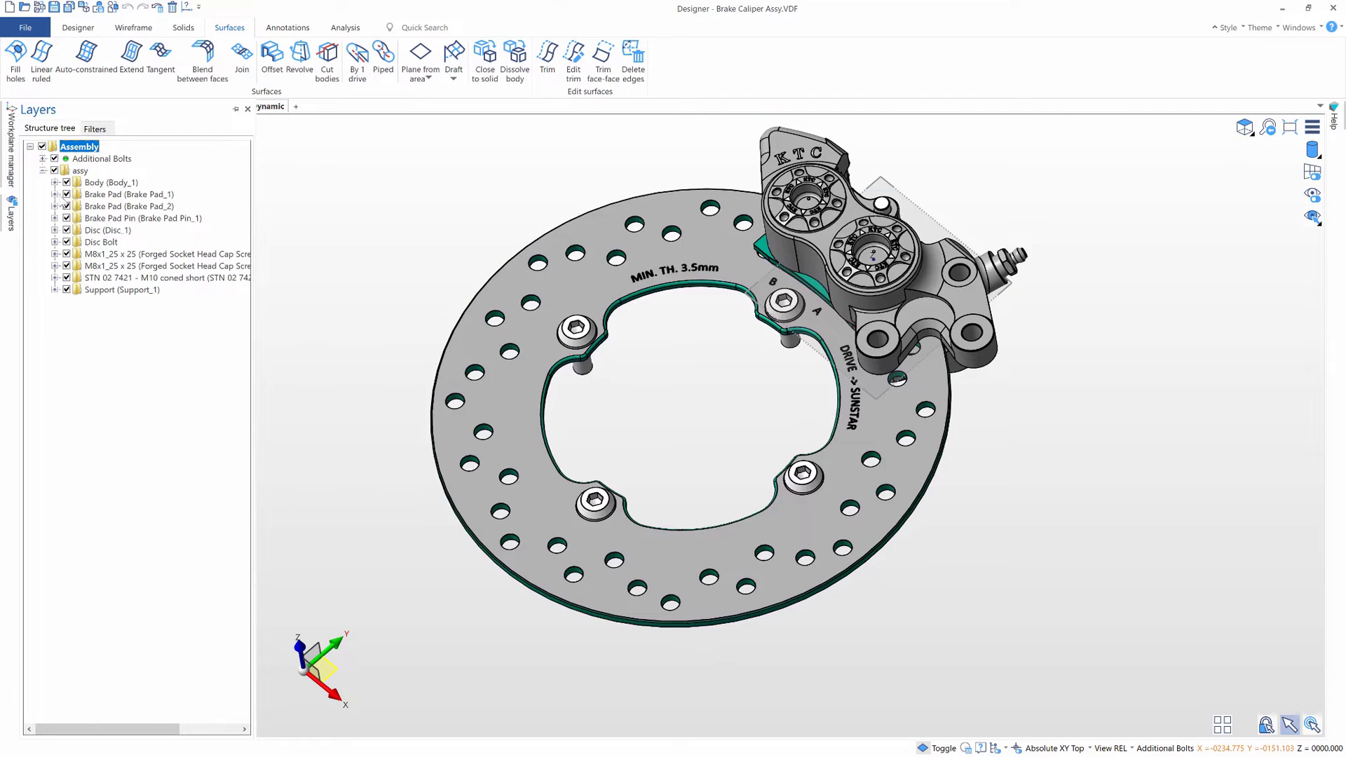
{"action": "left_click", "coordinate": [67, 230]}
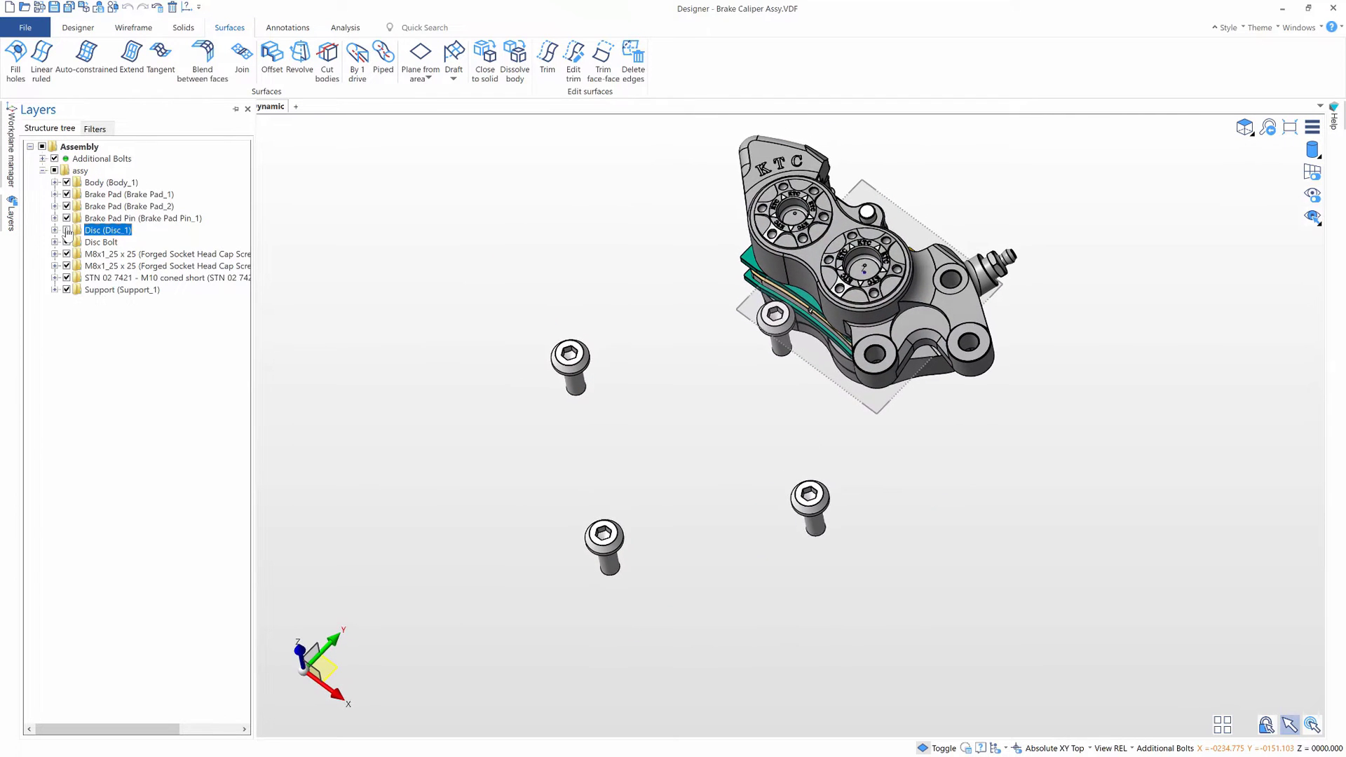
{"action": "left_click", "coordinate": [67, 242]}
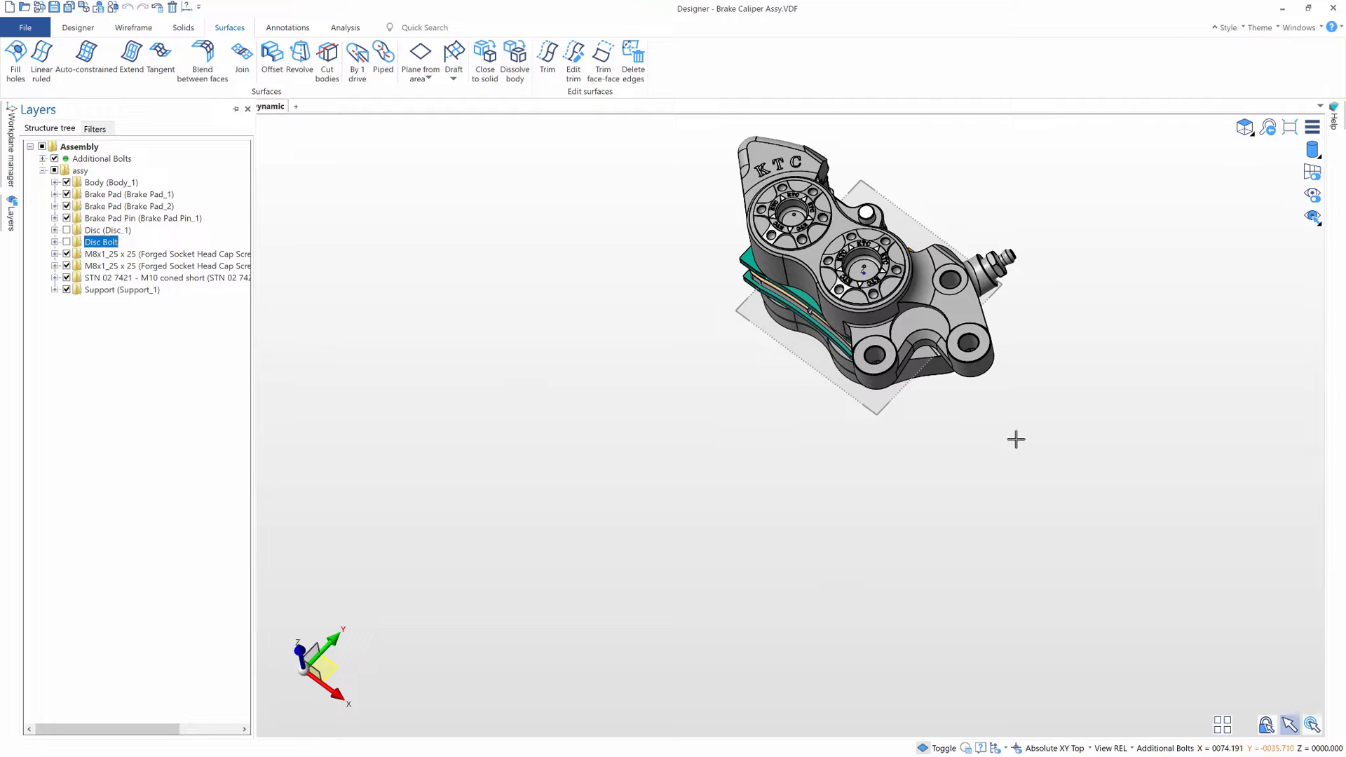
- View the caliper from the top and in isometric front right, and switch its rendering to a line display
{"action": "left_click", "coordinate": [1247, 128]}
{"action": "left_click", "coordinate": [1245, 150]}
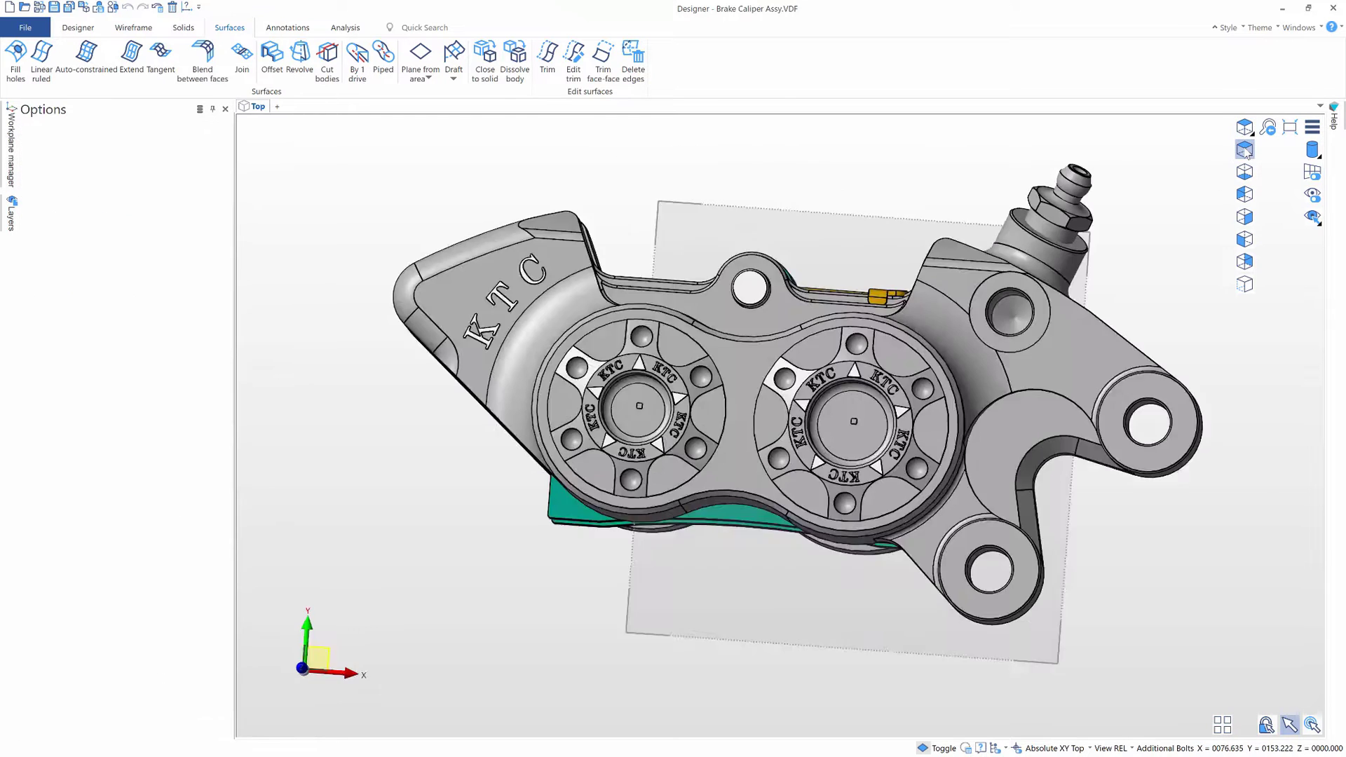
{"action": "left_click", "coordinate": [1245, 284]}
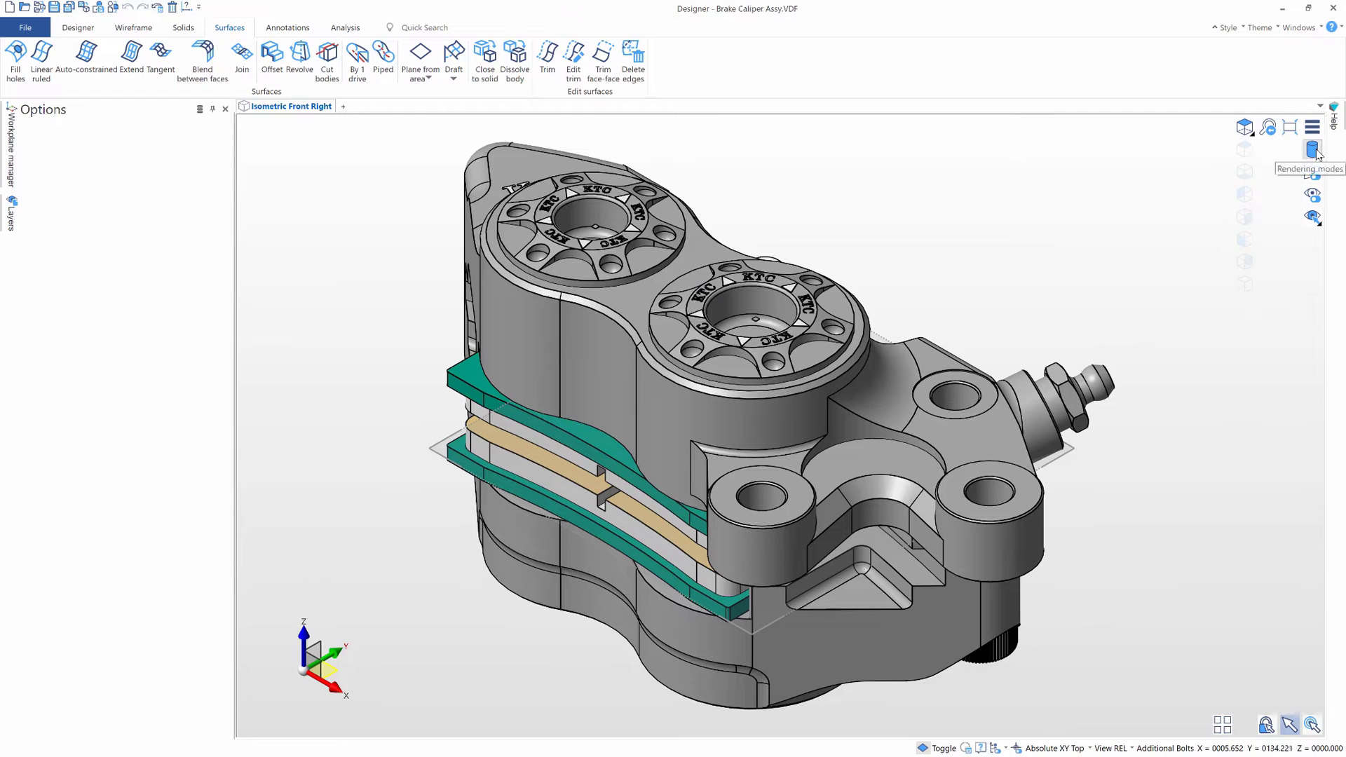
{"action": "left_click", "coordinate": [1222, 152]}
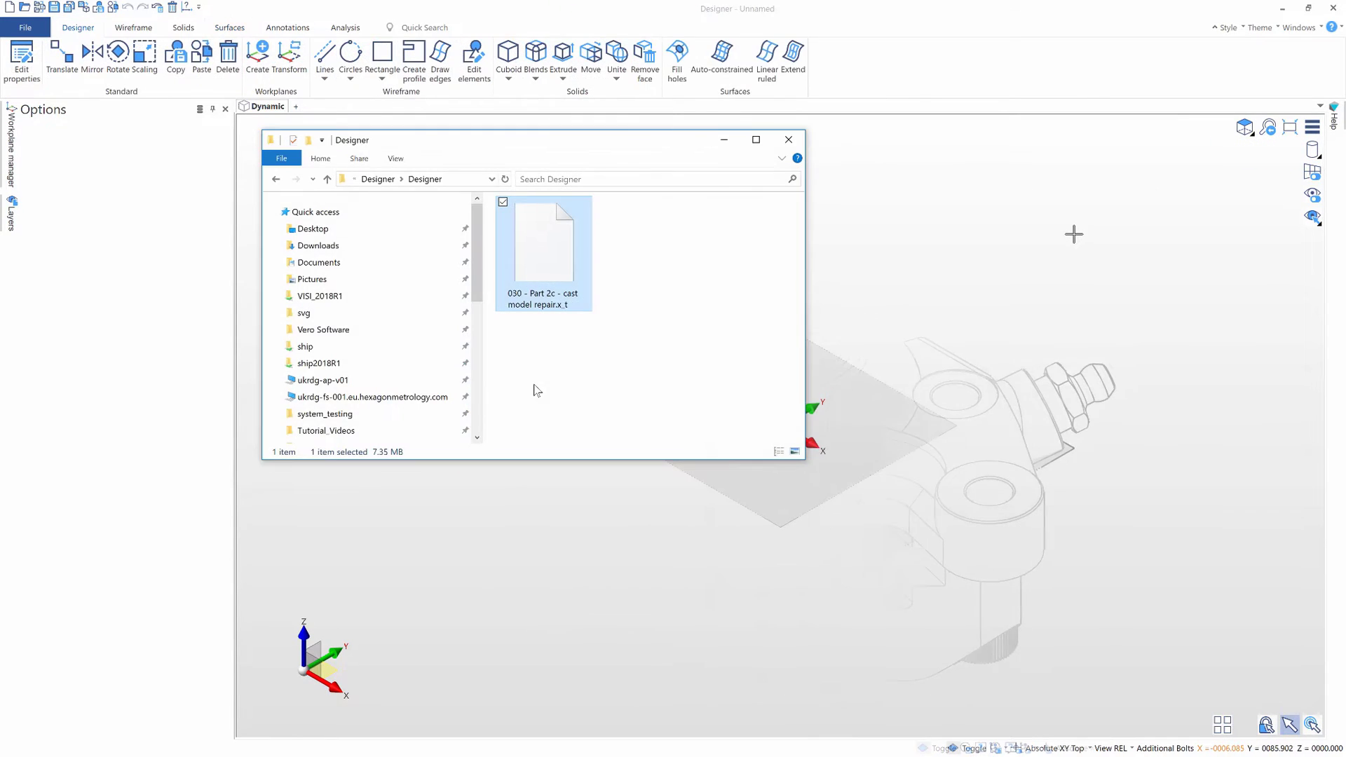
- Import the Parasolid file 030 - Part 2c - cast model repair.x_t, using the prevalent face colour as solid colour
{"action": "left_click_drag", "start_coordinate": [881, 326], "coordinate": [881, 326]}
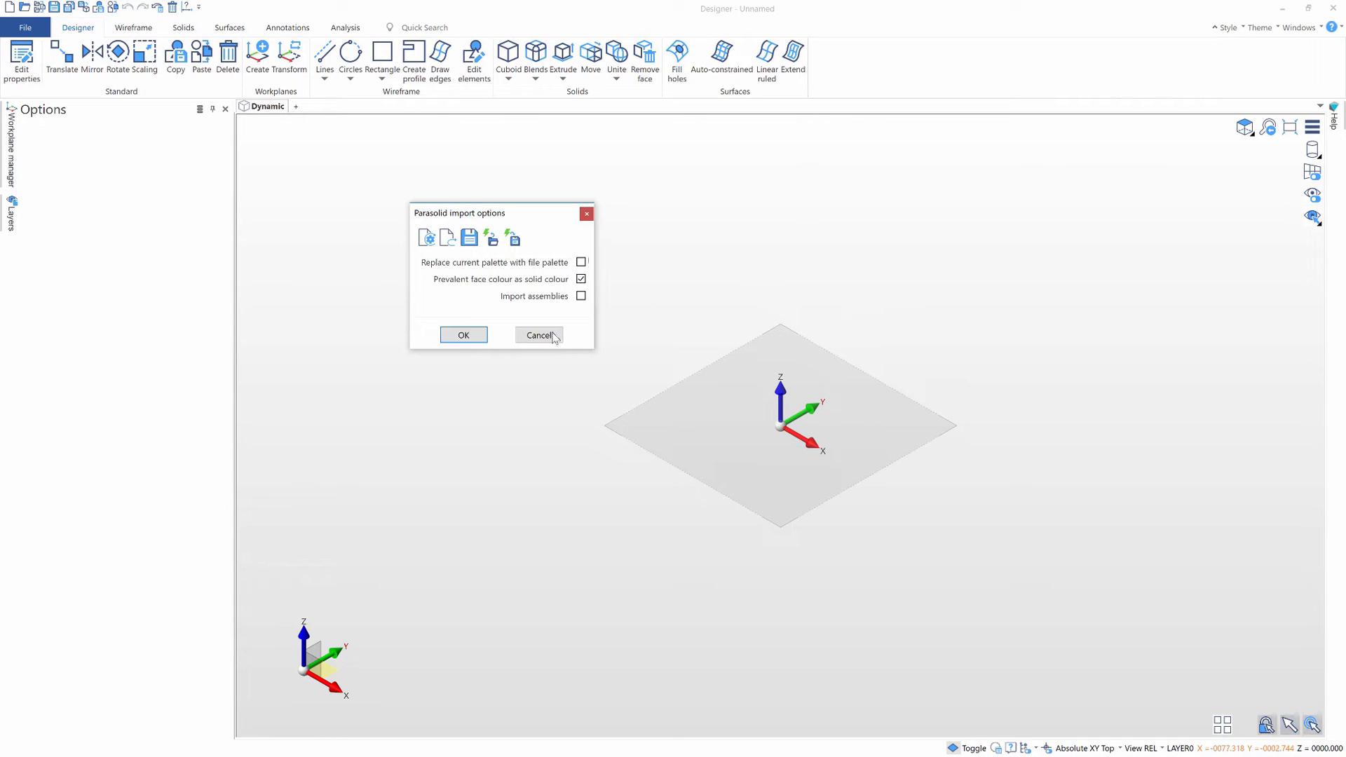
{"action": "left_click", "coordinate": [464, 335]}
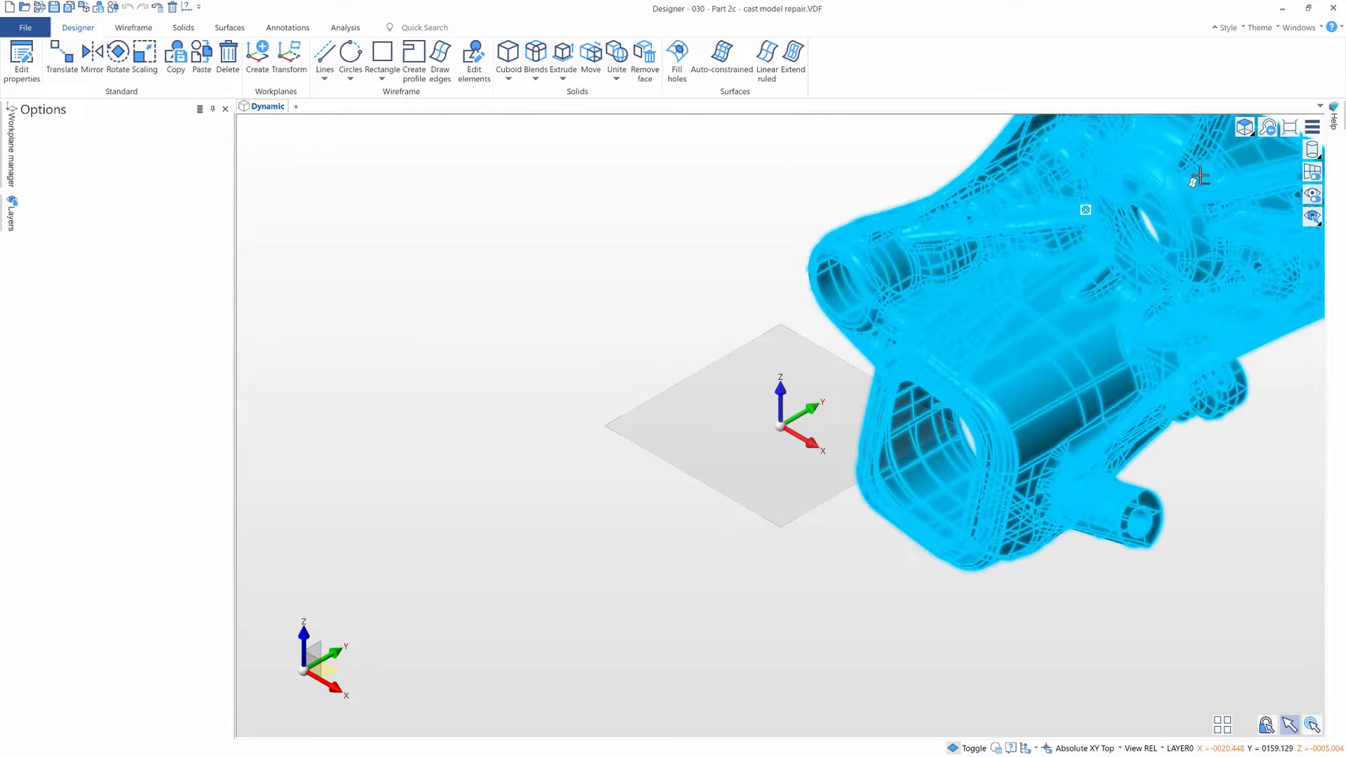
{"action": "left_click", "coordinate": [1297, 128]}
- Detach the faulty spherical face beside the large recess from the casting and reverse its trimming
{"action": "middle_click_drag", "start_coordinate": [1165, 214], "coordinate": [1165, 214]}
{"action": "scroll", "coordinate": [1165, 214], "scroll_direction": "up", "scroll_amount": 4}
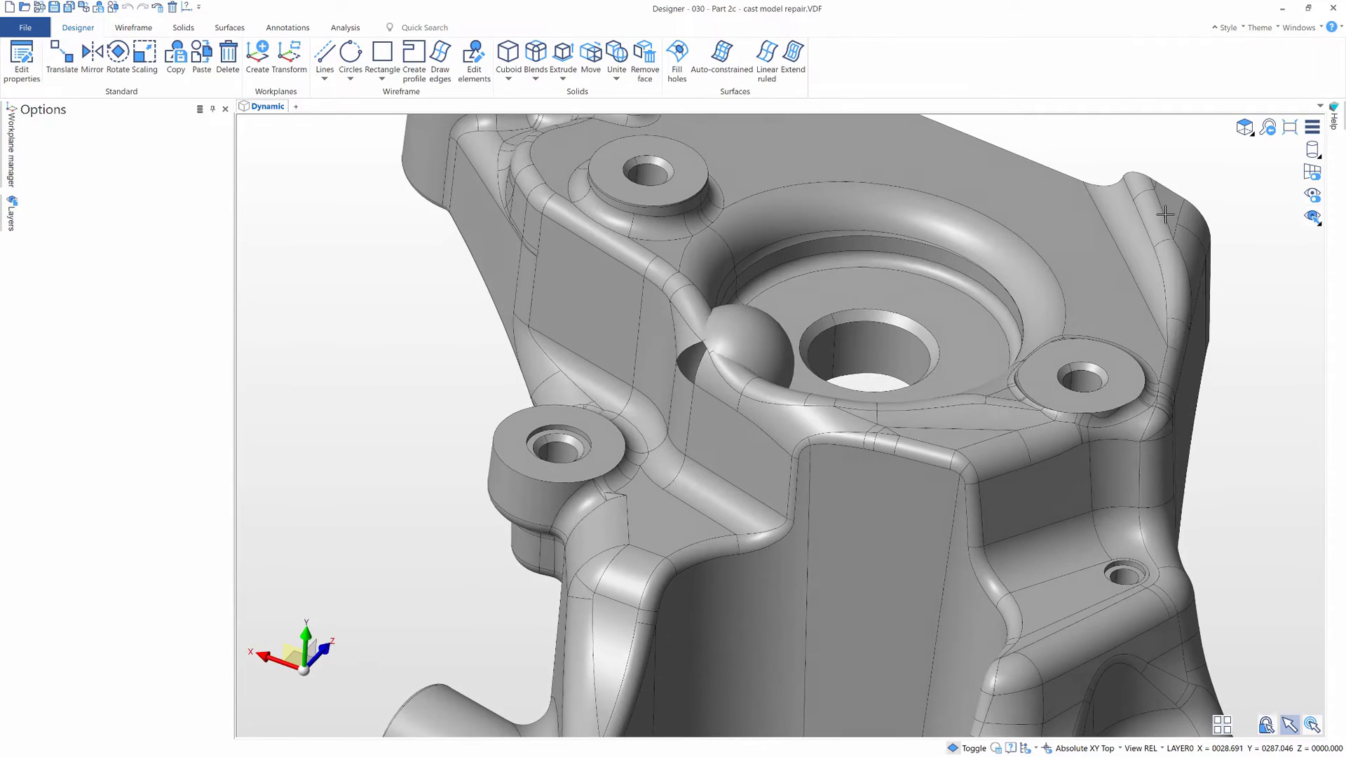
{"action": "left_click", "coordinate": [754, 335]}
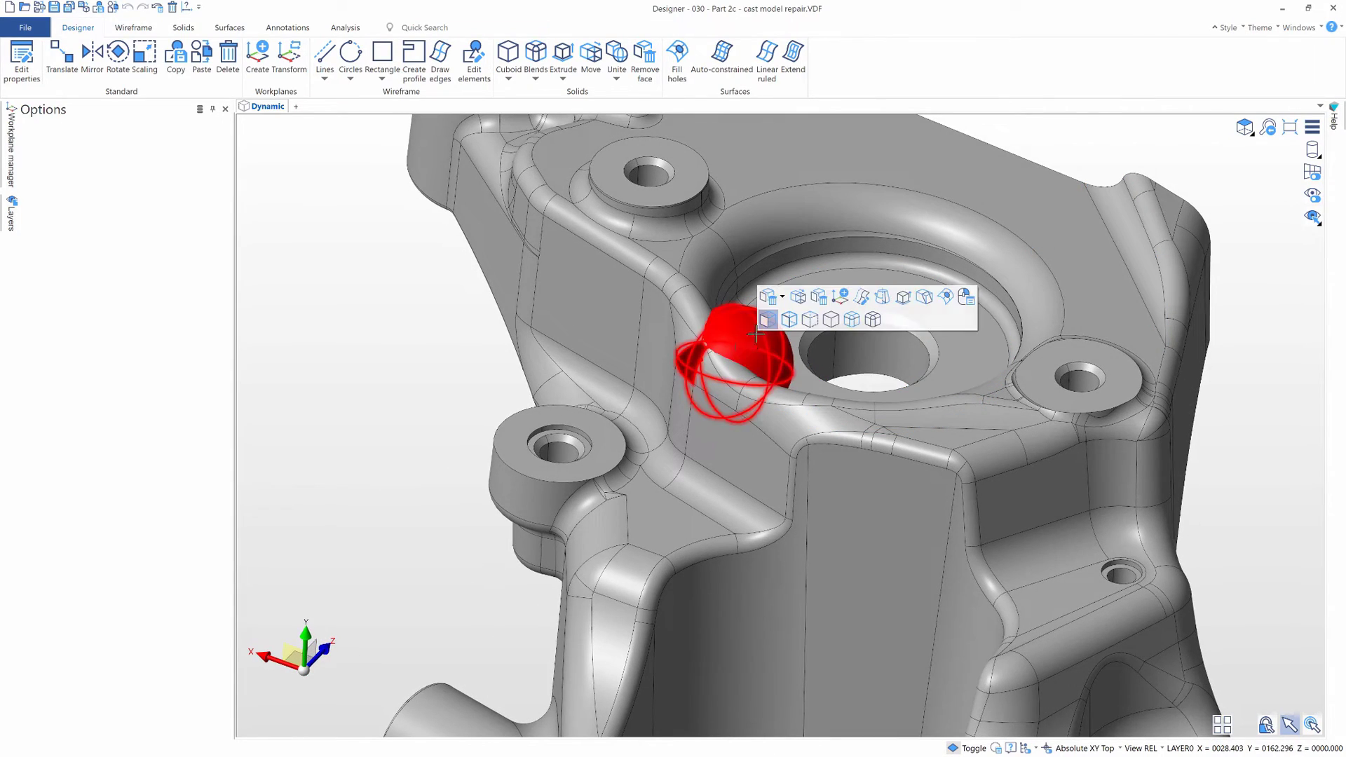
{"action": "left_click", "coordinate": [819, 296]}
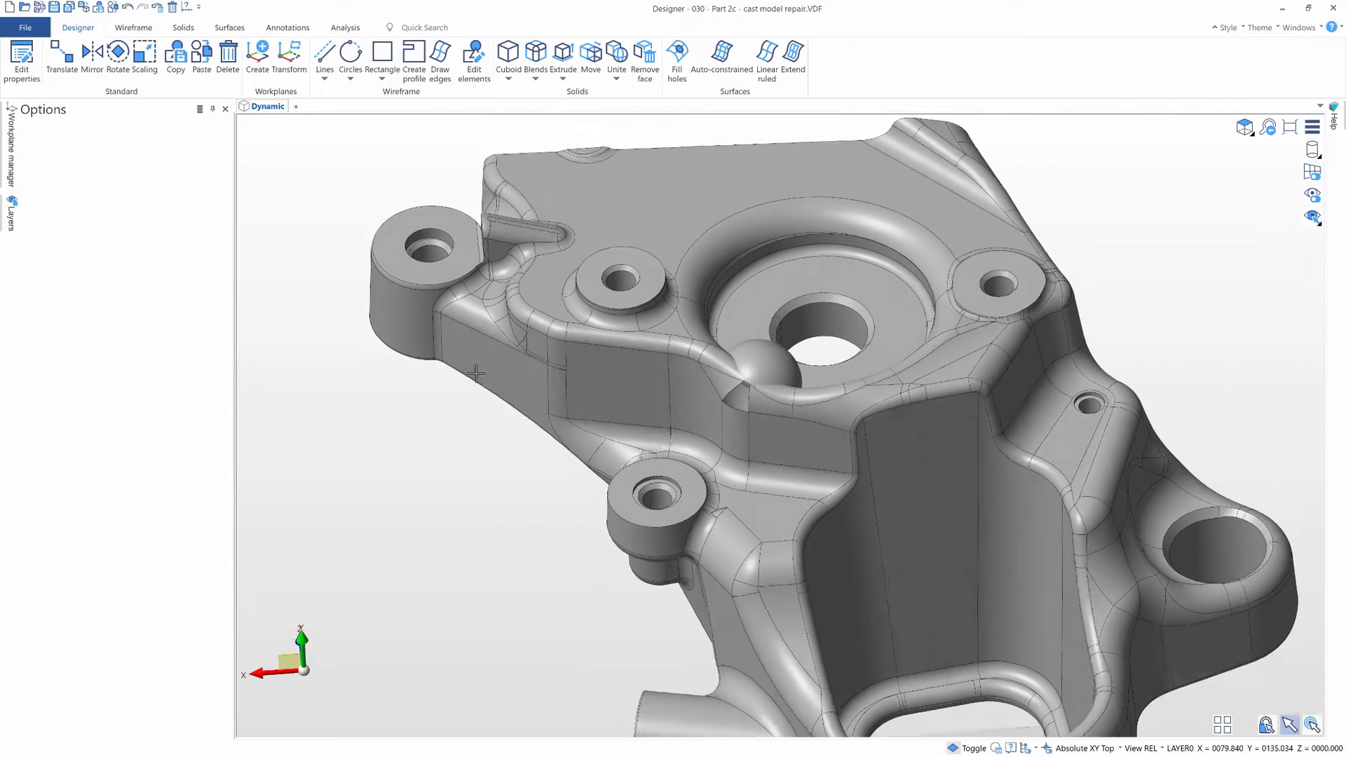
{"action": "left_click", "coordinate": [225, 27]}
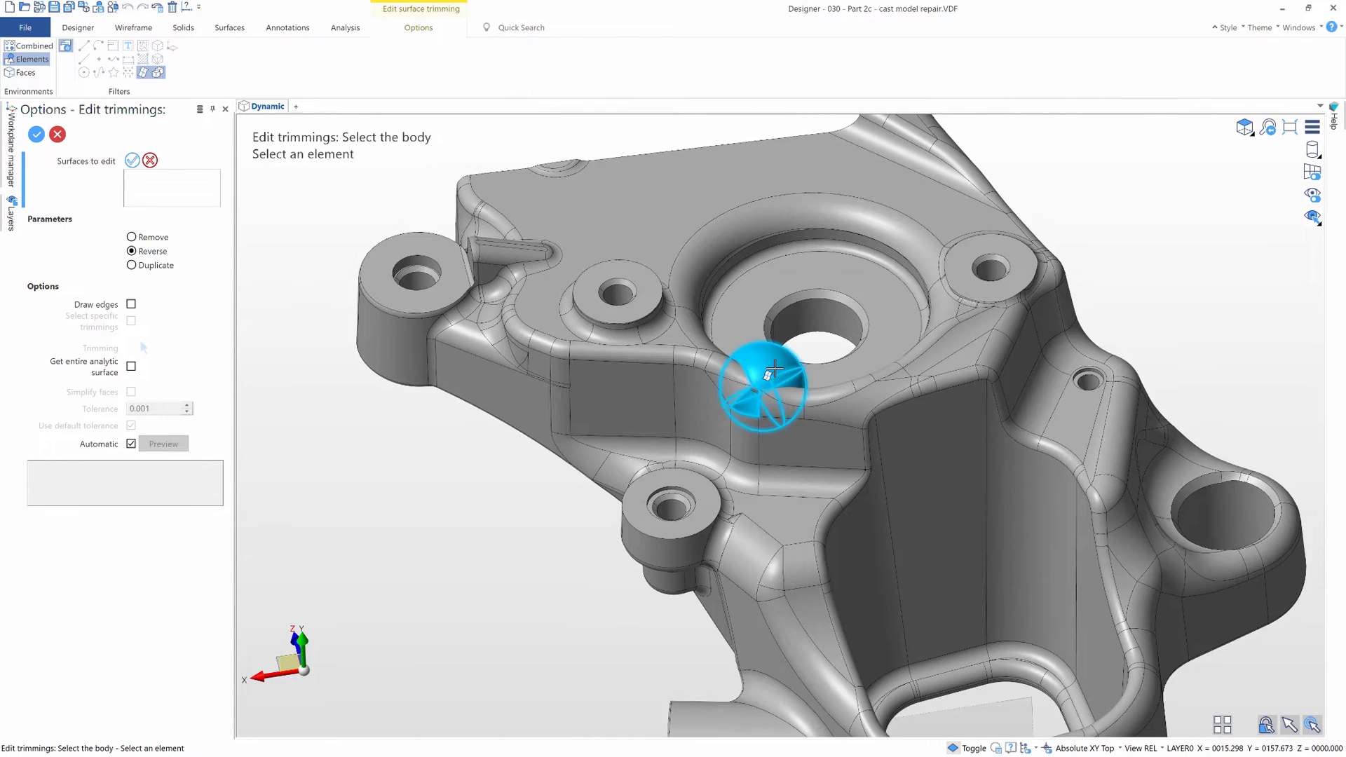
{"action": "left_click", "coordinate": [774, 368]}
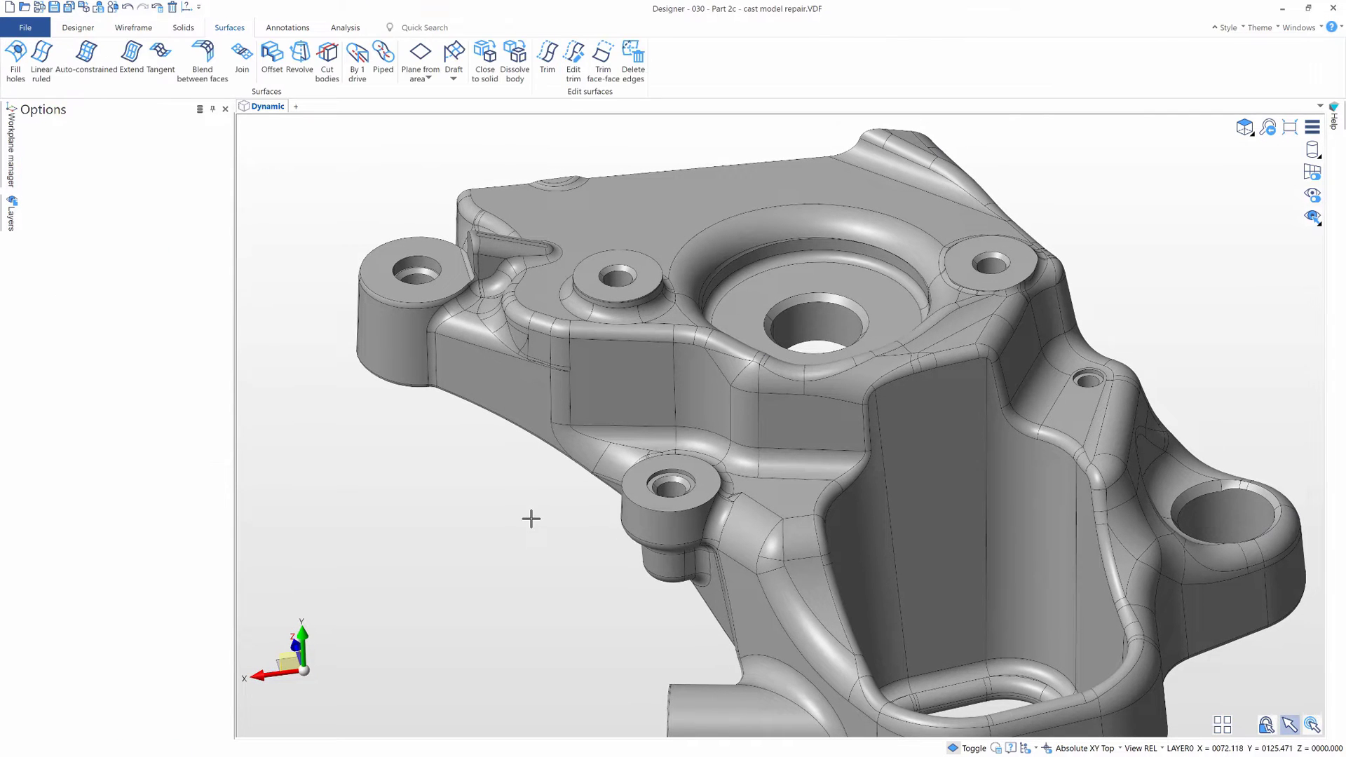
- Unite the retrimmed spherical patch with the casting body
{"action": "left_click", "coordinate": [183, 27]}
{"action": "left_click", "coordinate": [836, 56]}
{"action": "left_click", "coordinate": [733, 377]}
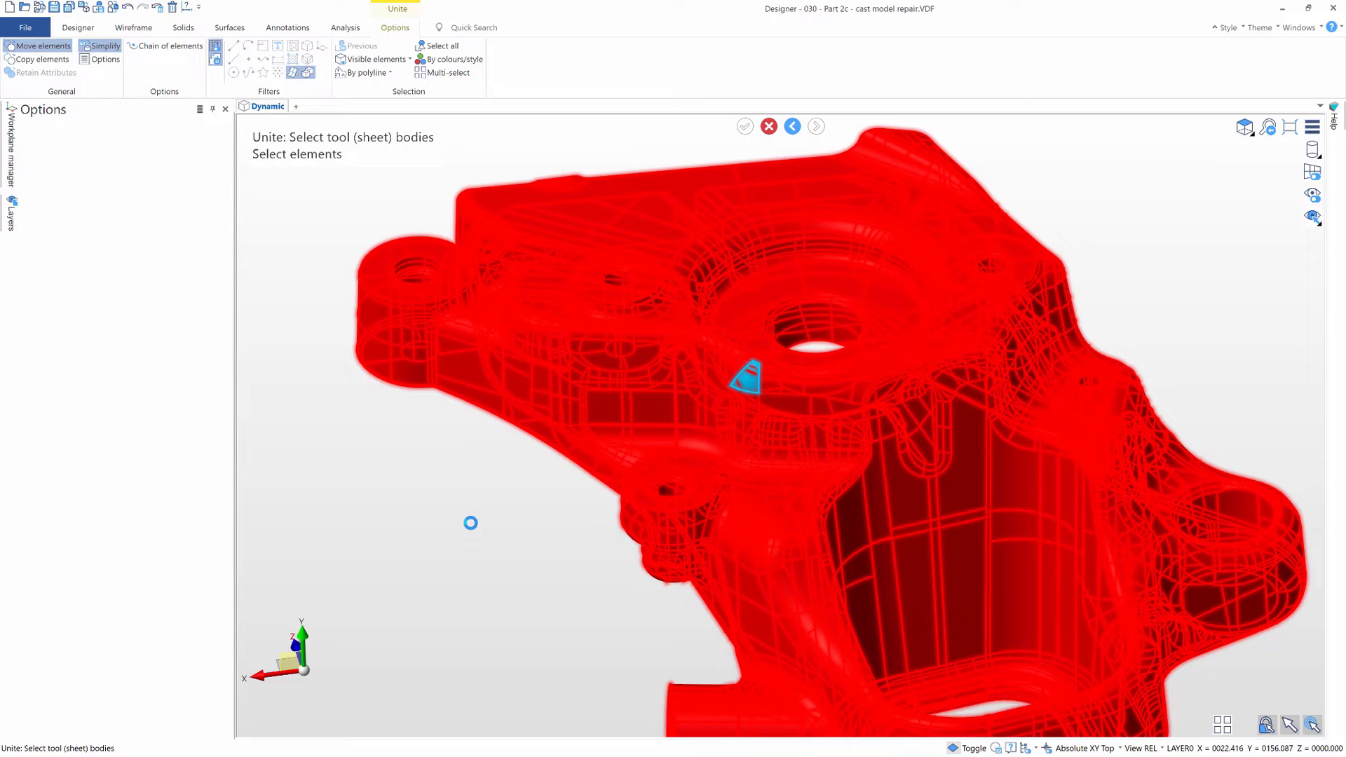
{"action": "key", "text": "Escape"}
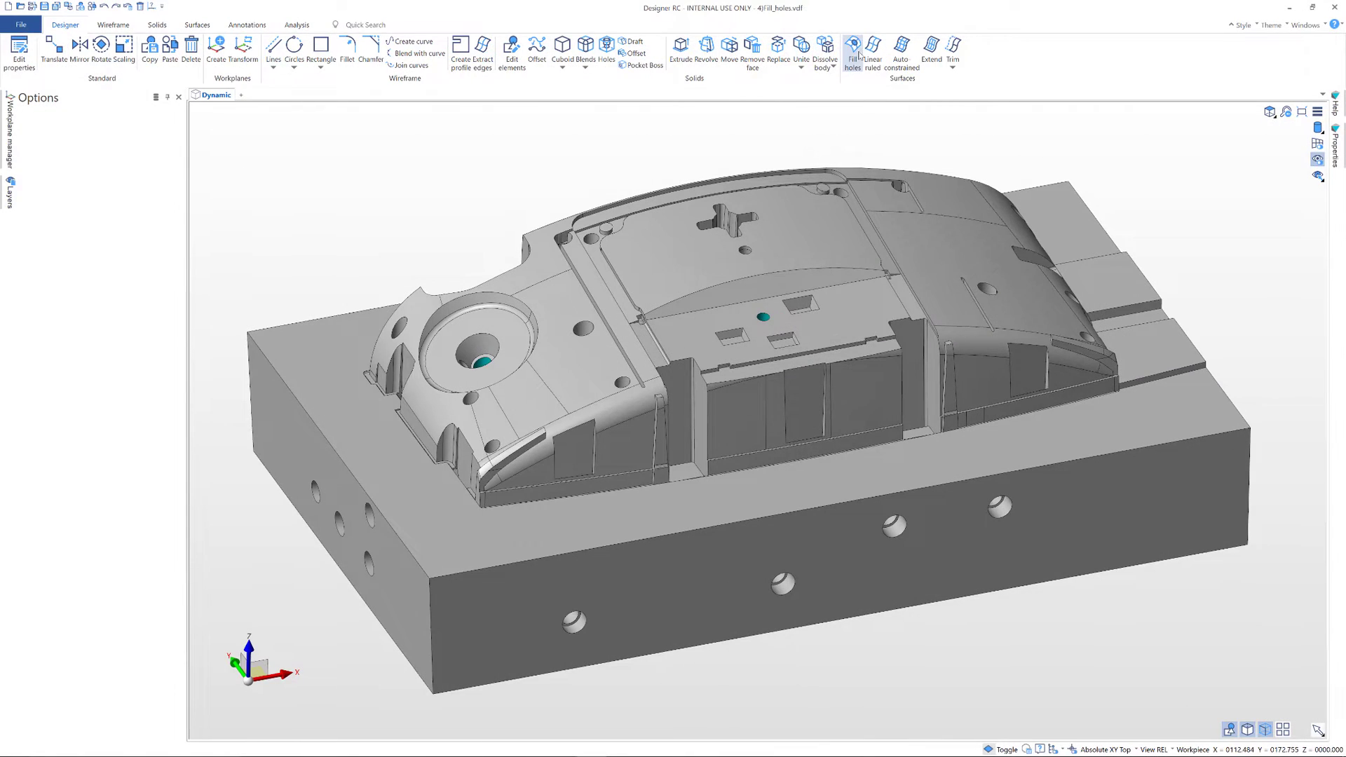
- Fill the holes of the whole mould core solid by patch, keeping tangency
{"action": "left_click", "coordinate": [857, 55]}
{"action": "key", "text": "ctrl+a"}
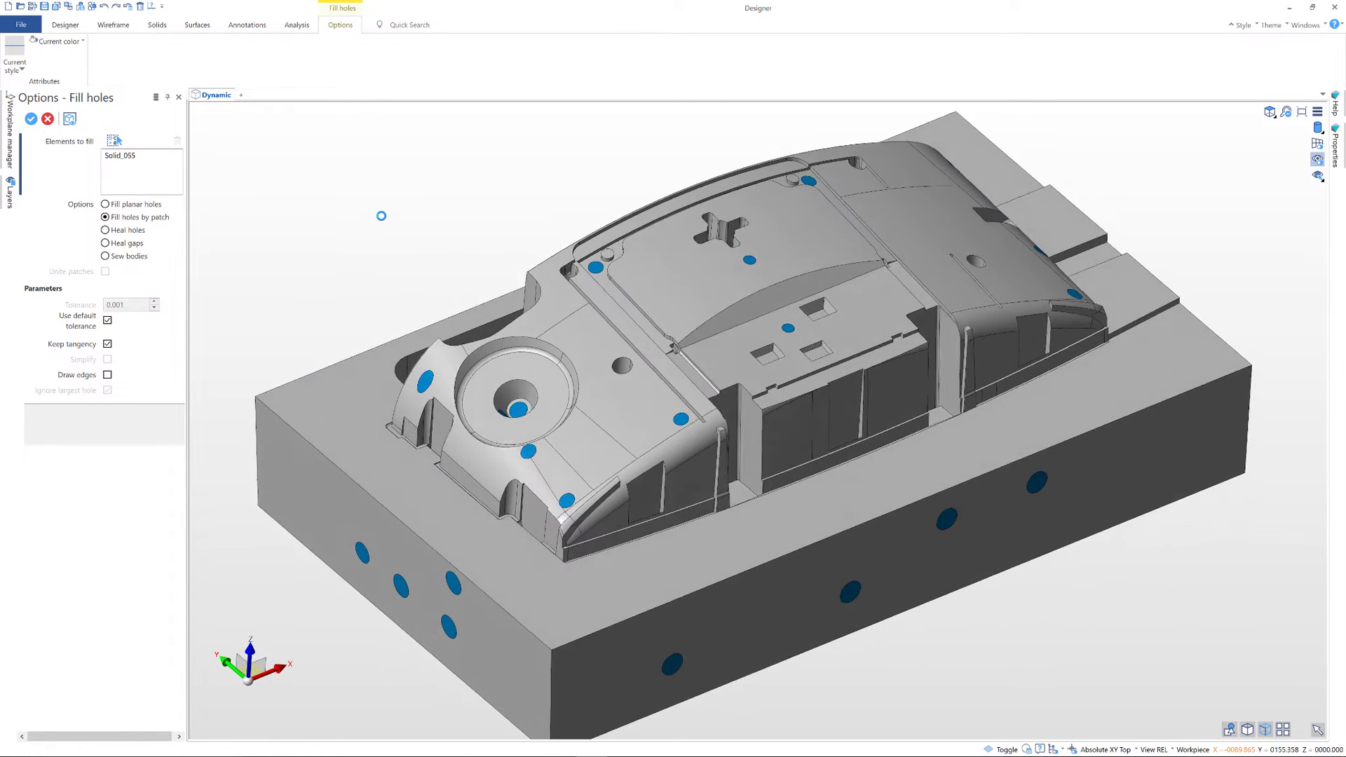
- Fill the cross-shaped opening on top of the mould core by patch from its edges
{"action": "left_click", "coordinate": [65, 42]}
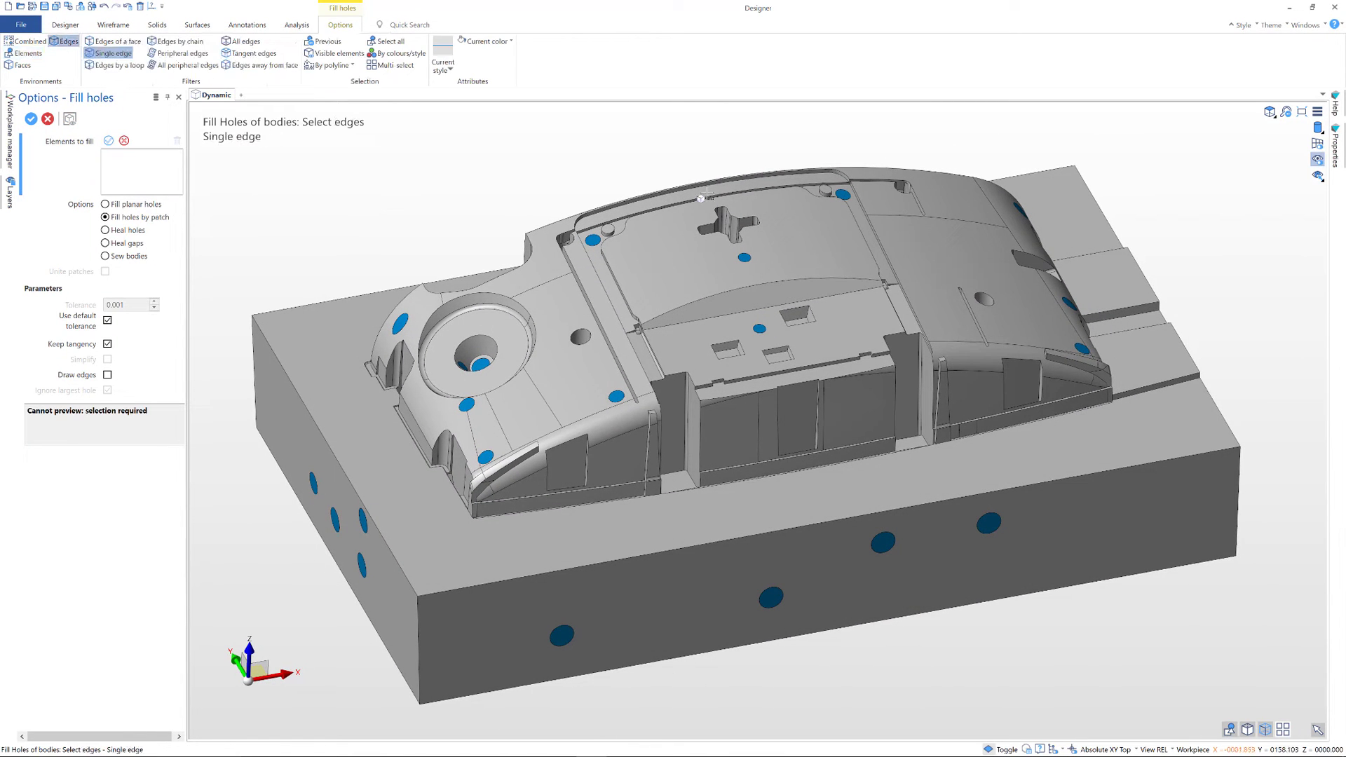
{"action": "left_click", "coordinate": [732, 220]}
{"action": "right_click", "coordinate": [371, 205]}
{"action": "left_click", "coordinate": [451, 330]}
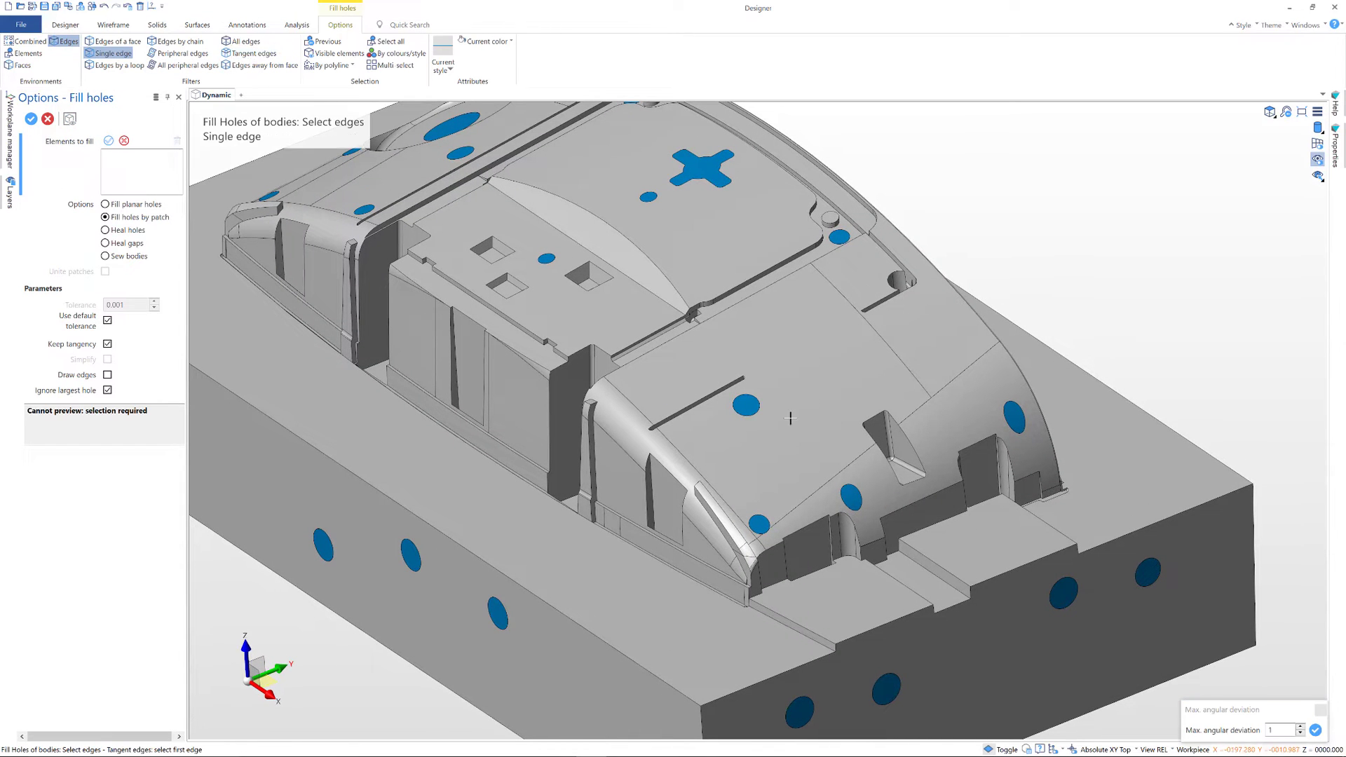
- Fill the curved rectangular opening at the rounded end of the mould core by patch from its tangent edges
{"action": "right_click", "coordinate": [894, 467]}
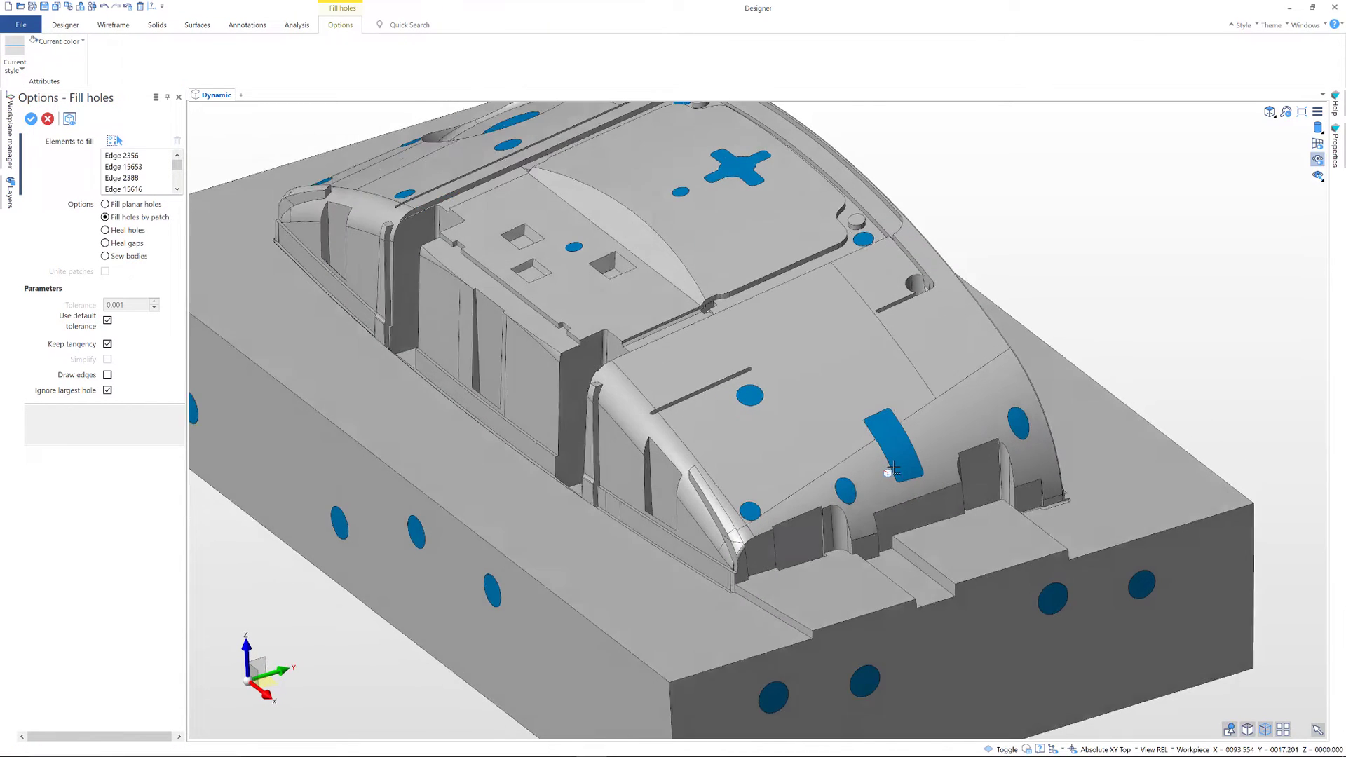
{"action": "right_click", "coordinate": [894, 467]}
{"action": "scroll", "coordinate": [893, 467], "scroll_direction": "down", "scroll_amount": 2}
{"action": "middle_click_drag", "start_coordinate": [894, 468], "coordinate": [1061, 490]}
{"action": "key", "text": "Escape"}
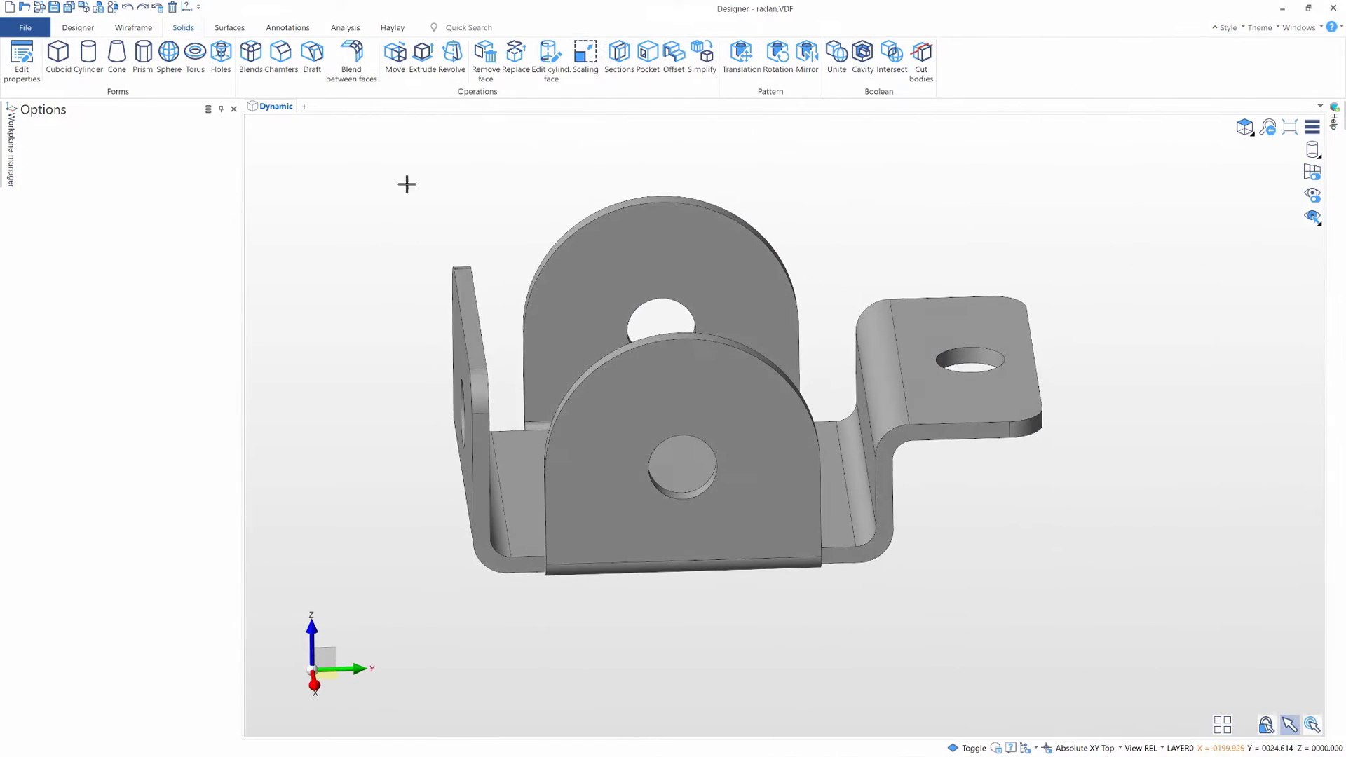
- Select all faces of the bracket's stepped flange and move them outward along the Y axis
{"action": "left_click", "coordinate": [395, 56]}
{"action": "left_click_drag", "start_coordinate": [866, 234], "coordinate": [1118, 570]}
{"action": "right_click", "coordinate": [1119, 574]}
{"action": "middle_click_drag", "start_coordinate": [1119, 575], "coordinate": [1126, 582]}
{"action": "left_click_drag", "start_coordinate": [1044, 379], "coordinate": [1094, 383]}
- Position the stepped flange at a distance of 65 from a picked reference on the bracket and apply the move
{"action": "left_click", "coordinate": [1175, 384]}
{"action": "left_click", "coordinate": [1203, 409]}
{"action": "middle_click_drag", "start_coordinate": [1106, 460], "coordinate": [1048, 471]}
{"action": "left_click", "coordinate": [755, 546]}
{"action": "middle_click_drag", "start_coordinate": [867, 561], "coordinate": [998, 581]}
{"action": "type", "text": "65"}
{"action": "key", "text": "Return"}
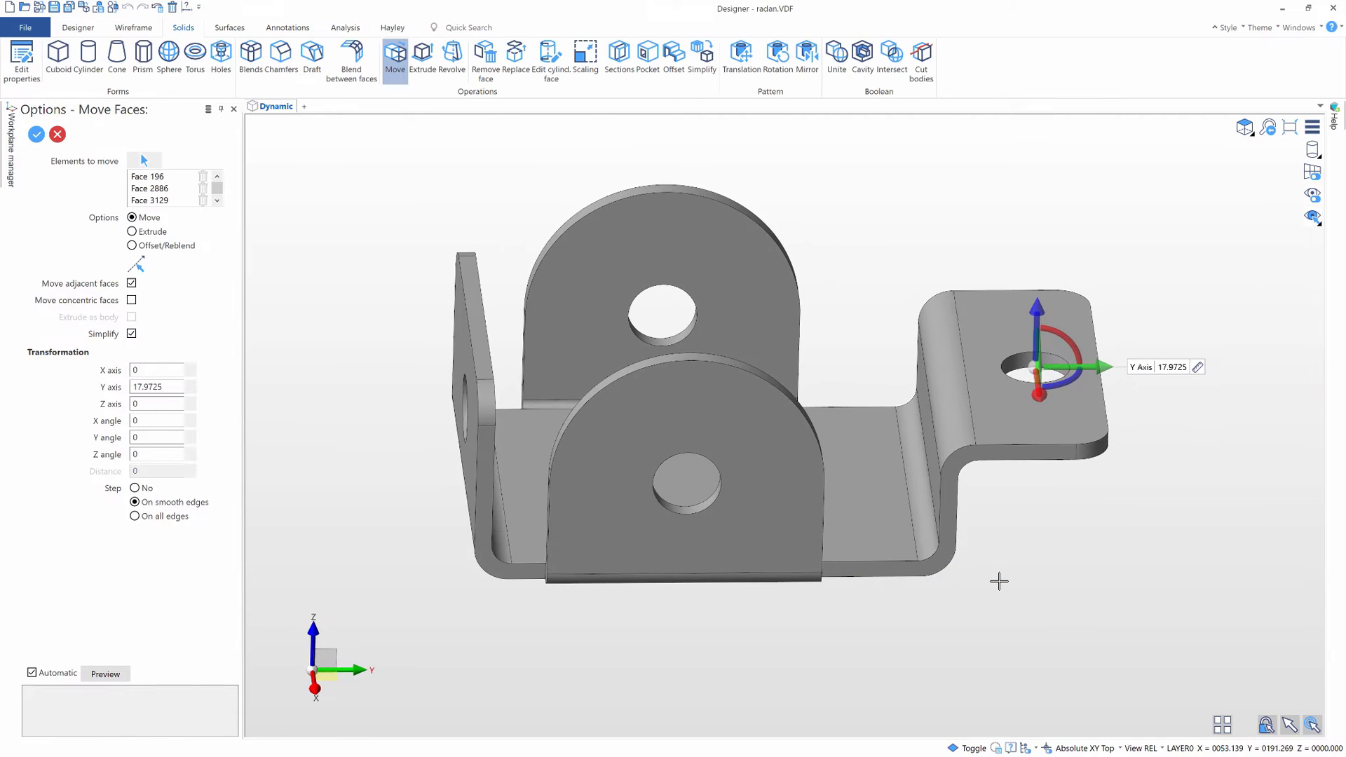
{"action": "key", "text": "Return"}
- Select the matching holes of both upright lugs and raise them with their concentric faces by about 13.6
{"action": "left_click", "coordinate": [44, 61]}
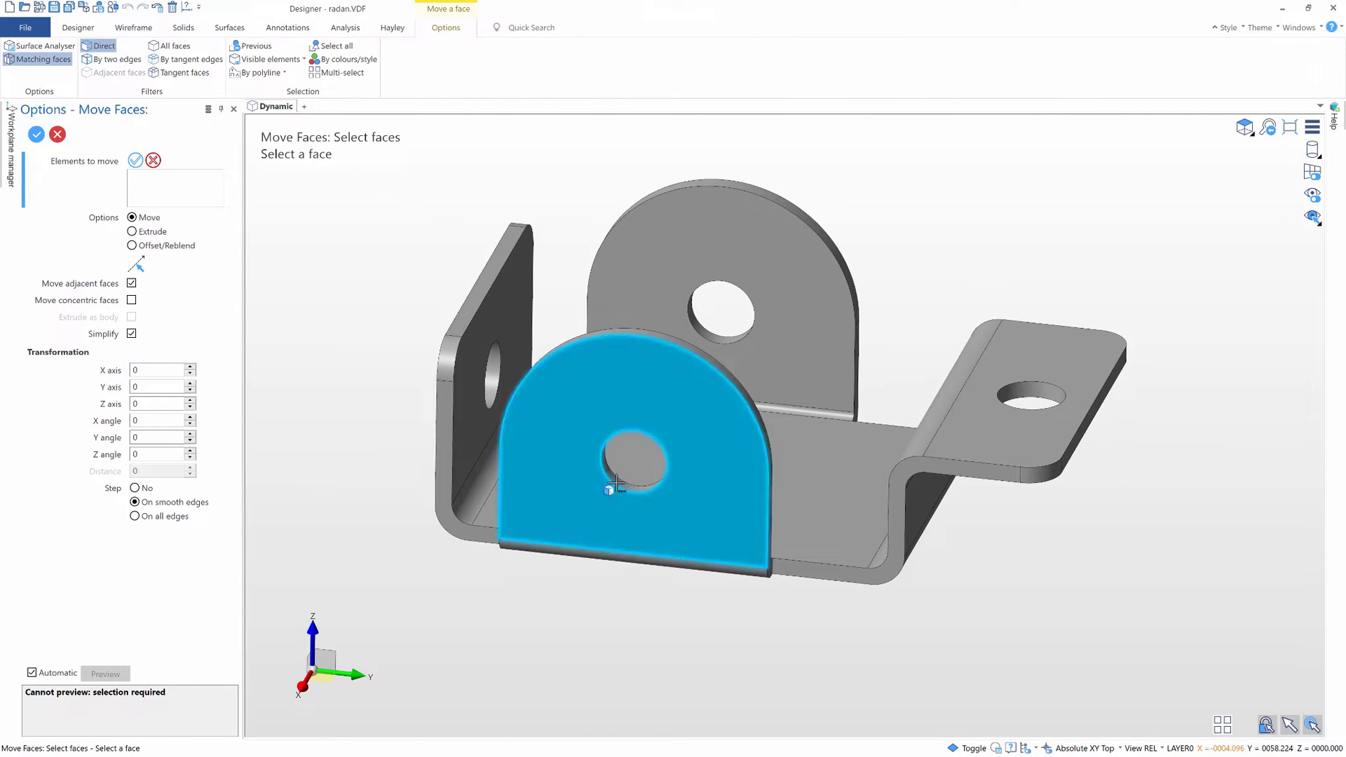
{"action": "left_click", "coordinate": [617, 485]}
{"action": "left_click", "coordinate": [131, 301]}
{"action": "middle_click_drag", "start_coordinate": [835, 449], "coordinate": [814, 446]}
{"action": "left_click_drag", "start_coordinate": [746, 248], "coordinate": [747, 207]}
- Set the lug holes' upward move to 22.8 from picked reference points on the front lug and apply it
{"action": "left_click", "coordinate": [778, 177]}
{"action": "left_click", "coordinate": [817, 205]}
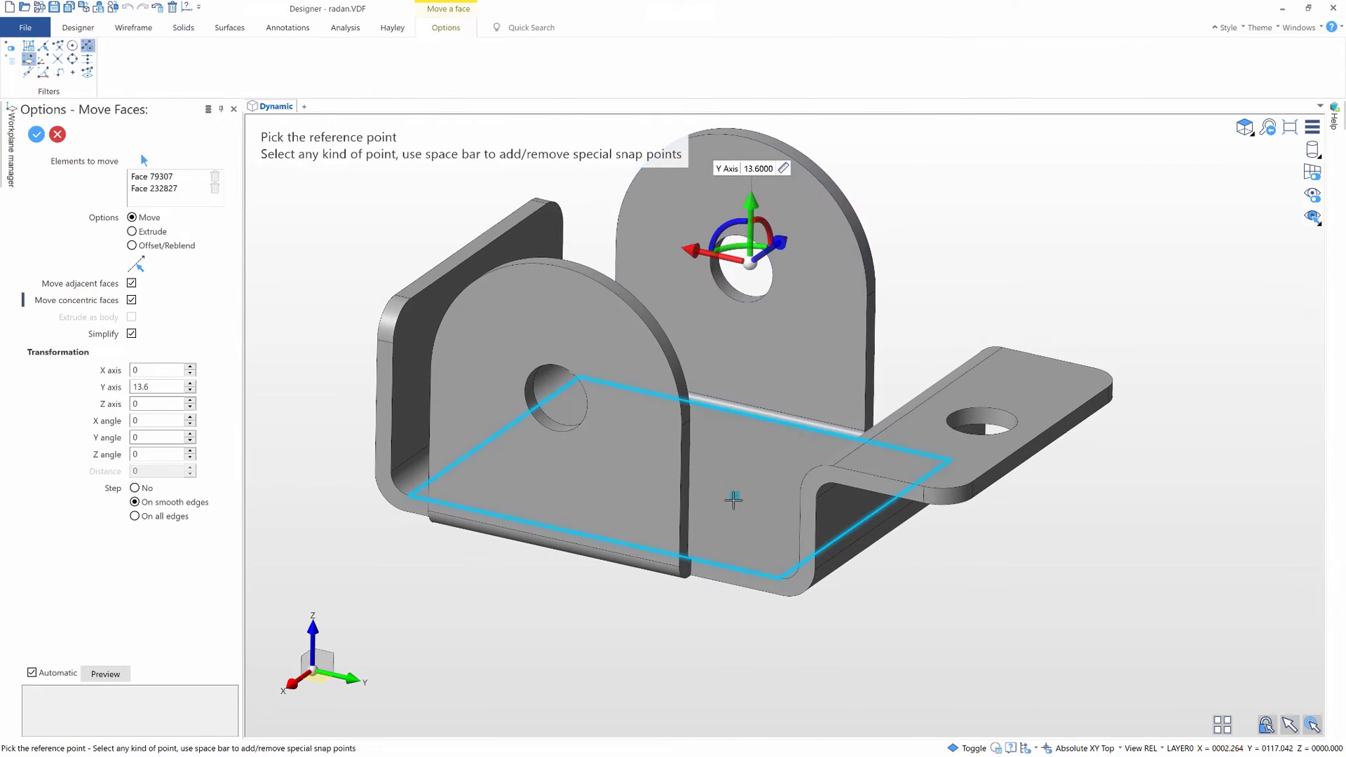
{"action": "left_click", "coordinate": [688, 554]}
{"action": "left_click", "coordinate": [704, 363]}
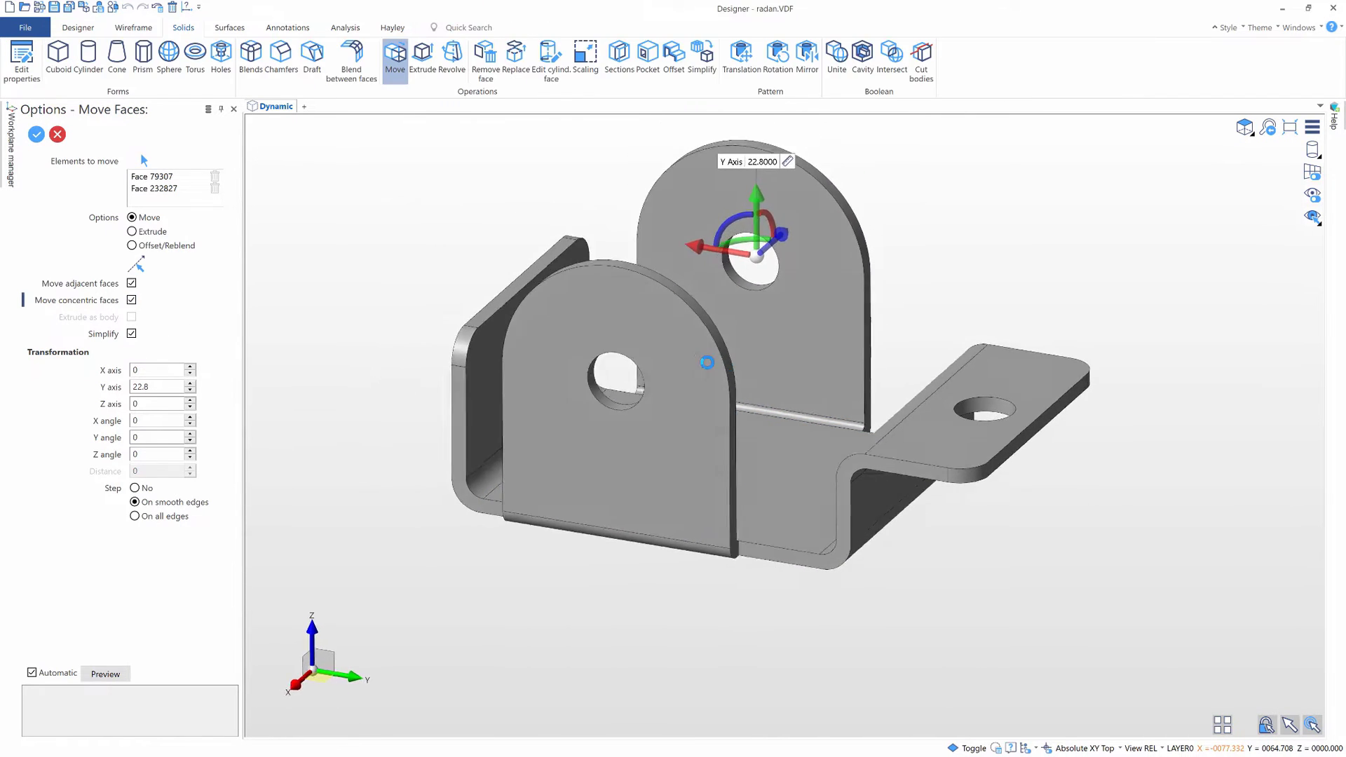
{"action": "right_click", "coordinate": [499, 309]}
- Move the faces of the upright end flange to a distance of 25 from a picked reference on the bracket and apply
{"action": "middle_click_drag", "start_coordinate": [498, 309], "coordinate": [506, 416]}
{"action": "left_click", "coordinate": [580, 390]}
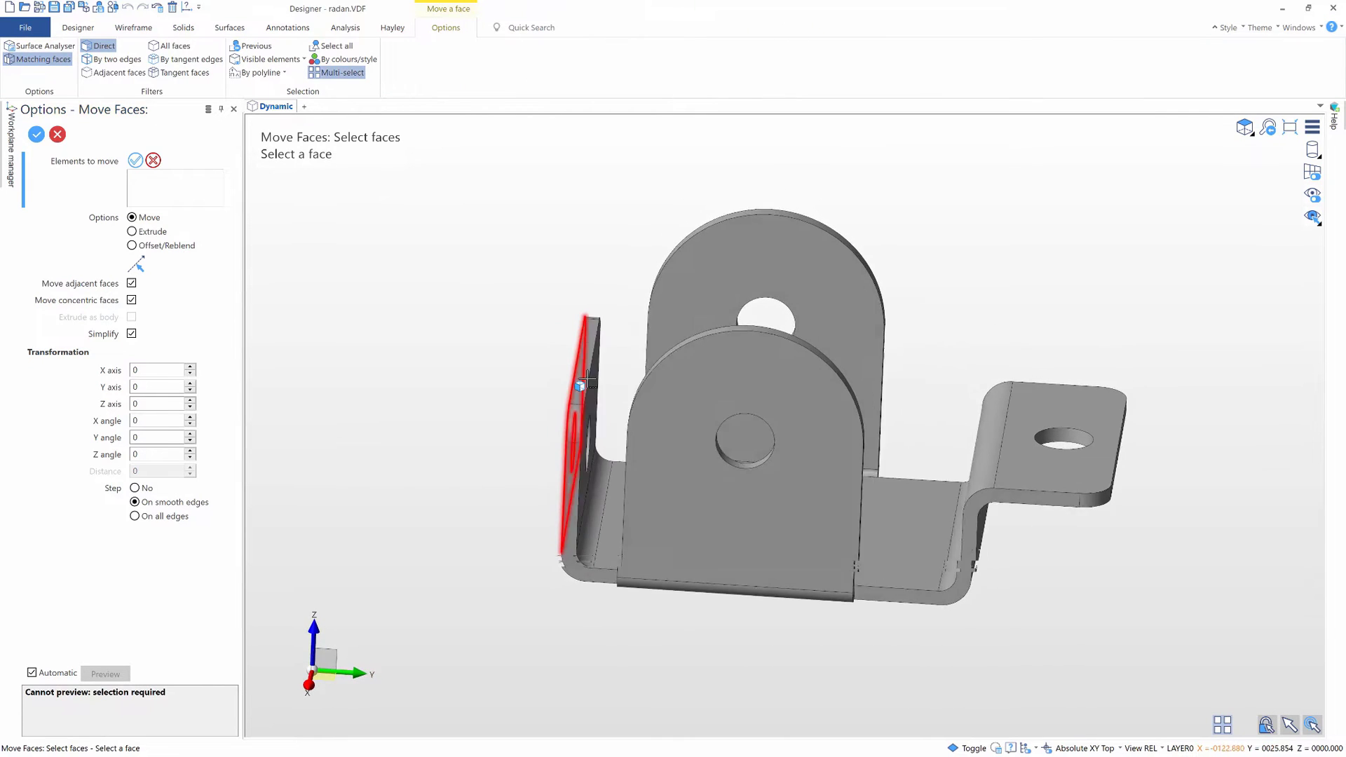
{"action": "left_click_drag", "start_coordinate": [518, 449], "coordinate": [529, 448]}
{"action": "left_click", "coordinate": [451, 447]}
{"action": "left_click", "coordinate": [523, 472]}
{"action": "middle_click_drag", "start_coordinate": [604, 546], "coordinate": [594, 476]}
{"action": "left_click", "coordinate": [681, 566]}
{"action": "type", "text": "25"}
{"action": "key", "text": "Return"}
{"action": "right_click", "coordinate": [552, 516]}
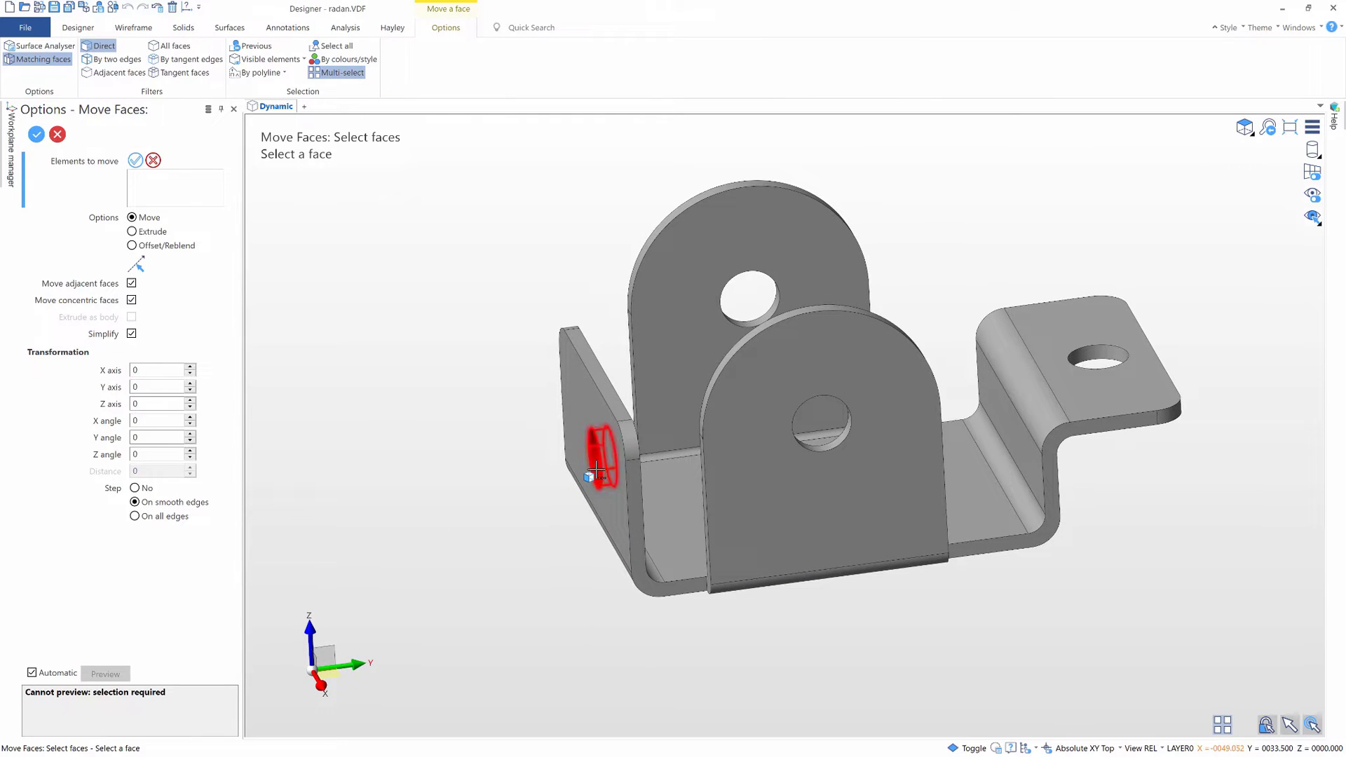
- Move the end flange's hole 26.5 along the Y axis, referencing the front lug's hole, and apply the move
{"action": "left_click", "coordinate": [612, 402]}
{"action": "right_click", "coordinate": [496, 381]}
{"action": "middle_click_drag", "start_coordinate": [496, 381], "coordinate": [563, 457]}
{"action": "left_click_drag", "start_coordinate": [632, 414], "coordinate": [884, 407]}
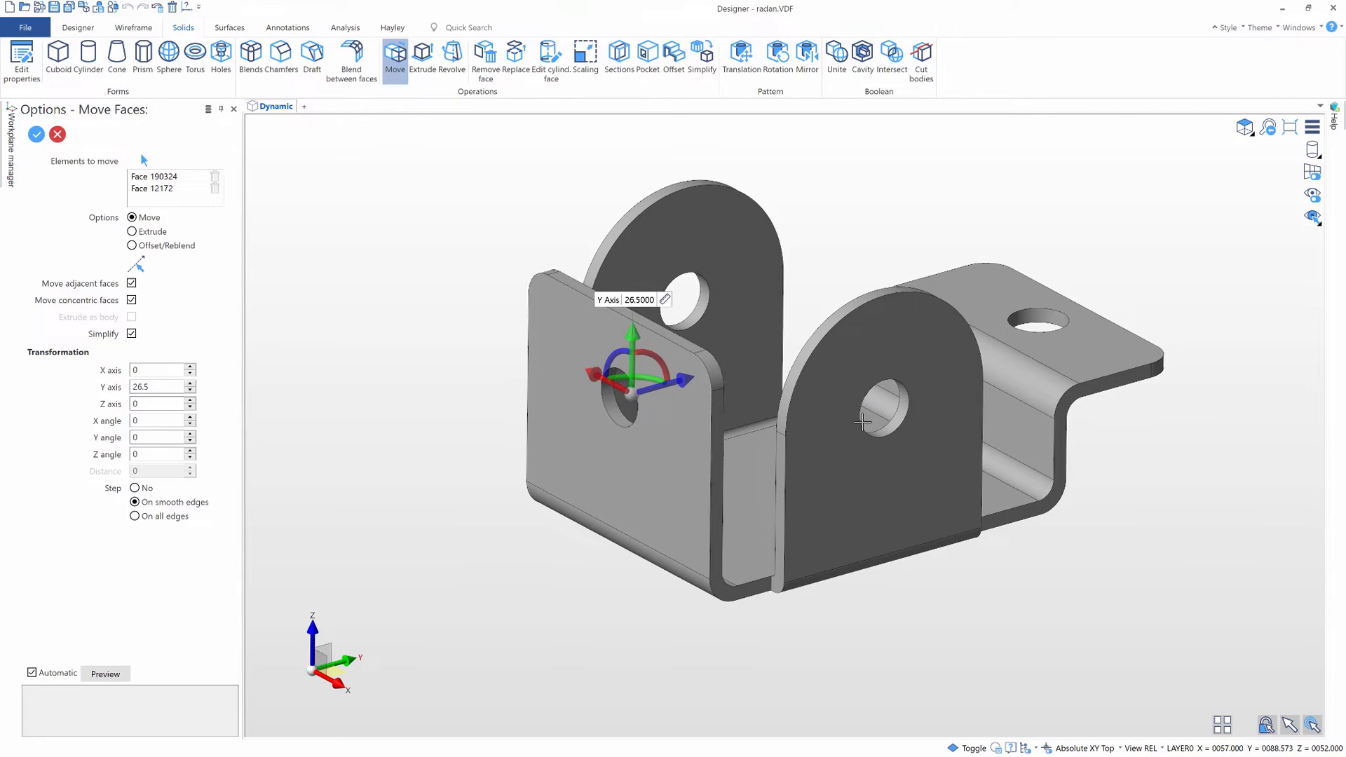
{"action": "middle_click_drag", "start_coordinate": [884, 408], "coordinate": [860, 423]}
{"action": "scroll", "coordinate": [859, 423], "scroll_direction": "down", "scroll_amount": 2}
{"action": "right_click", "coordinate": [495, 329]}
{"action": "middle_click_drag", "start_coordinate": [495, 329], "coordinate": [931, 230]}
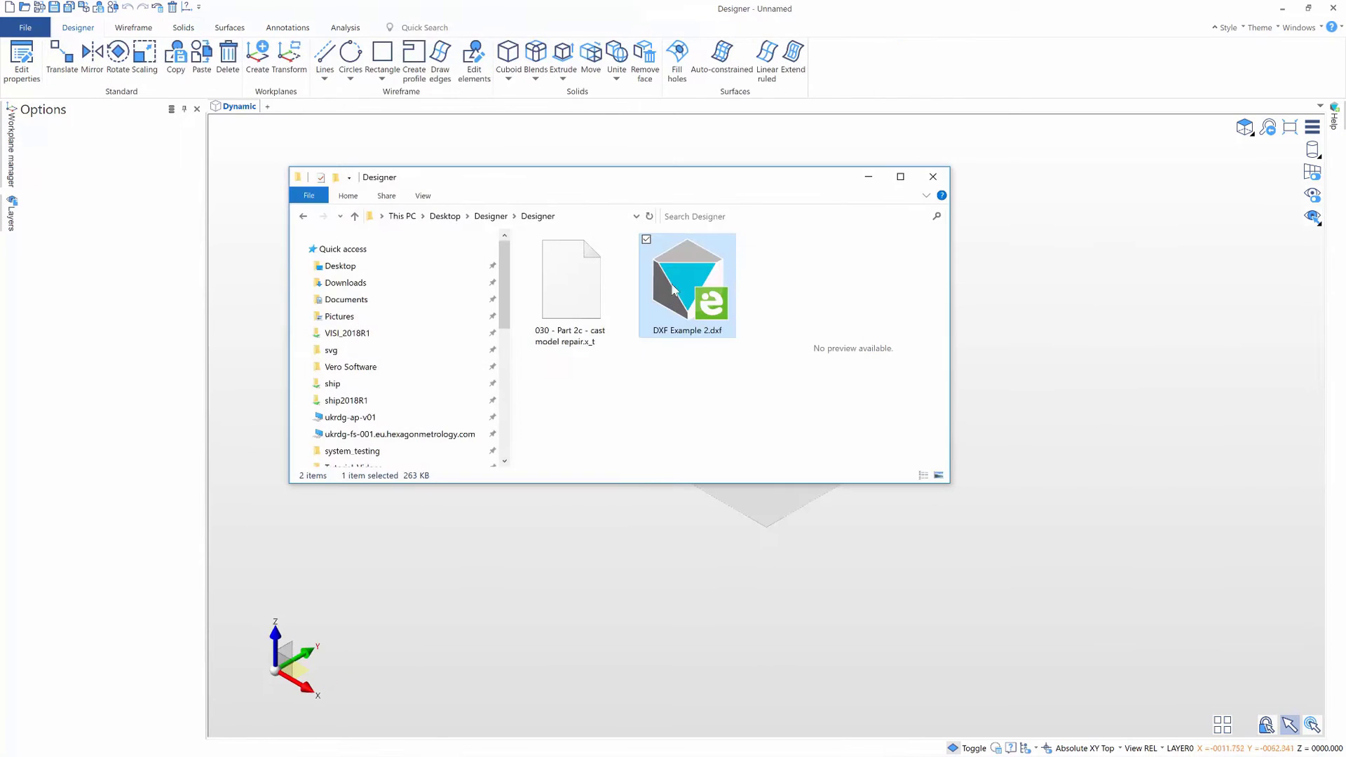
- Import the drawing DXF Example 2.dxf with the default DXF-DWG import options
{"action": "left_click_drag", "start_coordinate": [673, 288], "coordinate": [1036, 295]}
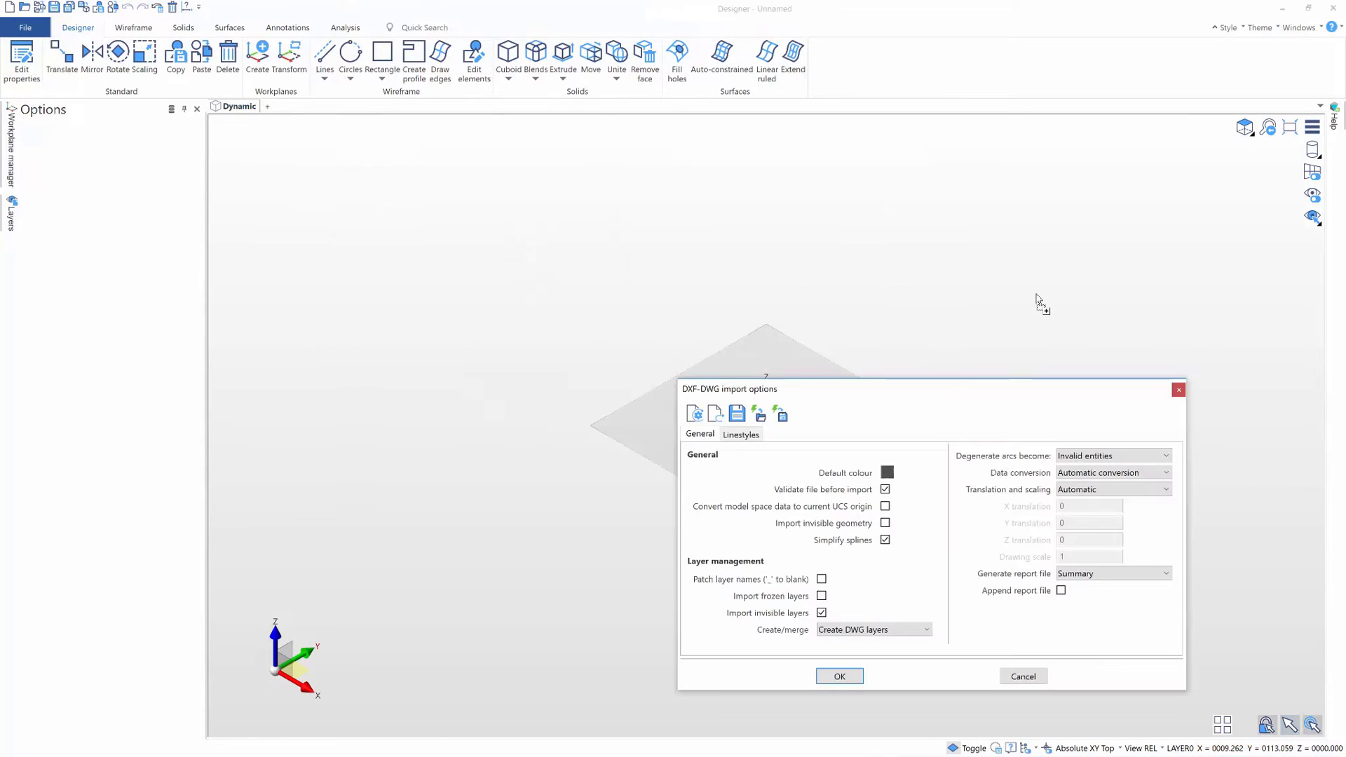
{"action": "left_click", "coordinate": [840, 676]}
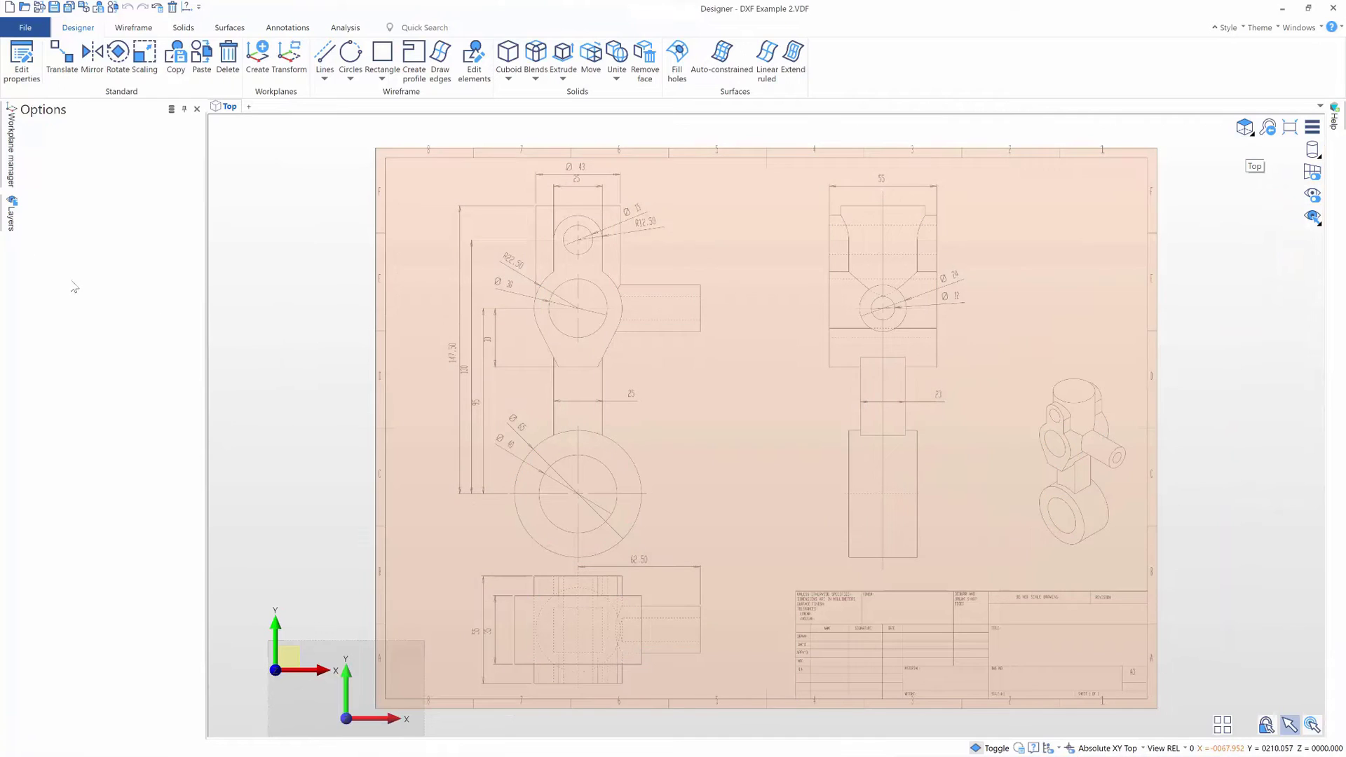
- Hide the 0, Dimensions and FORMAT layers and create a new layer node named Solids
{"action": "left_click", "coordinate": [10, 223]}
{"action": "left_click", "coordinate": [54, 158]}
{"action": "left_click", "coordinate": [54, 171]}
{"action": "left_click", "coordinate": [54, 182]}
{"action": "right_click", "coordinate": [80, 148]}
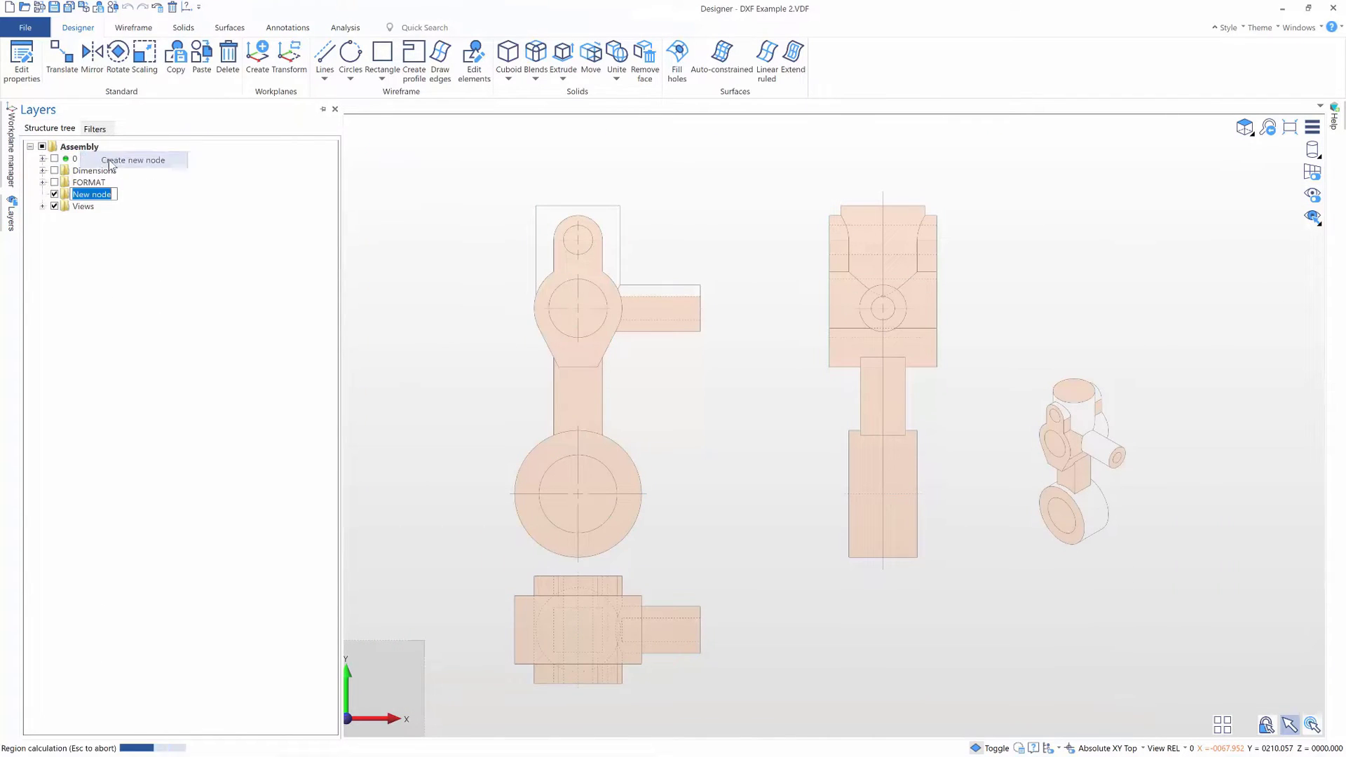
{"action": "left_click", "coordinate": [88, 206]}
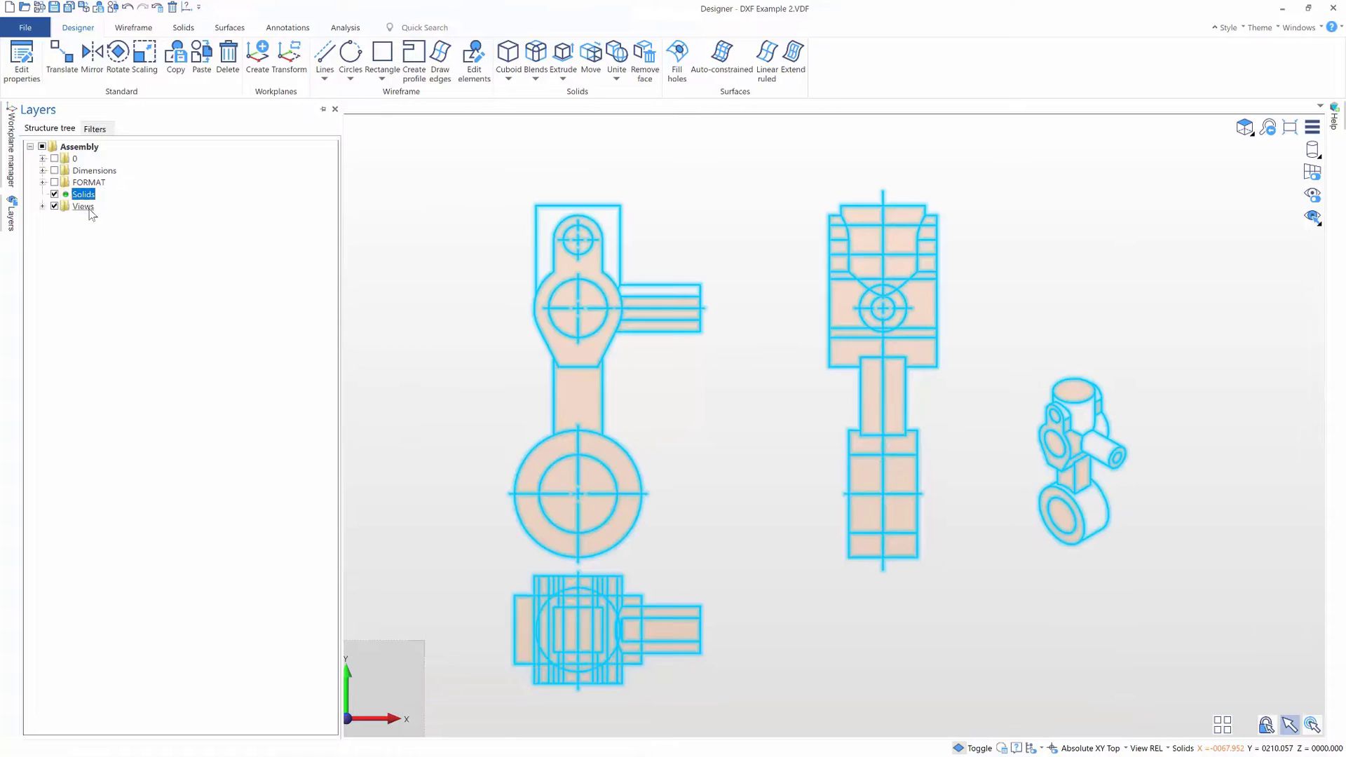
- Select all elements of the drawing's side view and rotate them about the Y axis
{"action": "middle_click_drag", "start_coordinate": [706, 406], "coordinate": [677, 401]}
{"action": "left_click_drag", "start_coordinate": [784, 168], "coordinate": [934, 586]}
{"action": "left_click", "coordinate": [1018, 542]}
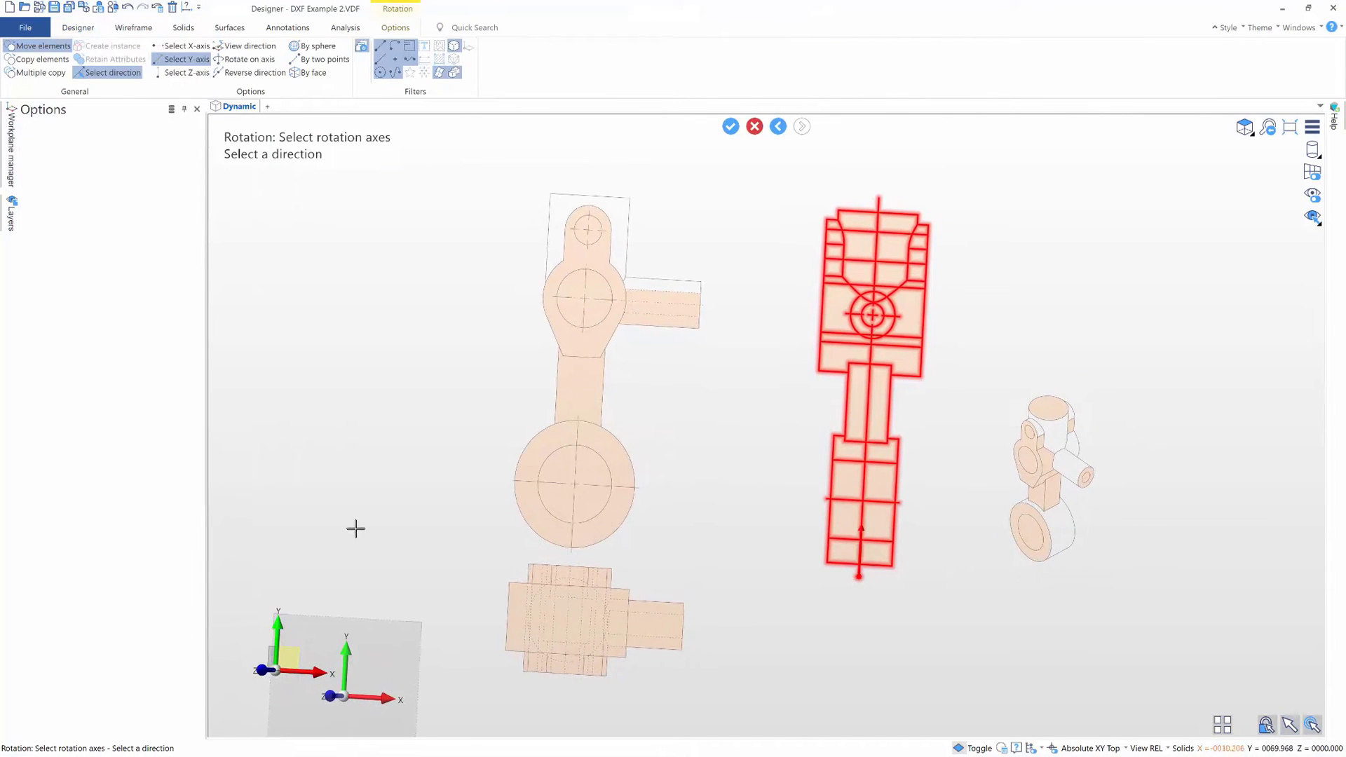
{"action": "right_click", "coordinate": [335, 551]}
{"action": "right_click", "coordinate": [800, 412]}
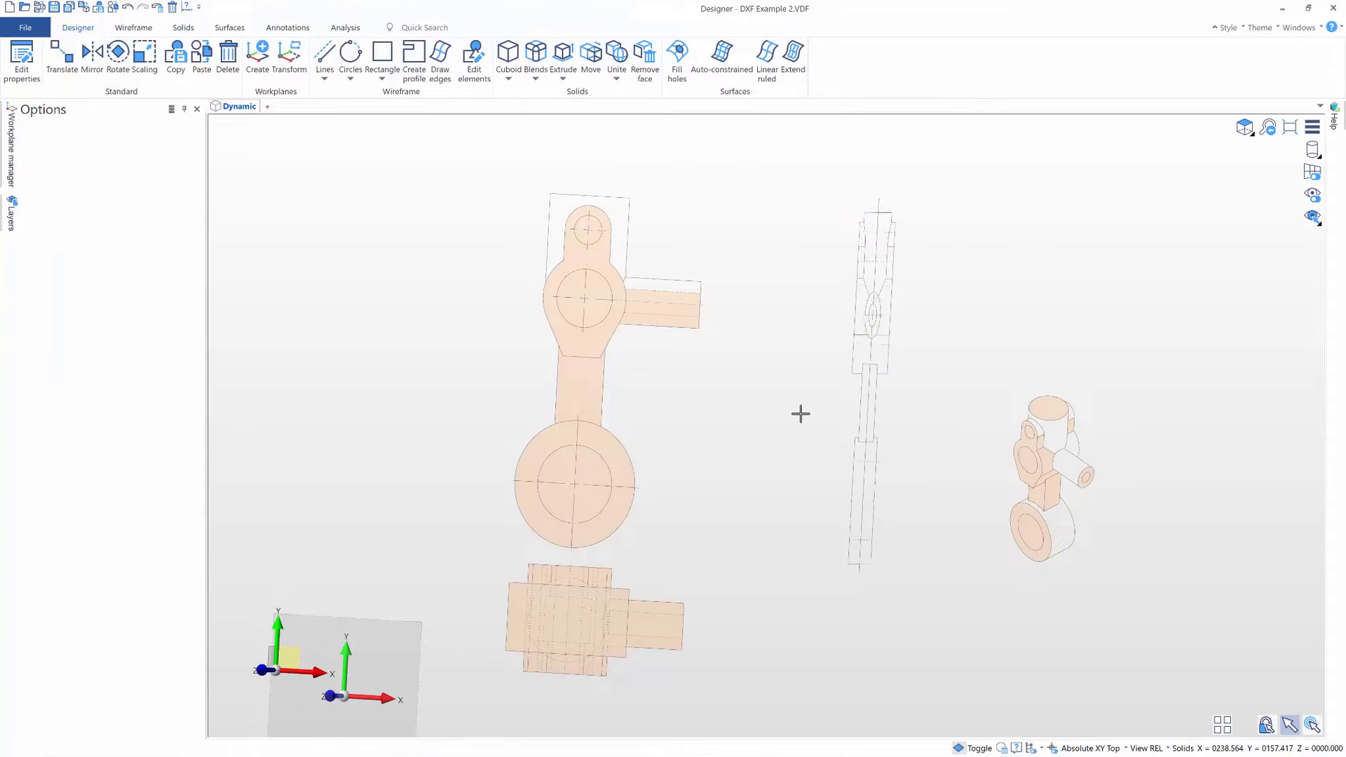
- Translate the rotated side view from its boss circle's centre to the centre of the front view's upper large hole
{"action": "left_click_drag", "start_coordinate": [796, 167], "coordinate": [914, 594]}
{"action": "left_click", "coordinate": [995, 560]}
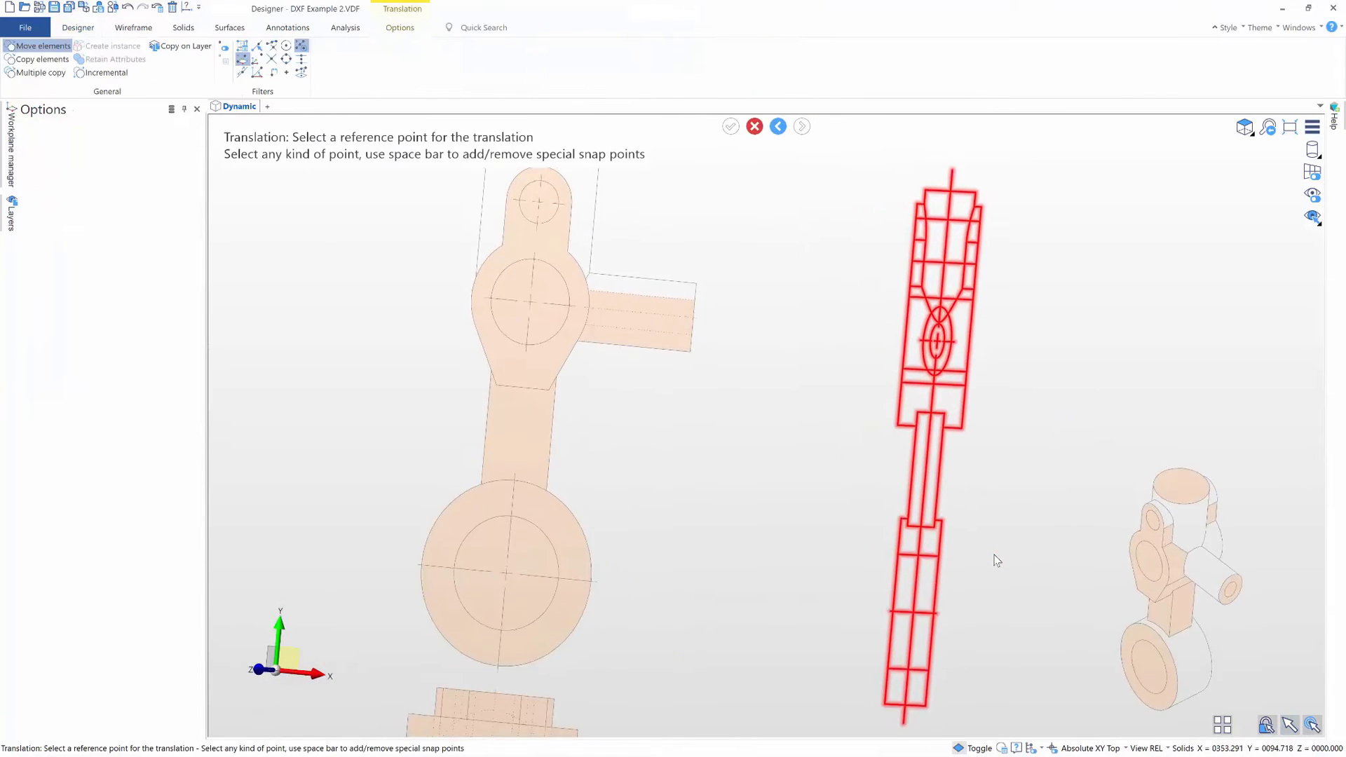
{"action": "scroll", "coordinate": [1010, 505], "scroll_direction": "up", "scroll_amount": 5}
{"action": "left_click", "coordinate": [1017, 384]}
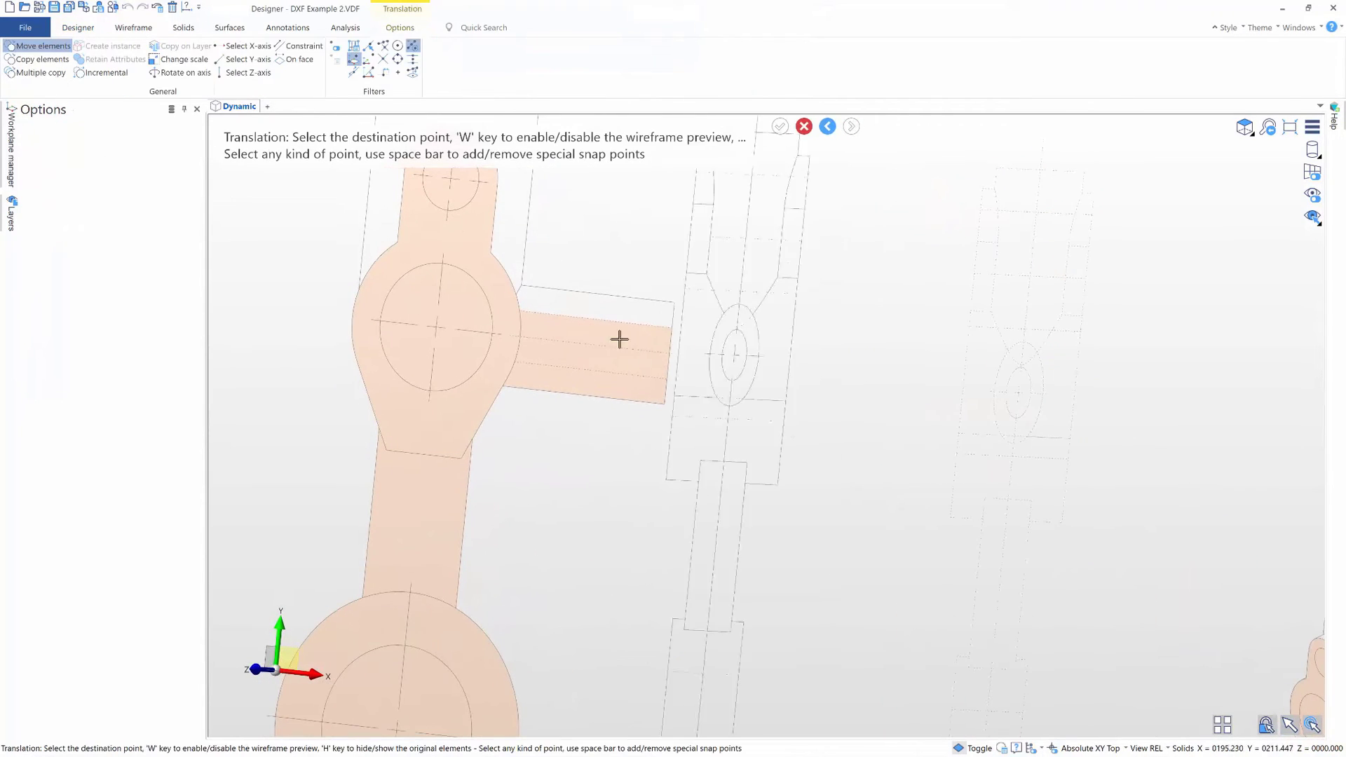
{"action": "left_click", "coordinate": [436, 327]}
{"action": "scroll", "coordinate": [643, 418], "scroll_direction": "down", "scroll_amount": 3}
- Extrude the four regions of the lower ring by 17.5 with the distance applied on both sides
{"action": "left_click", "coordinate": [563, 56]}
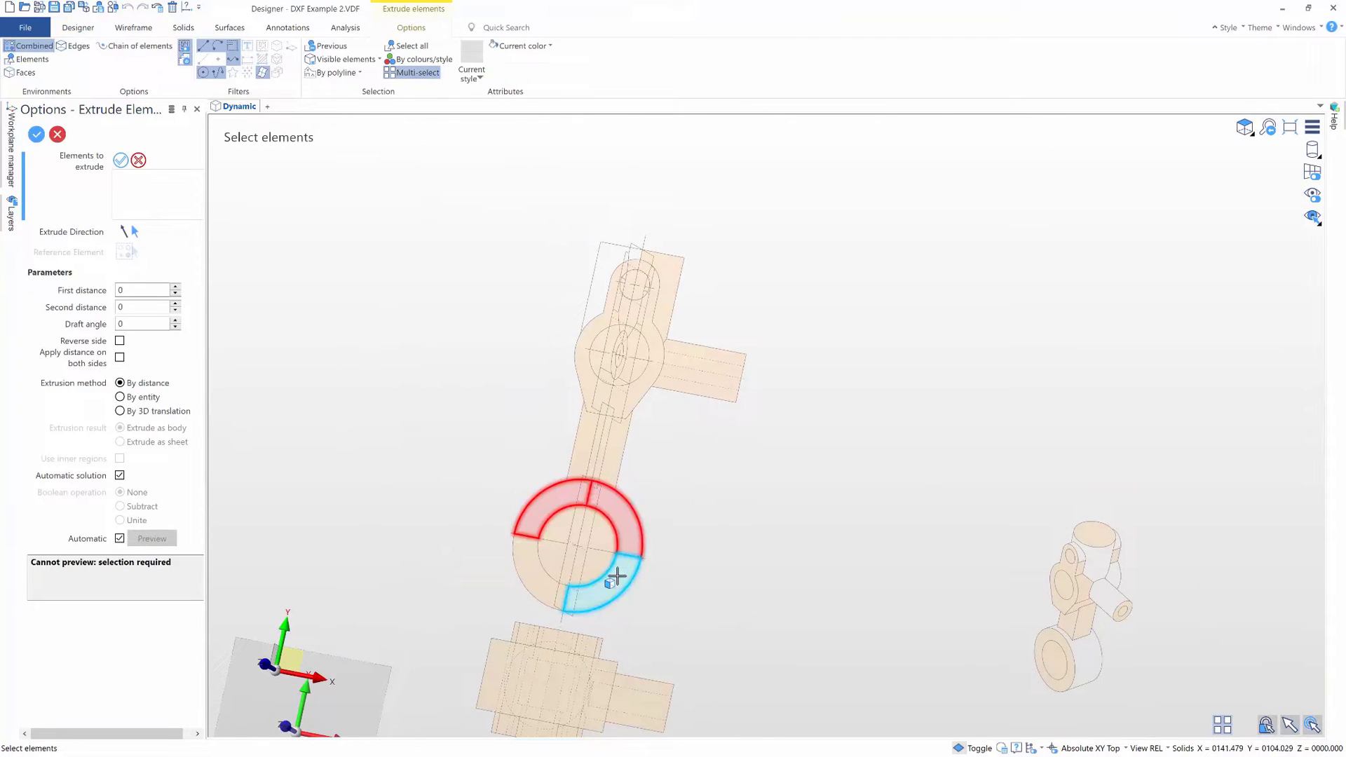
{"action": "left_click", "coordinate": [520, 565]}
{"action": "scroll", "coordinate": [554, 554], "scroll_direction": "up", "scroll_amount": 5}
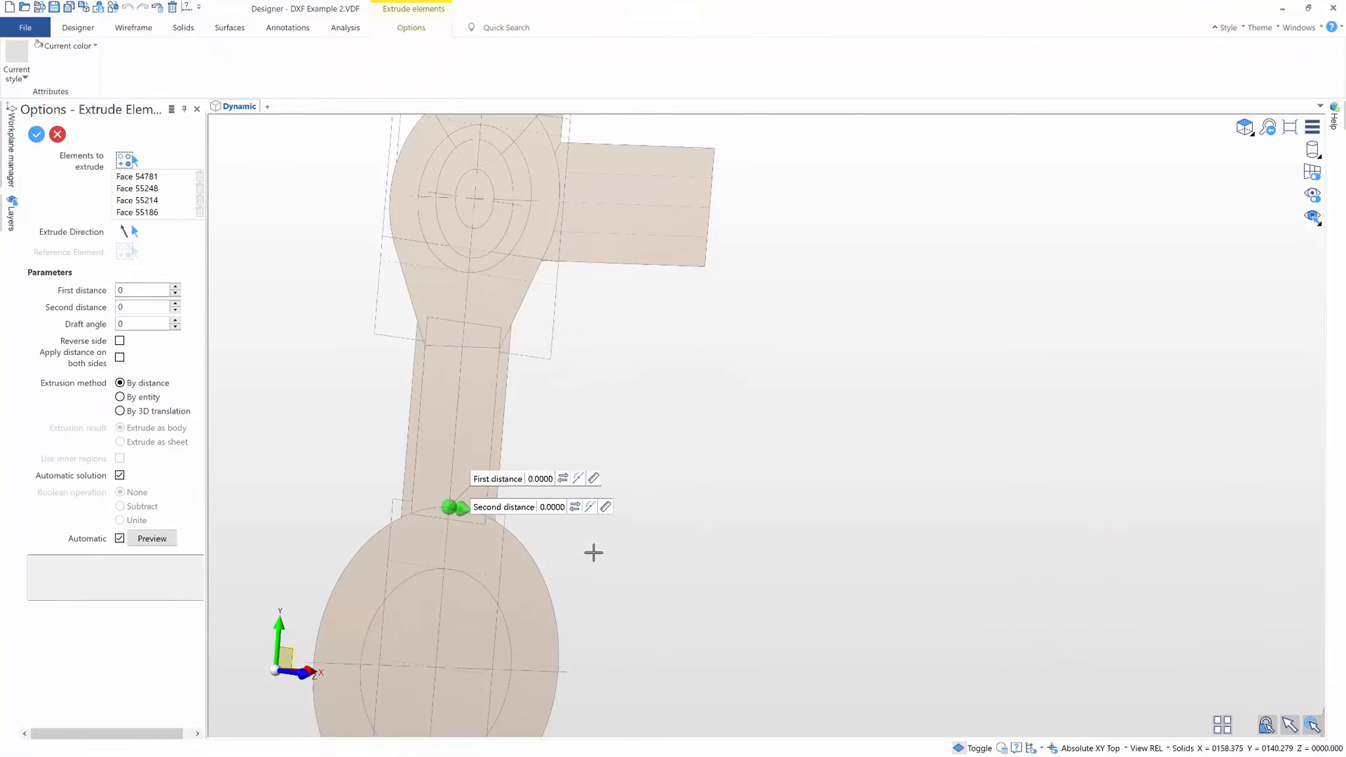
{"action": "type", "text": "17.5"}
{"action": "left_click", "coordinate": [120, 357]}
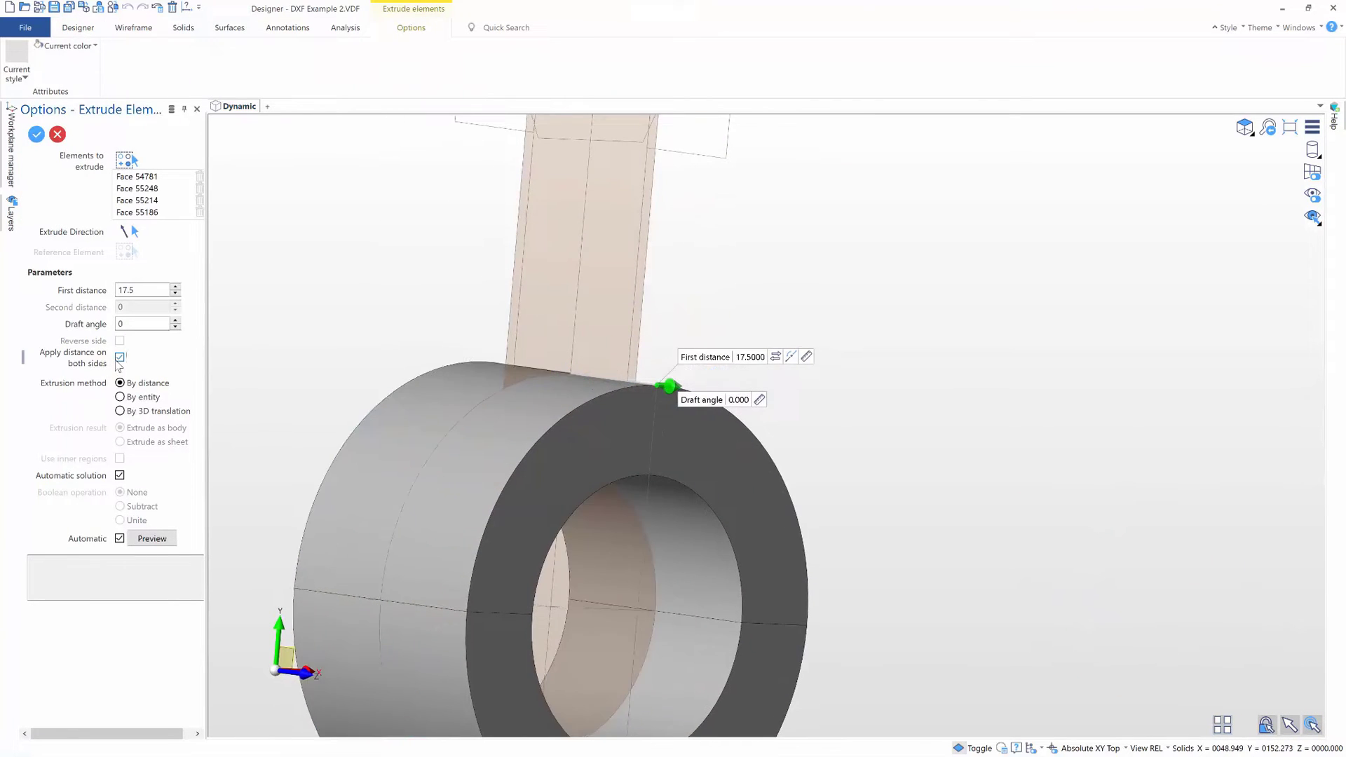
{"action": "right_click", "coordinate": [304, 334]}
- Extrude the neck regions above the ring by 11.5 on both sides, using the side view as reference
{"action": "left_click", "coordinate": [577, 259]}
{"action": "left_click", "coordinate": [642, 272]}
{"action": "scroll", "coordinate": [730, 316], "scroll_direction": "down", "scroll_amount": 3}
{"action": "right_click", "coordinate": [731, 318]}
{"action": "middle_click_drag", "start_coordinate": [731, 317], "coordinate": [751, 346]}
{"action": "scroll", "coordinate": [751, 346], "scroll_direction": "up", "scroll_amount": 4}
{"action": "scroll", "coordinate": [743, 333], "scroll_direction": "down", "scroll_amount": 2}
{"action": "scroll", "coordinate": [722, 313], "scroll_direction": "up", "scroll_amount": 2}
{"action": "left_click_drag", "start_coordinate": [764, 358], "coordinate": [729, 325]}
{"action": "key", "text": "Return"}
{"action": "scroll", "coordinate": [730, 369], "scroll_direction": "down", "scroll_amount": 3}
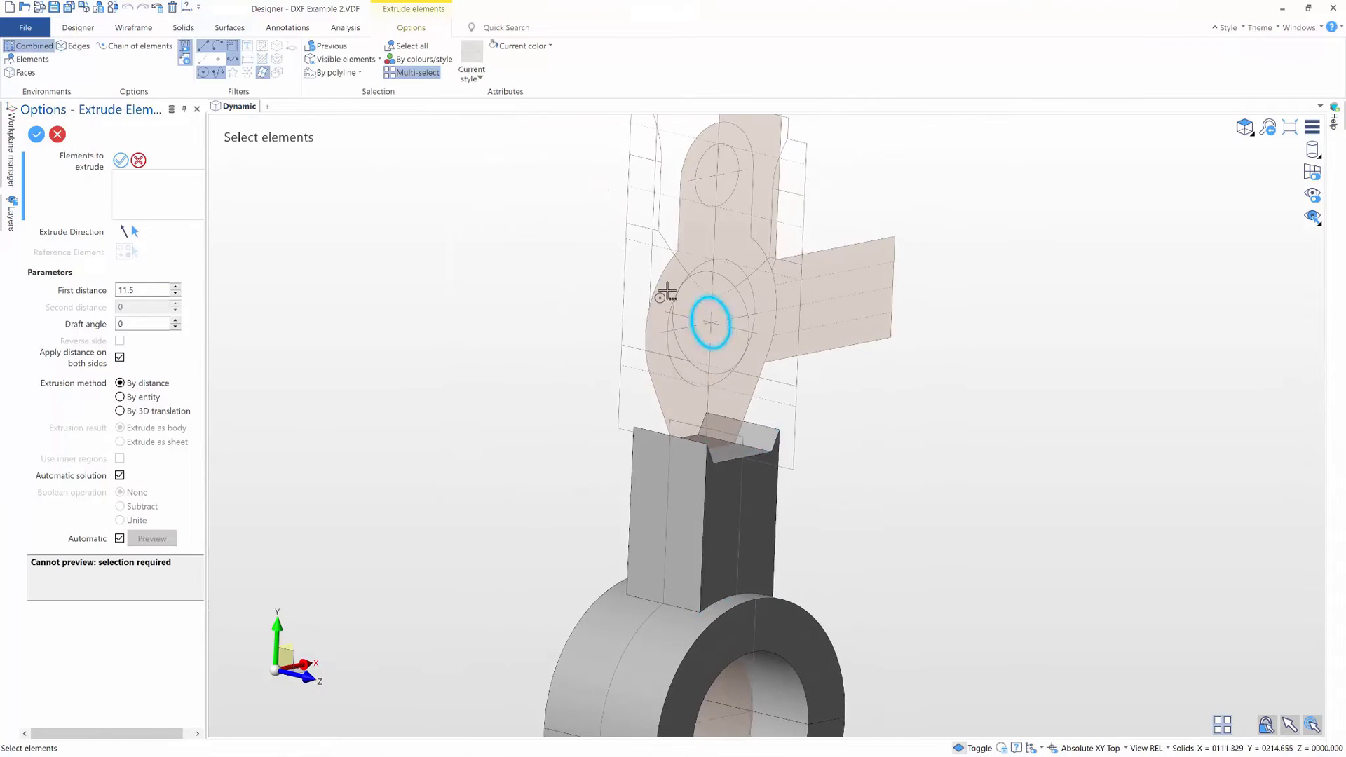
- Extrude the upper body profile around its two holes by 27.5 on both sides and finish extruding
{"action": "middle_click_drag", "start_coordinate": [726, 347], "coordinate": [725, 406]}
{"action": "scroll", "coordinate": [725, 406], "scroll_direction": "up", "scroll_amount": 2}
{"action": "right_click", "coordinate": [725, 406]}
{"action": "left_click_drag", "start_coordinate": [773, 160], "coordinate": [830, 175]}
{"action": "key", "text": "Return"}
{"action": "key", "text": "Escape"}
{"action": "scroll", "coordinate": [918, 262], "scroll_direction": "down", "scroll_amount": 3}
{"action": "scroll", "coordinate": [918, 262], "scroll_direction": "up", "scroll_amount": 3}
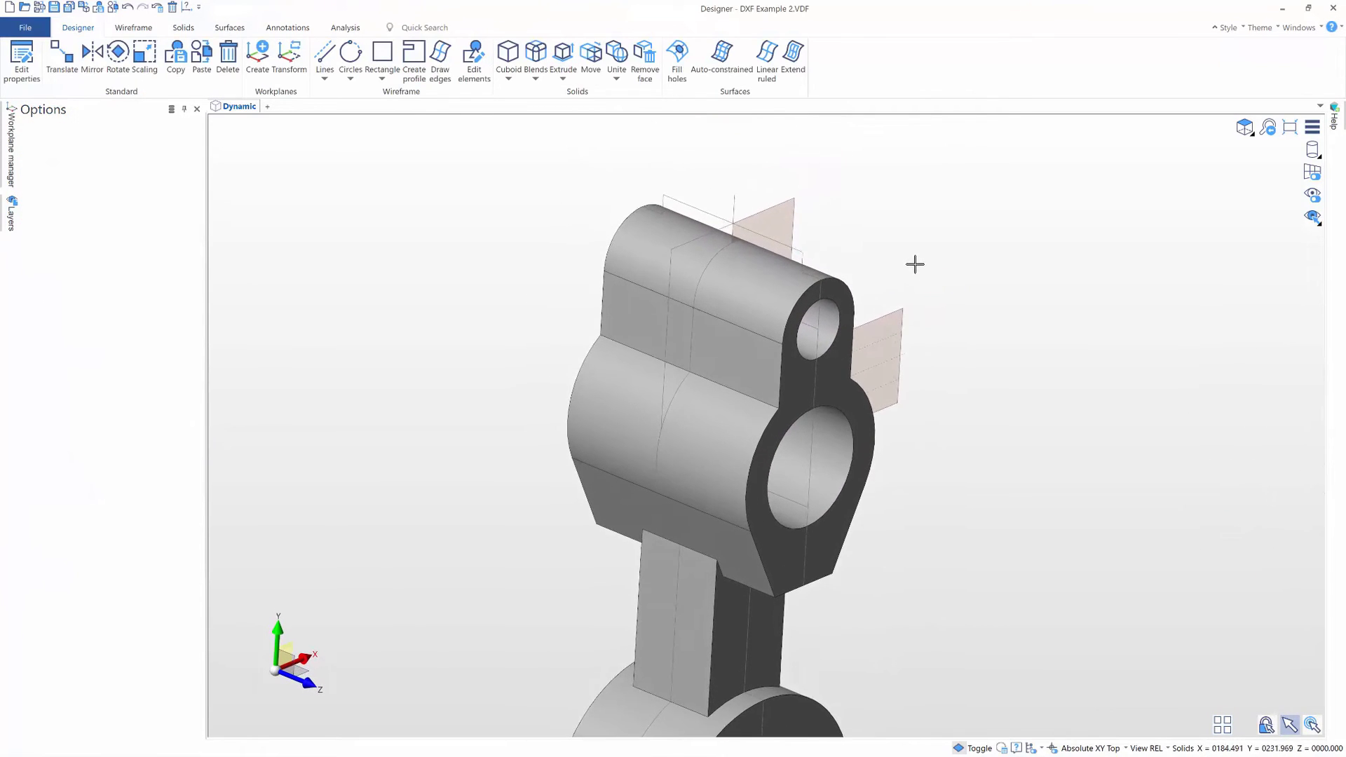
- Sketch a circle in the XZ plane at the top of the part from the wireframe reference elements
{"action": "left_click", "coordinate": [135, 28]}
{"action": "left_click", "coordinate": [105, 53]}
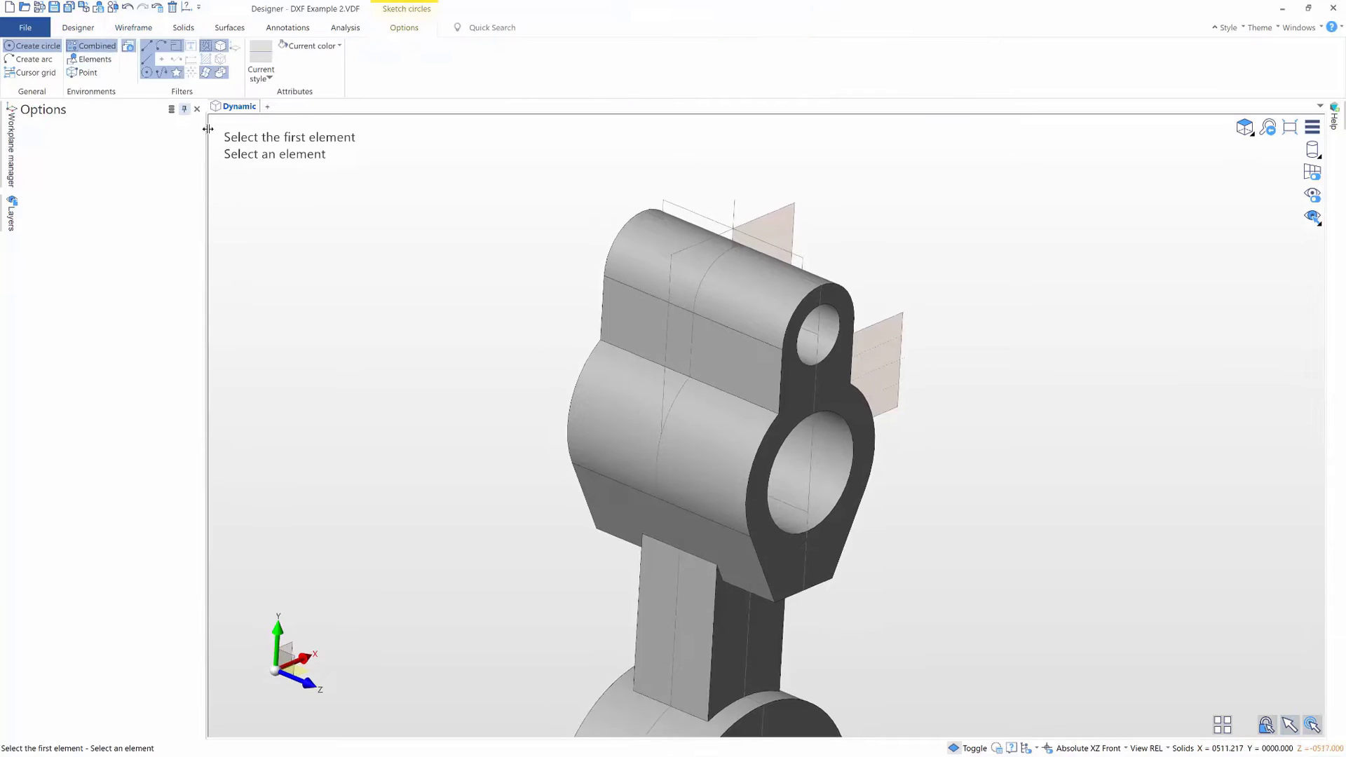
{"action": "key", "text": "Escape"}
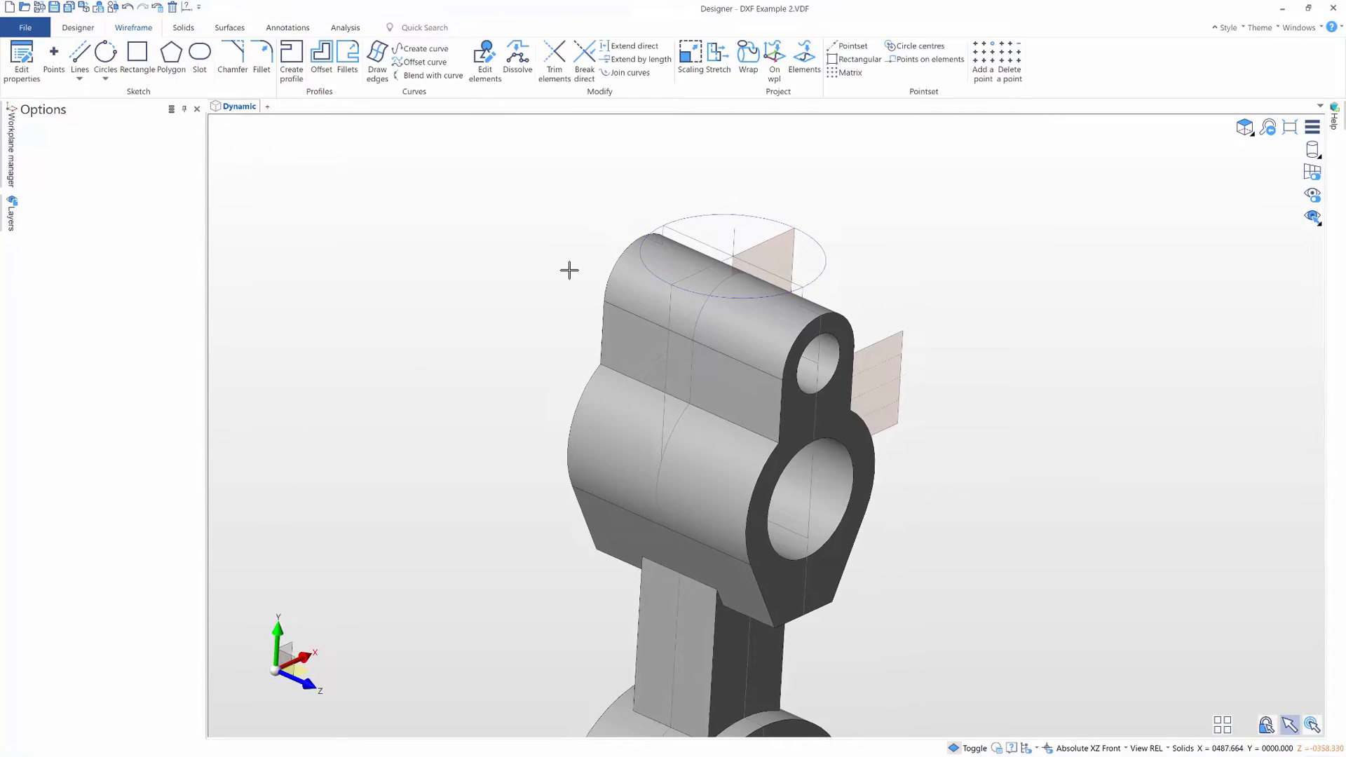
- Extrude the top circle 49 downward on the reversed side only, uniting the cylinder with the body
{"action": "middle_click_drag", "start_coordinate": [568, 270], "coordinate": [594, 159]}
{"action": "left_click", "coordinate": [78, 28]}
{"action": "left_click", "coordinate": [567, 58]}
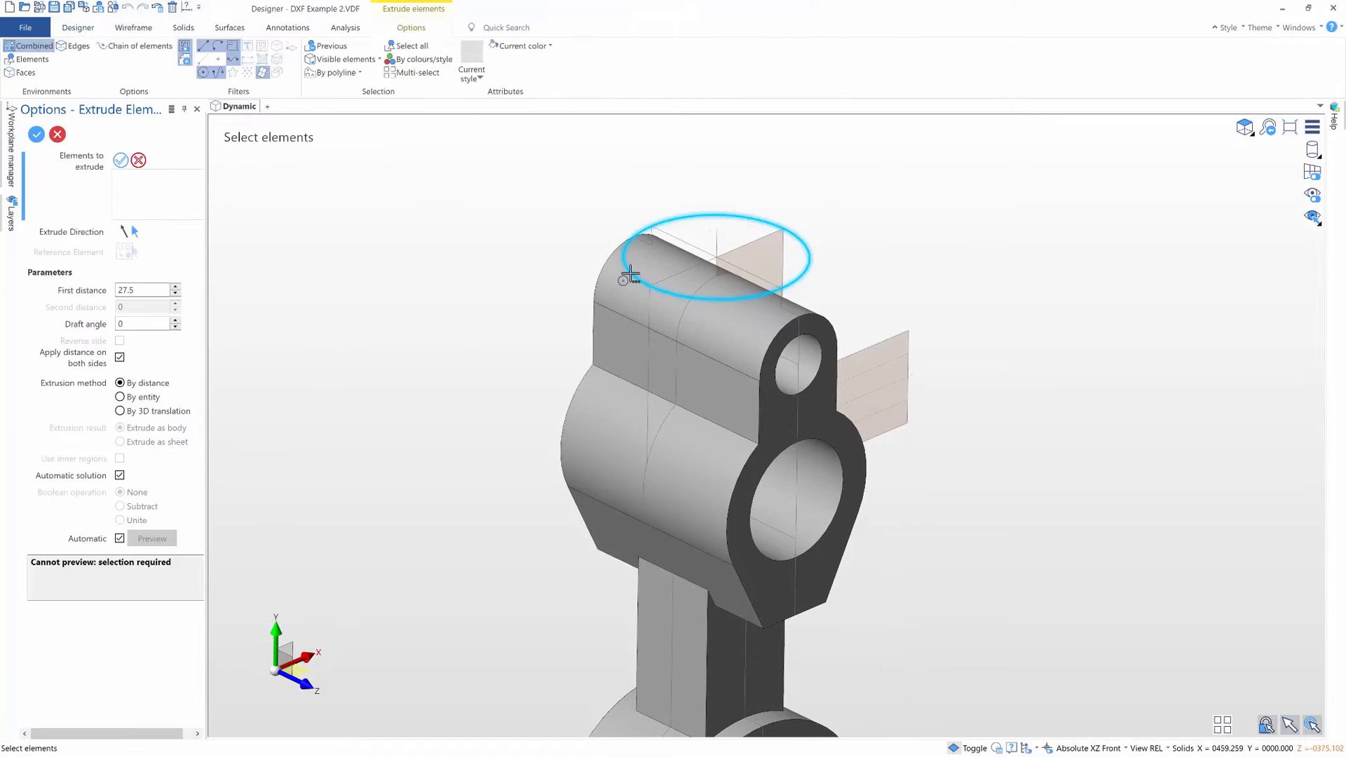
{"action": "left_click", "coordinate": [631, 274]}
{"action": "left_click", "coordinate": [120, 520]}
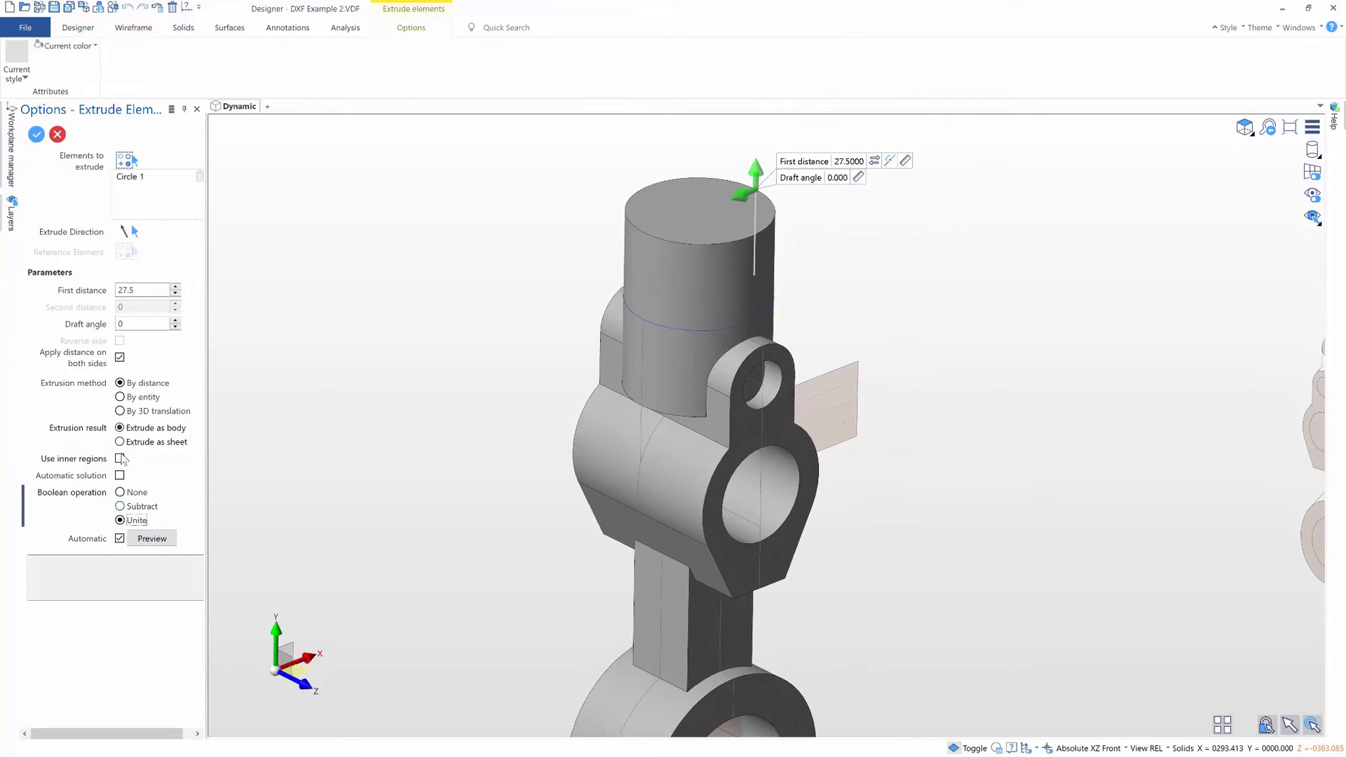
{"action": "left_click", "coordinate": [120, 358]}
{"action": "left_click", "coordinate": [887, 162]}
{"action": "left_click_drag", "start_coordinate": [722, 354], "coordinate": [714, 416]}
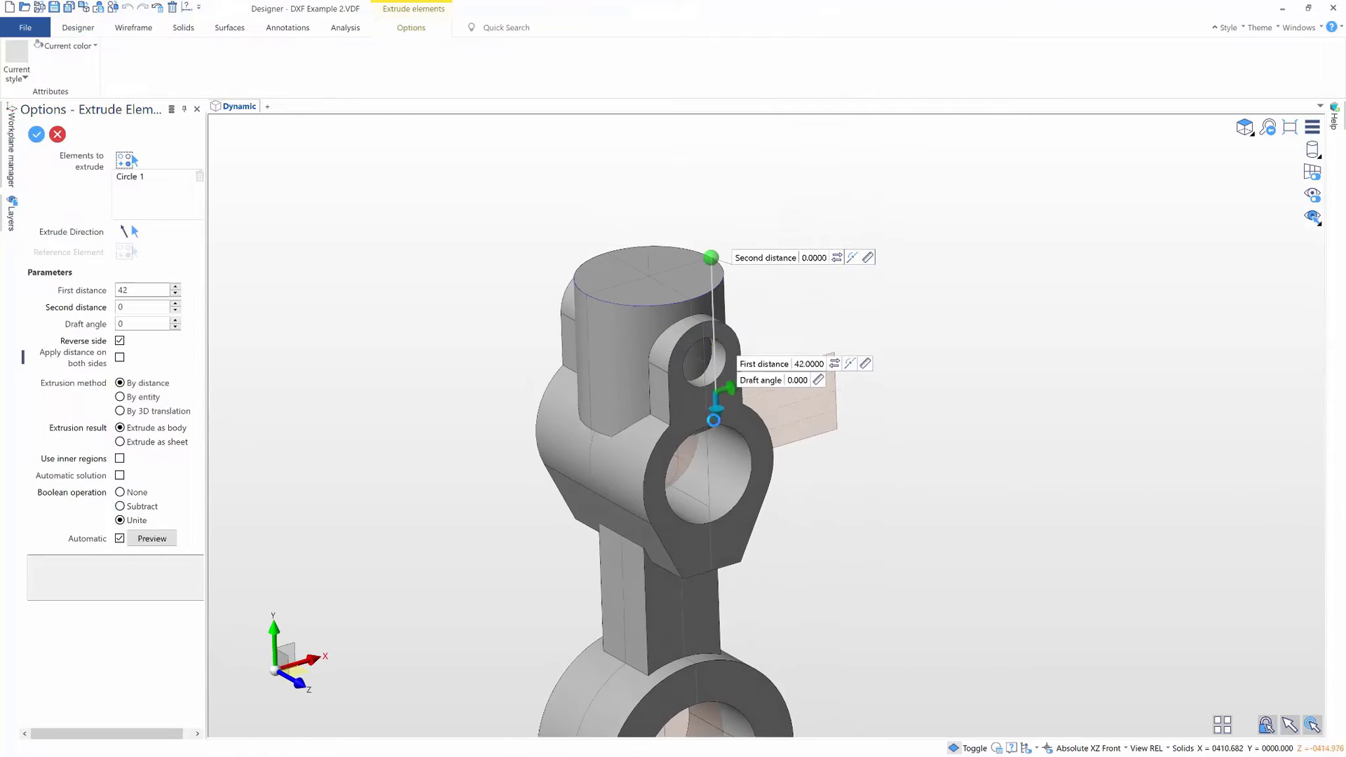
{"action": "key", "text": "Return"}
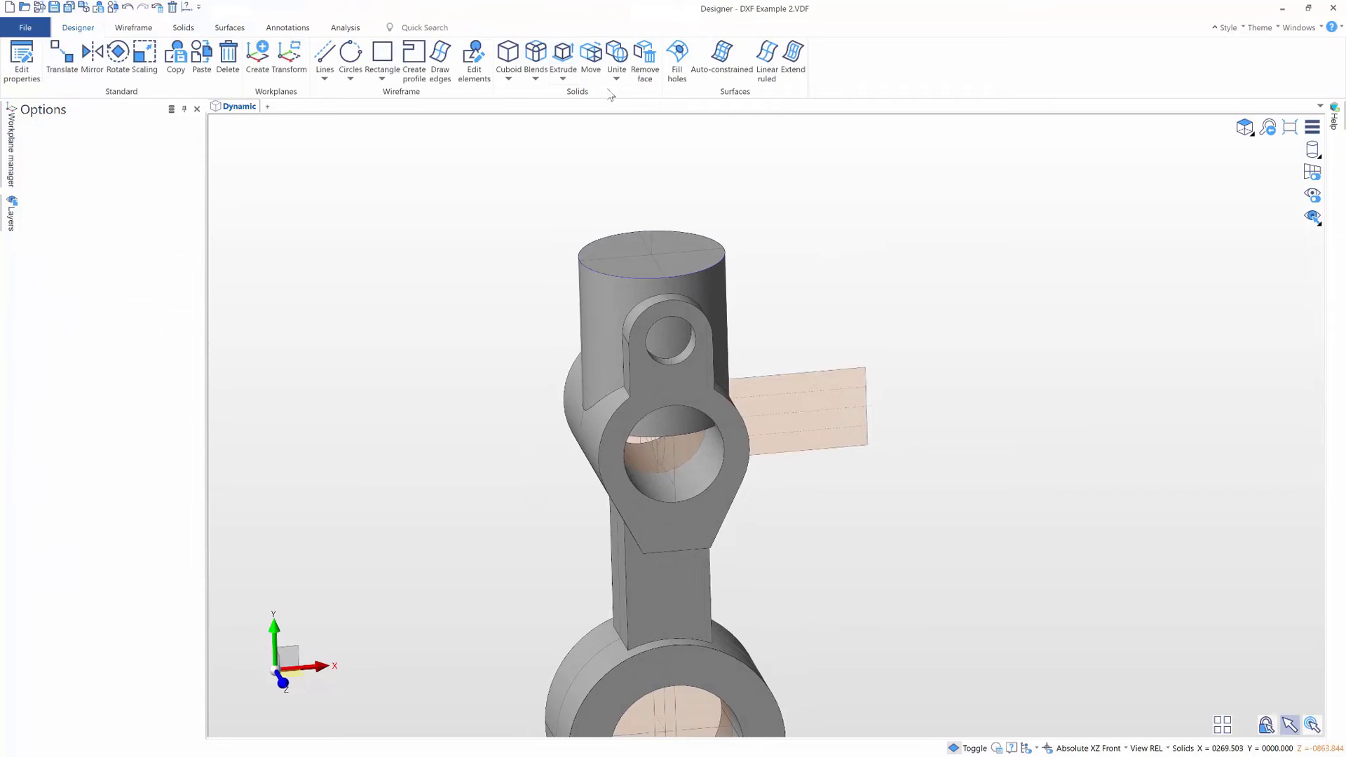
- Clear the small and large bores by moving their blocking faces out along Y, the small bore's face by -84
{"action": "left_click", "coordinate": [598, 56]}
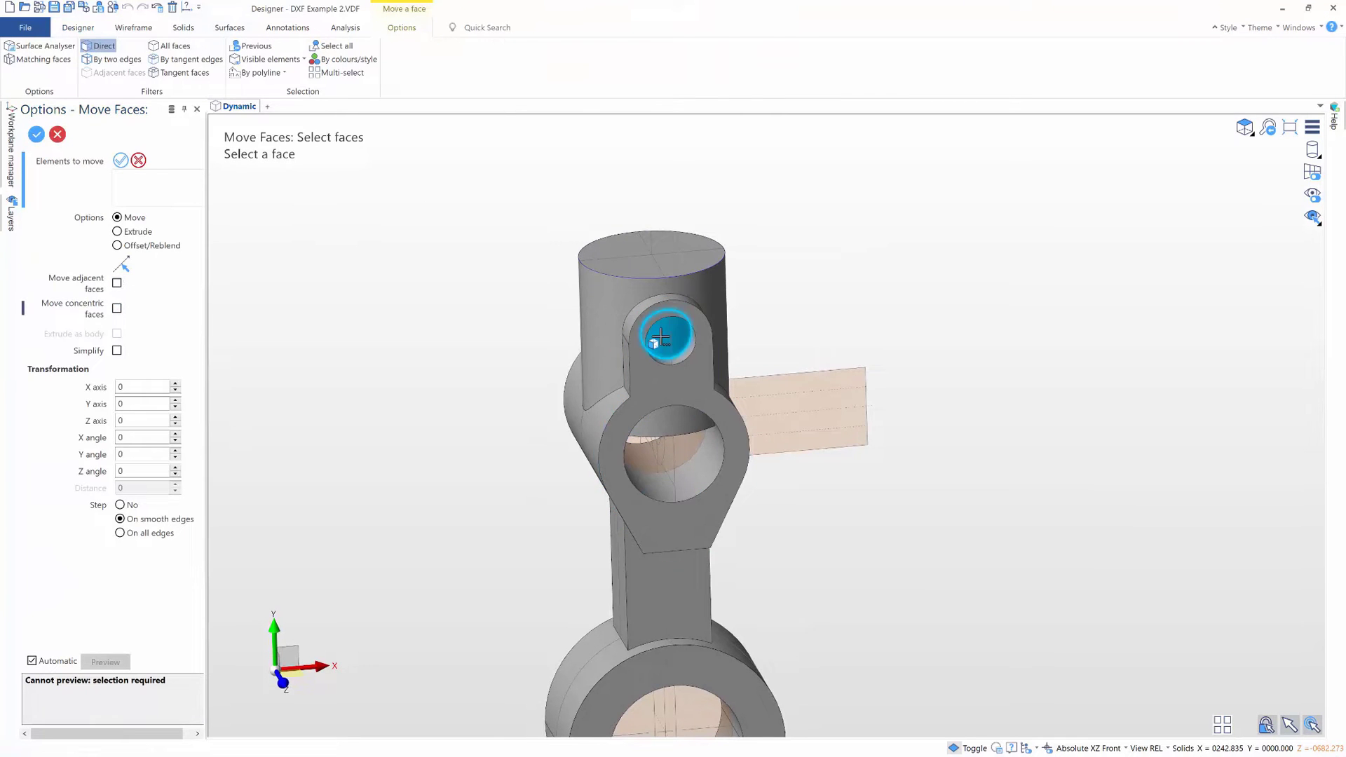
{"action": "left_click", "coordinate": [662, 337]}
{"action": "left_click_drag", "start_coordinate": [706, 364], "coordinate": [457, 187]}
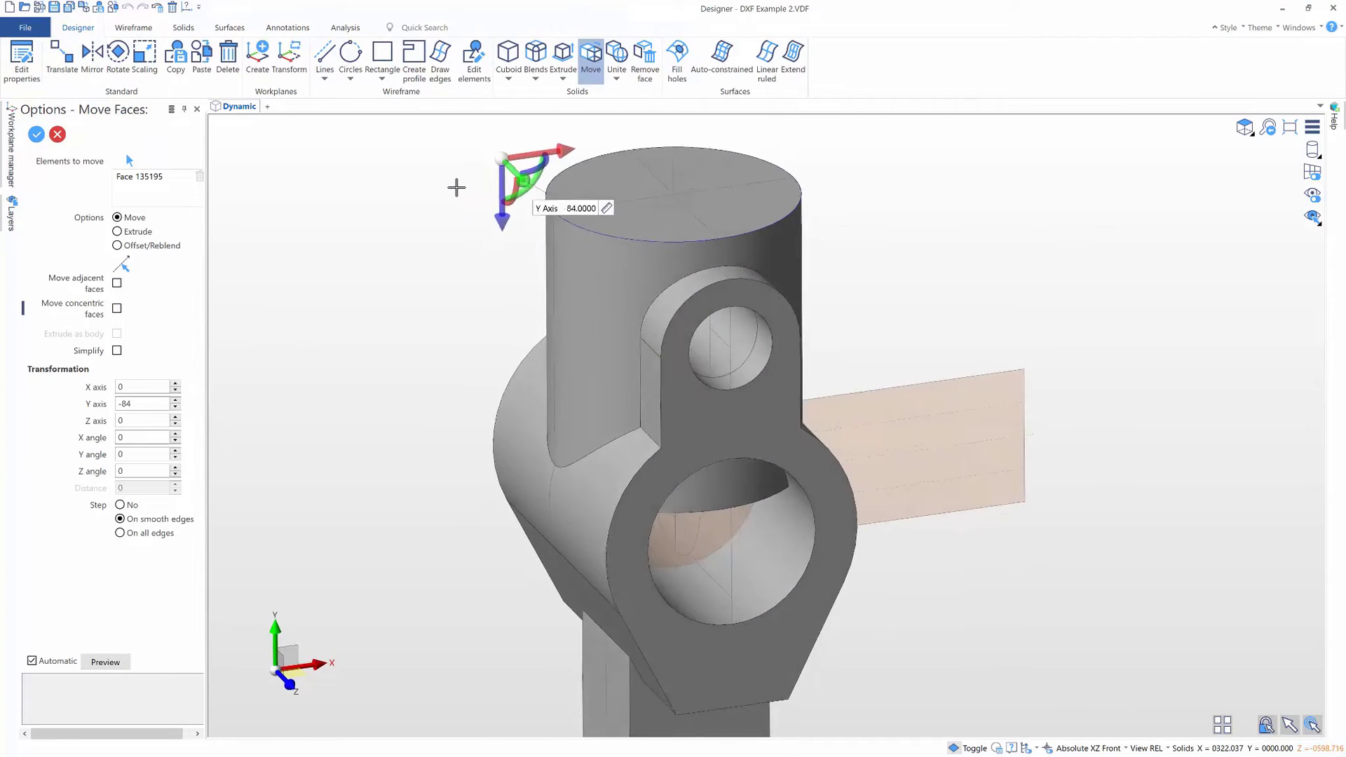
{"action": "key", "text": "Return"}
{"action": "left_click", "coordinate": [678, 449]}
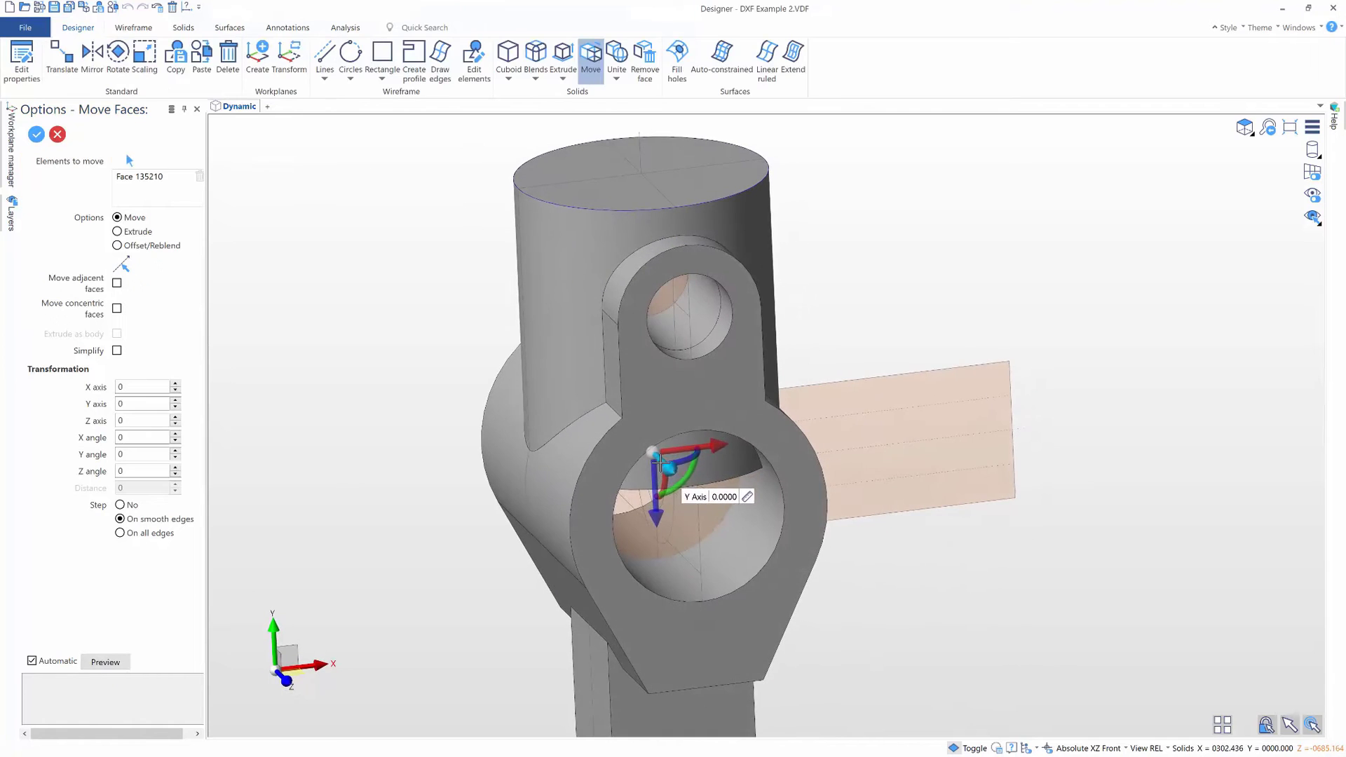
{"action": "left_click_drag", "start_coordinate": [587, 401], "coordinate": [484, 420]}
{"action": "key", "text": "Return"}
{"action": "key", "text": "Escape"}
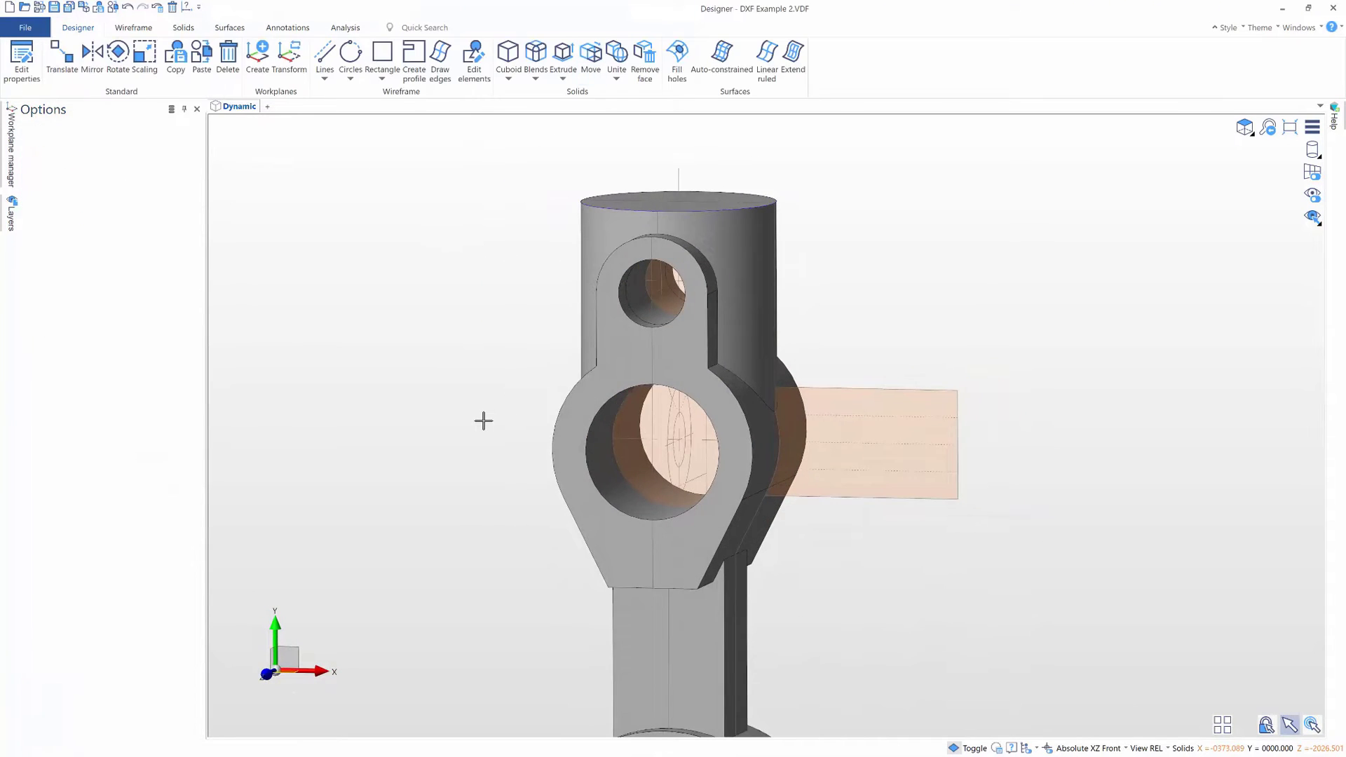
- Hide solid elements with the layer filters and create a workplane at the centre of the side boss circles
{"action": "left_click", "coordinate": [12, 216]}
{"action": "left_click", "coordinate": [94, 129]}
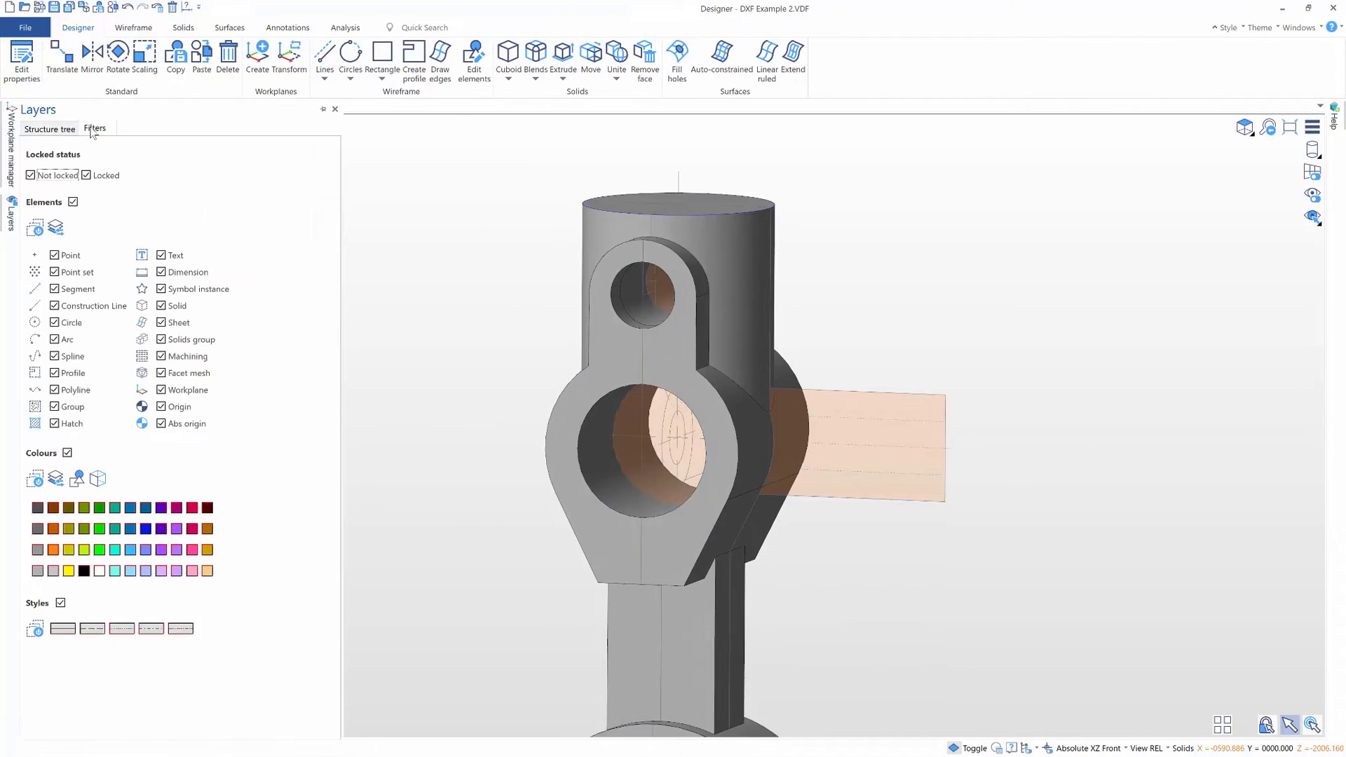
{"action": "left_click", "coordinate": [258, 56]}
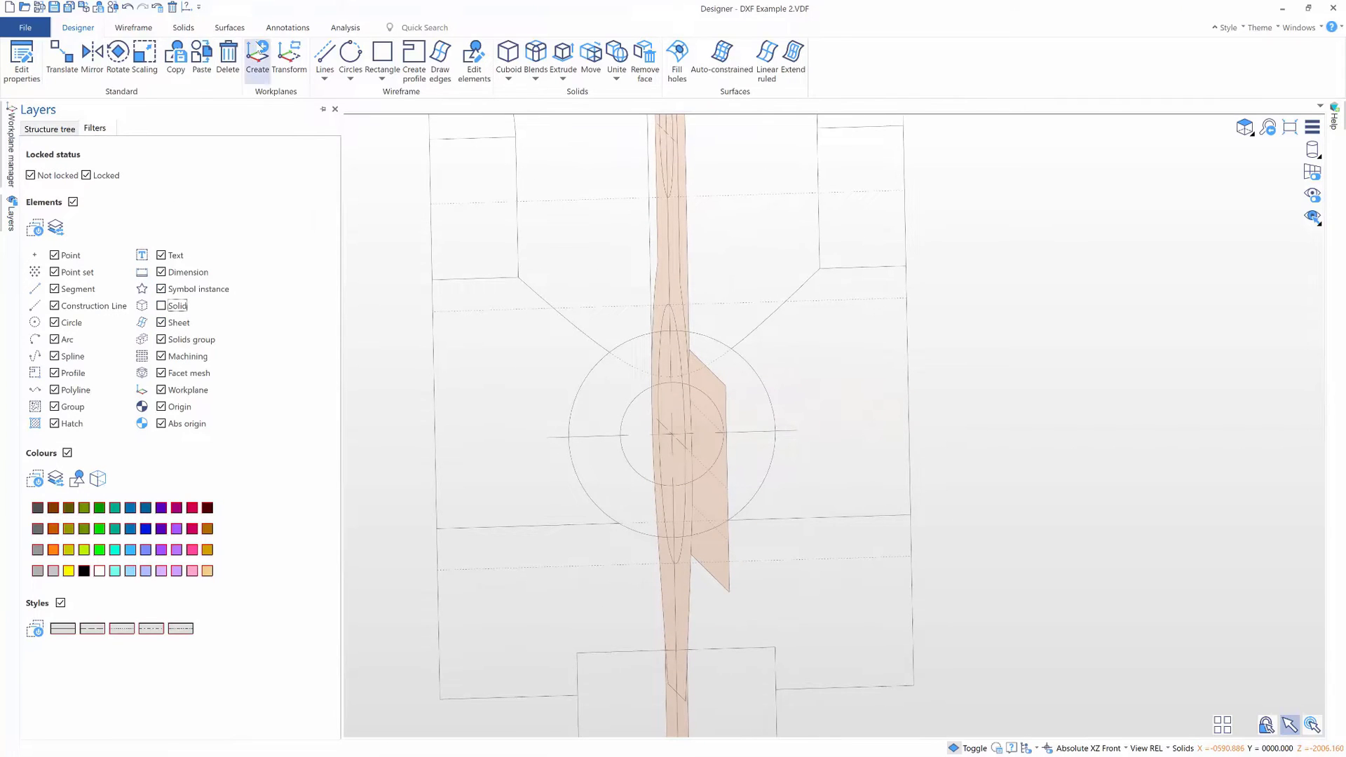
{"action": "left_click", "coordinate": [674, 436]}
{"action": "left_click", "coordinate": [672, 396]}
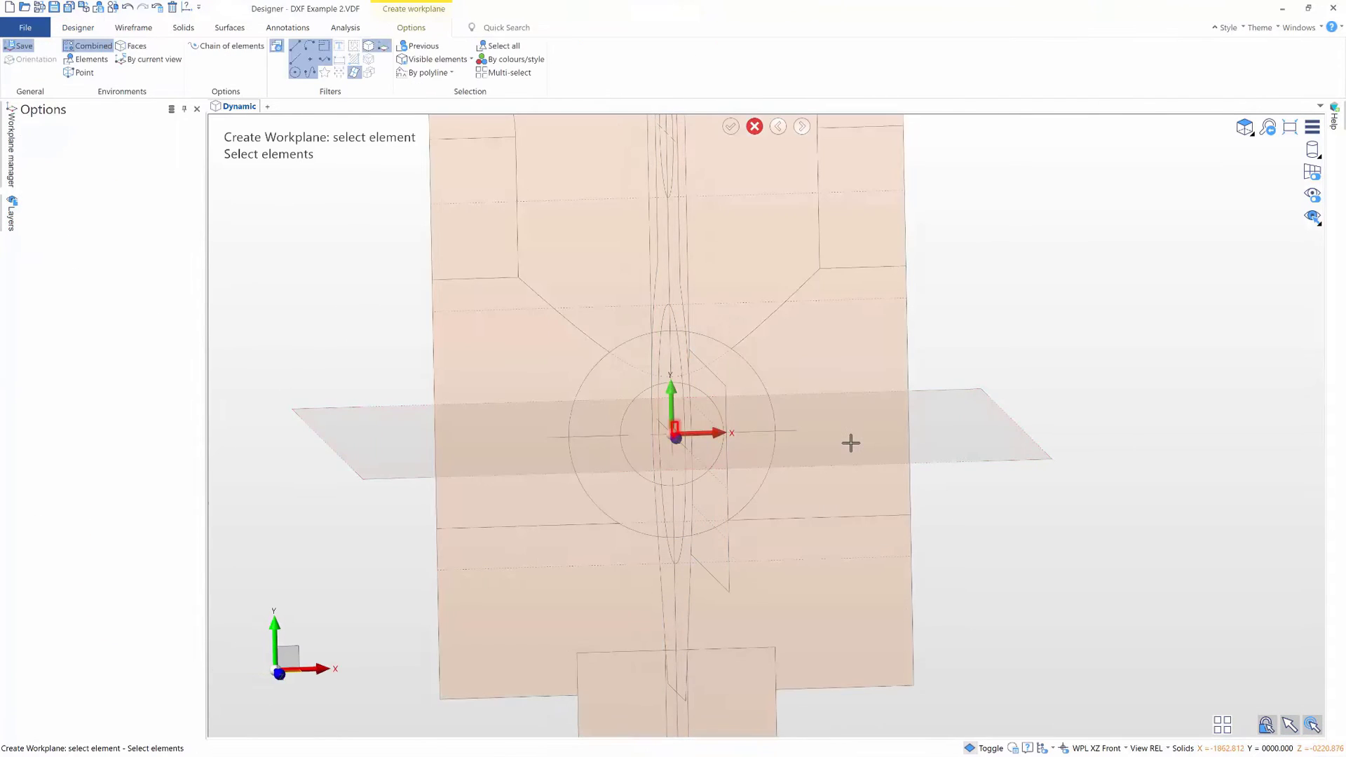
{"action": "middle_click_drag", "start_coordinate": [851, 442], "coordinate": [866, 441]}
{"action": "key", "text": "Escape"}
- Select the side boss's ring regions for extrusion, show solid elements again and turn off the reversed extrusion direction
{"action": "left_click", "coordinate": [566, 61]}
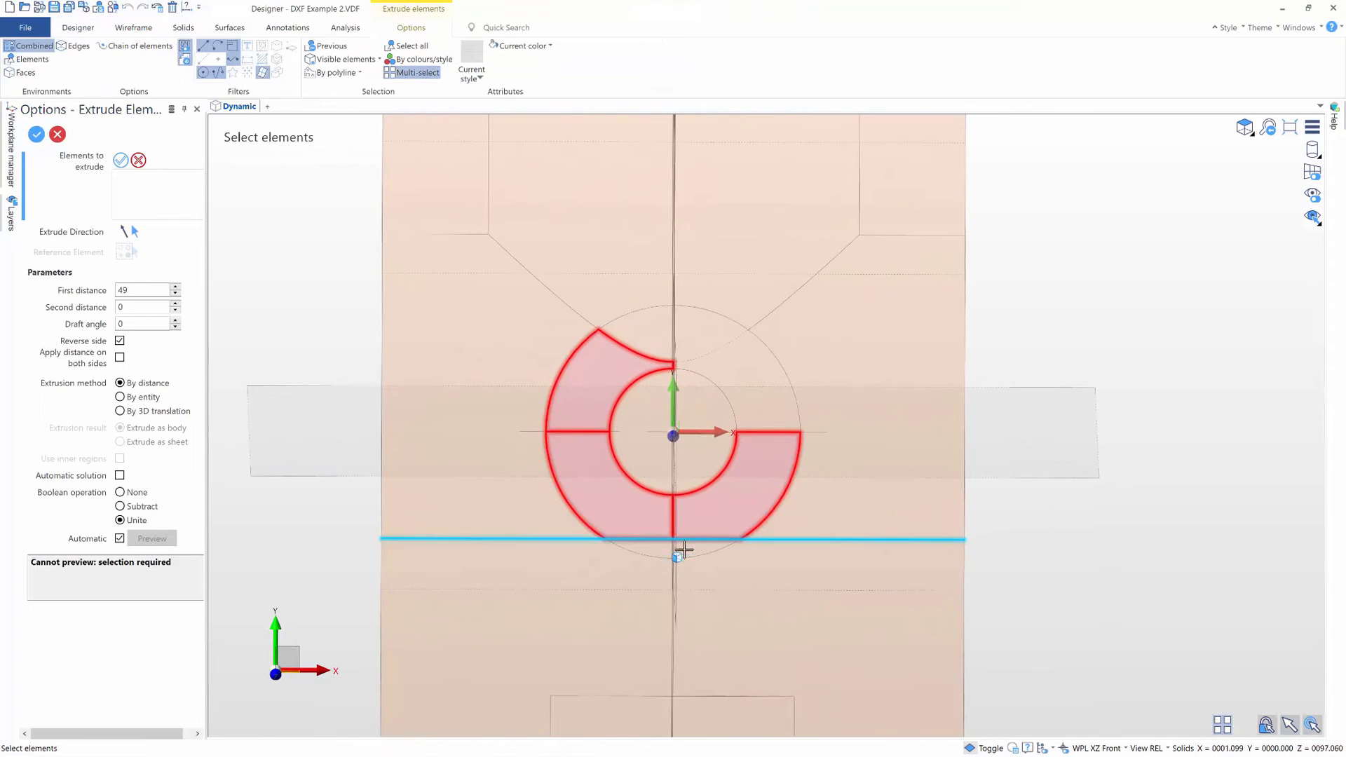
{"action": "left_click", "coordinate": [646, 334]}
{"action": "middle_click_drag", "start_coordinate": [646, 334], "coordinate": [652, 338]}
{"action": "left_click", "coordinate": [11, 216]}
{"action": "left_click", "coordinate": [172, 307]}
{"action": "scroll", "coordinate": [399, 354], "scroll_direction": "down", "scroll_amount": 3}
{"action": "middle_click_drag", "start_coordinate": [396, 352], "coordinate": [528, 394]}
{"action": "right_click", "coordinate": [544, 433]}
{"action": "scroll", "coordinate": [495, 376], "scroll_direction": "down", "scroll_amount": 2}
{"action": "left_click", "coordinate": [641, 279]}
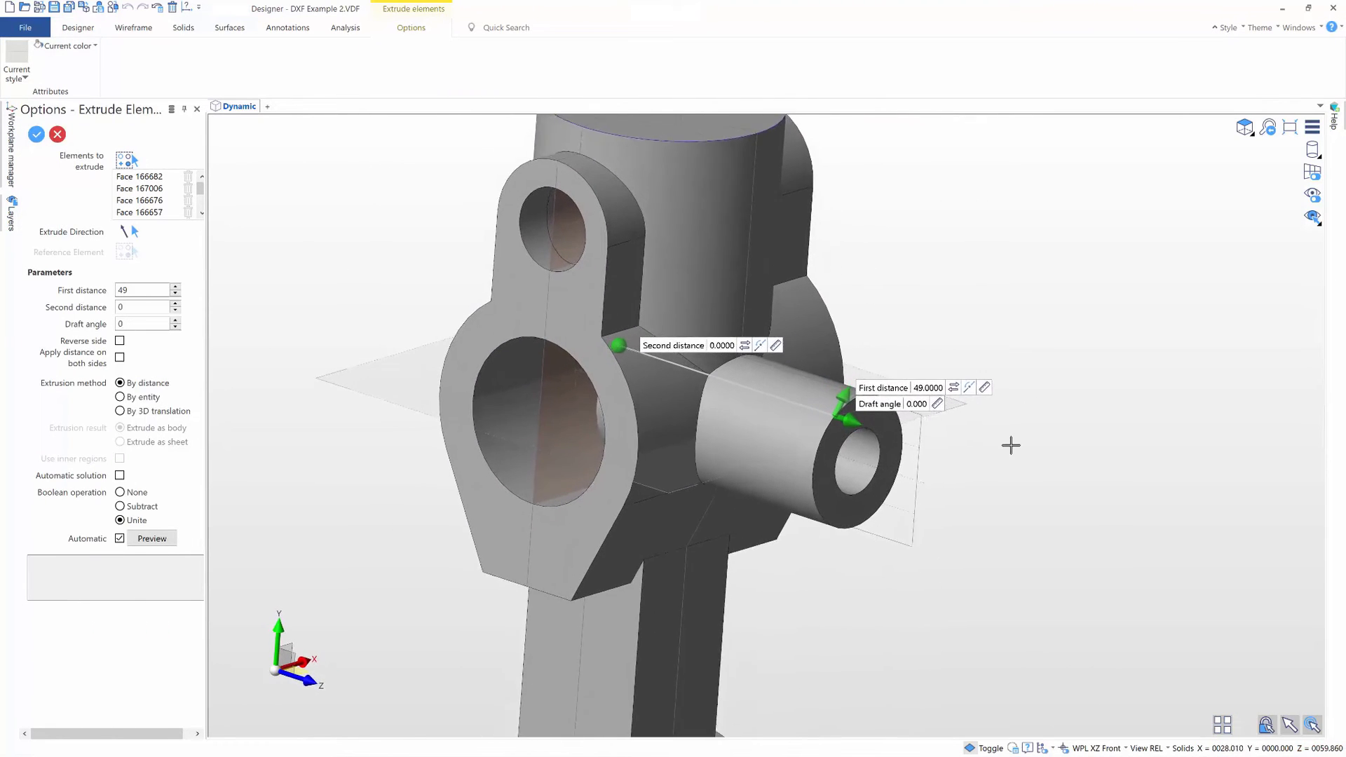
- Set the boss extrusion's first distance to 62.5, adjust its second distance to start outside the bore, and unite it with the body
{"action": "left_click_drag", "start_coordinate": [835, 396], "coordinate": [913, 410]}
{"action": "middle_click_drag", "start_coordinate": [999, 506], "coordinate": [967, 481]}
{"action": "scroll", "coordinate": [983, 511], "scroll_direction": "down", "scroll_amount": 4}
{"action": "scroll", "coordinate": [982, 511], "scroll_direction": "up", "scroll_amount": 3}
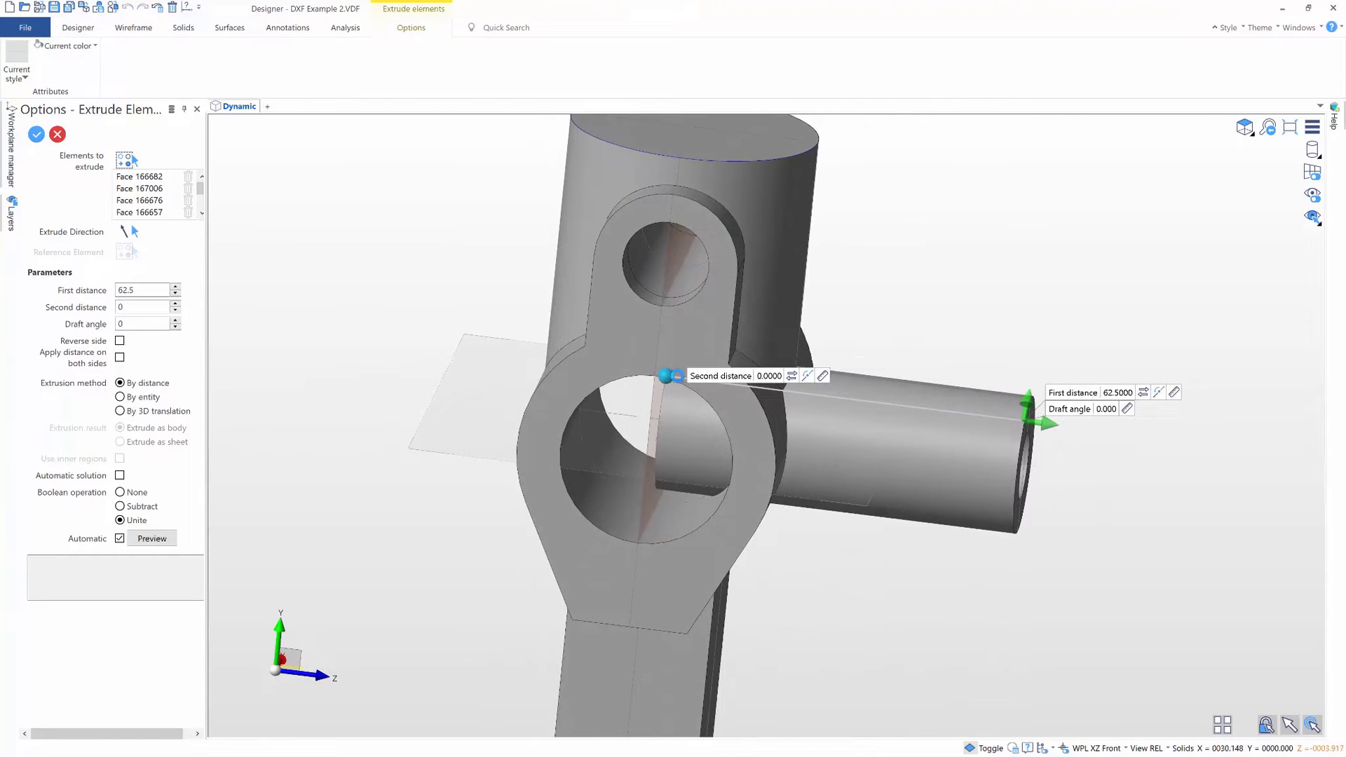
{"action": "left_click_drag", "start_coordinate": [659, 377], "coordinate": [760, 424]}
{"action": "middle_click_drag", "start_coordinate": [762, 424], "coordinate": [770, 420]}
{"action": "right_click", "coordinate": [771, 420]}
{"action": "scroll", "coordinate": [771, 420], "scroll_direction": "down", "scroll_amount": 2}
{"action": "scroll", "coordinate": [771, 420], "scroll_direction": "down", "scroll_amount": 1}
{"action": "right_click", "coordinate": [772, 420]}
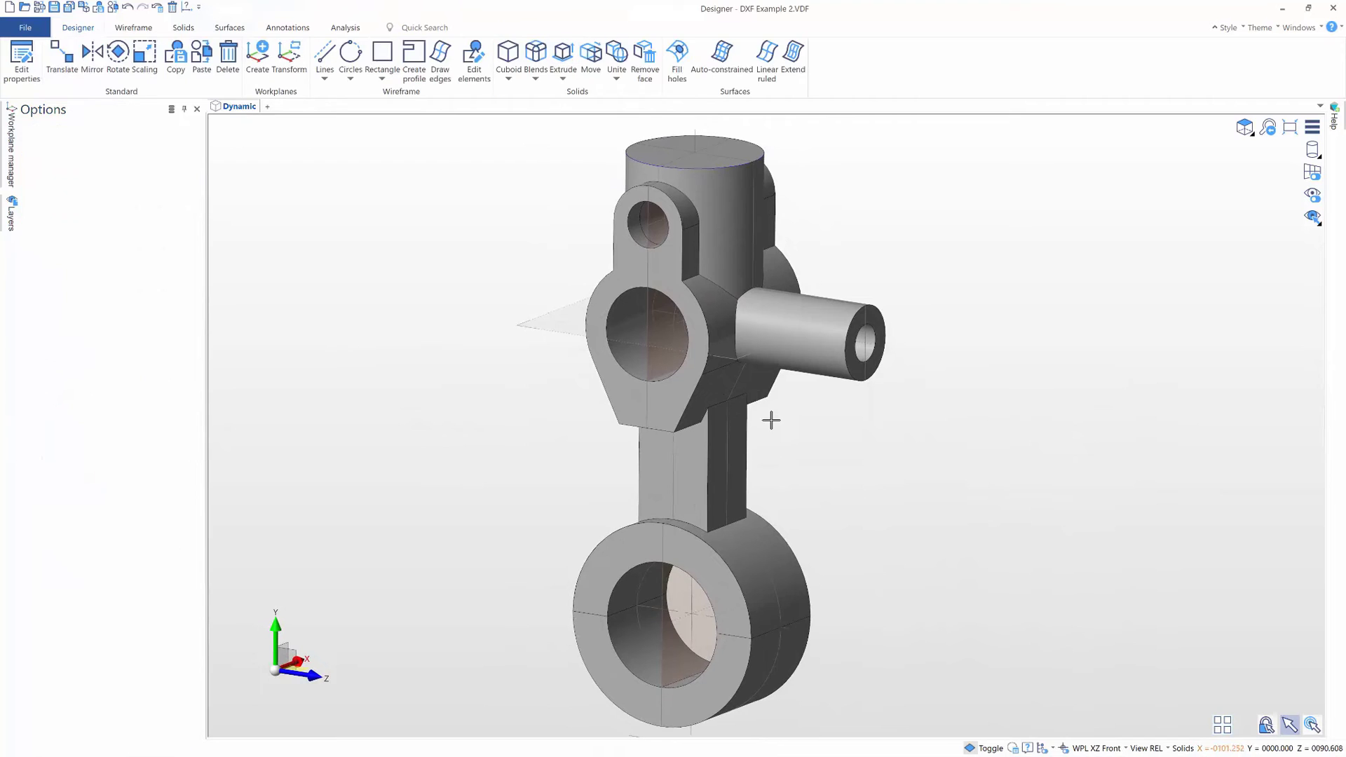
- Expand the Solids layer, hide its wireframe, and hide the Views layer
{"action": "scroll", "coordinate": [770, 421], "scroll_direction": "down", "scroll_amount": 1}
{"action": "left_click", "coordinate": [12, 229]}
{"action": "left_click", "coordinate": [51, 129]}
{"action": "left_click", "coordinate": [43, 194]}
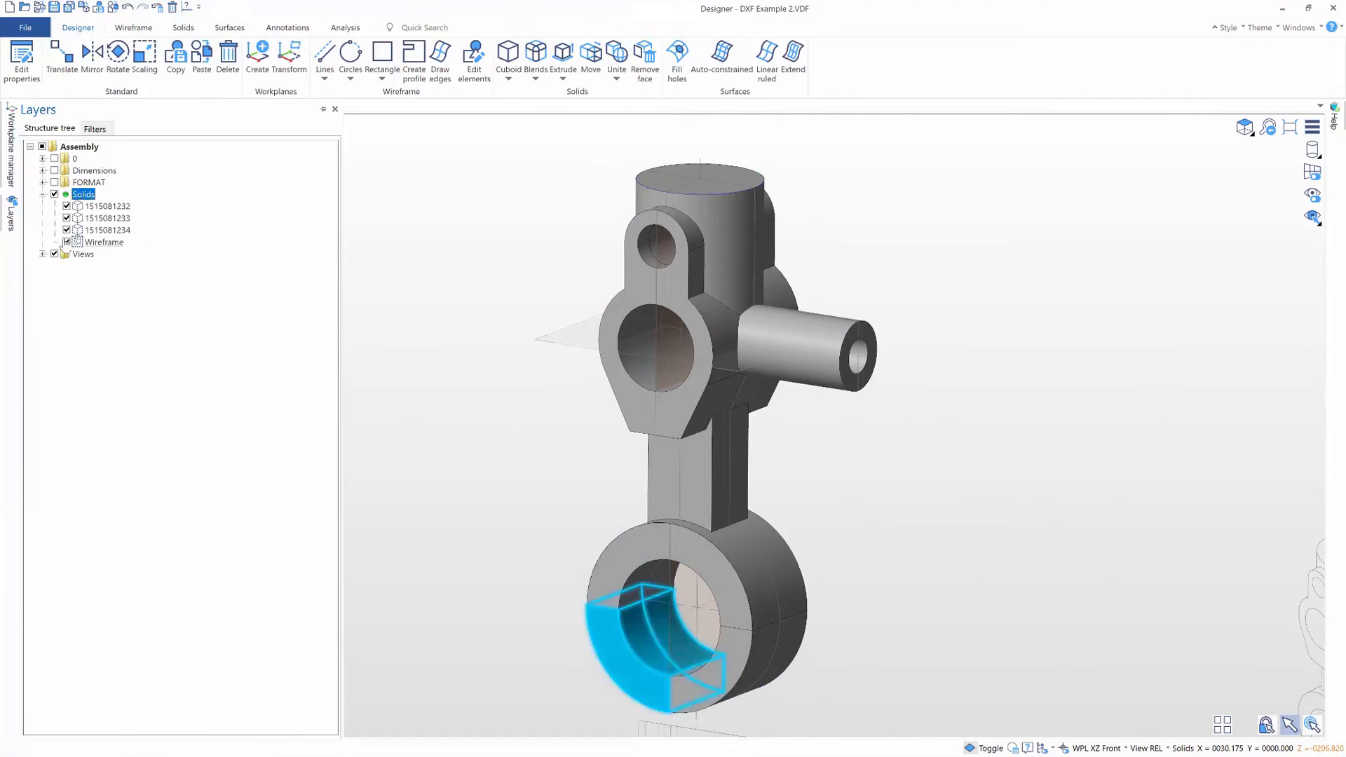
{"action": "left_click", "coordinate": [67, 241]}
{"action": "left_click", "coordinate": [55, 253]}
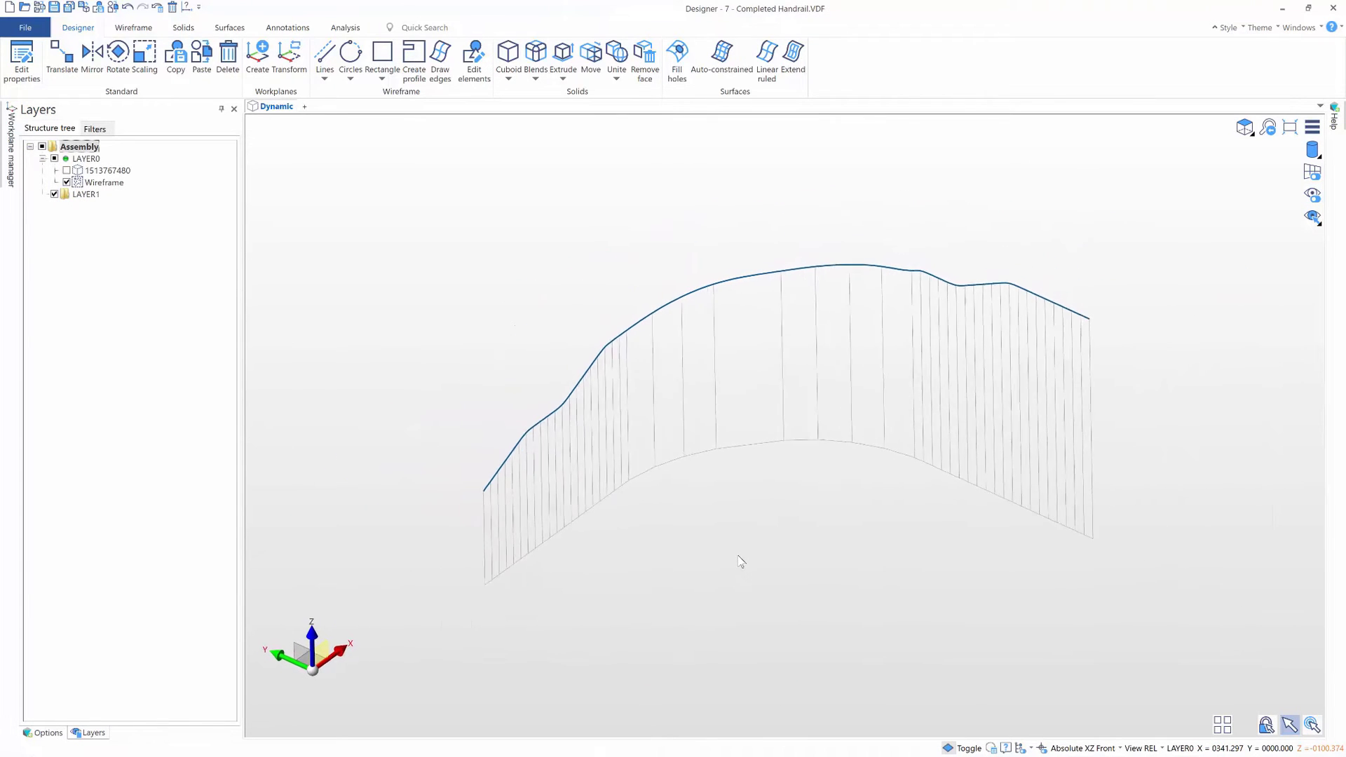
- Switch the handrail model to the top view and draw a horizontal slot profile placed by its centre
{"action": "left_click", "coordinate": [1251, 131]}
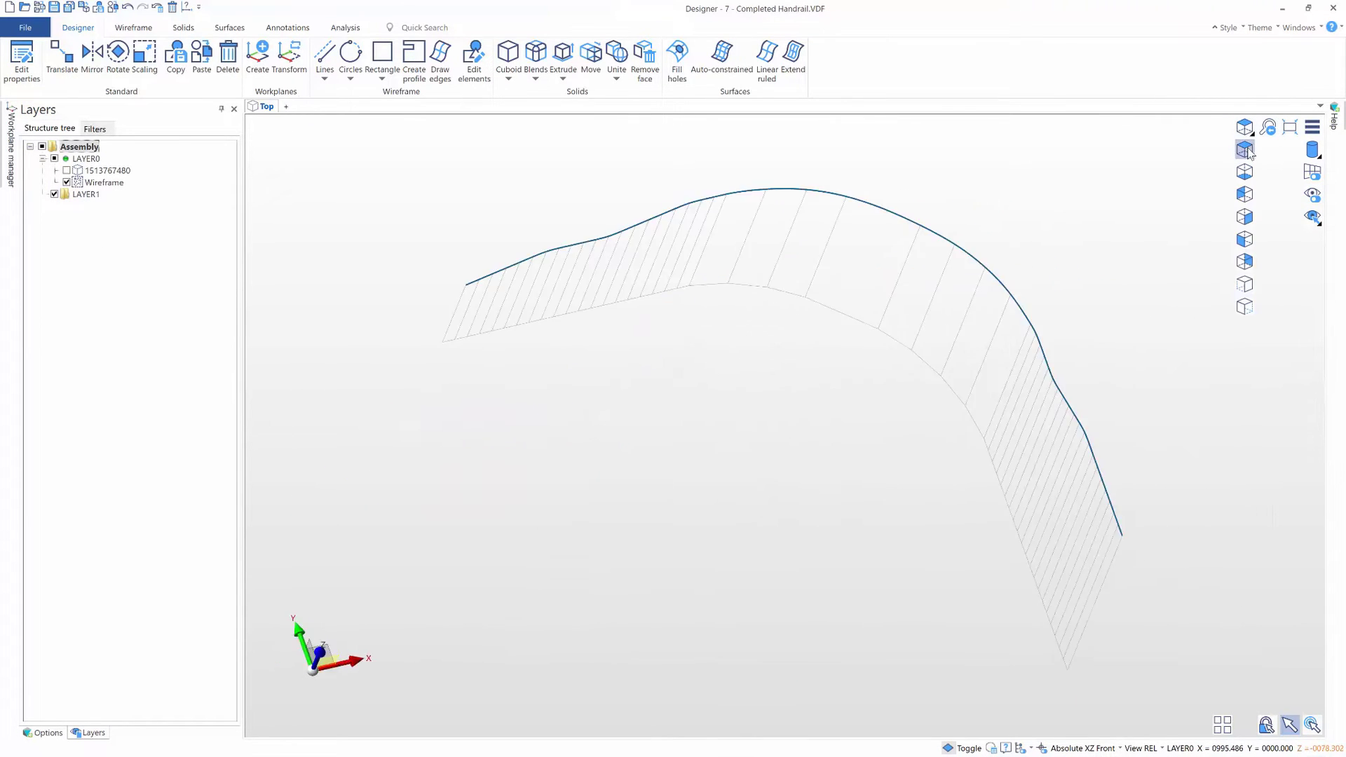
{"action": "left_click", "coordinate": [145, 31]}
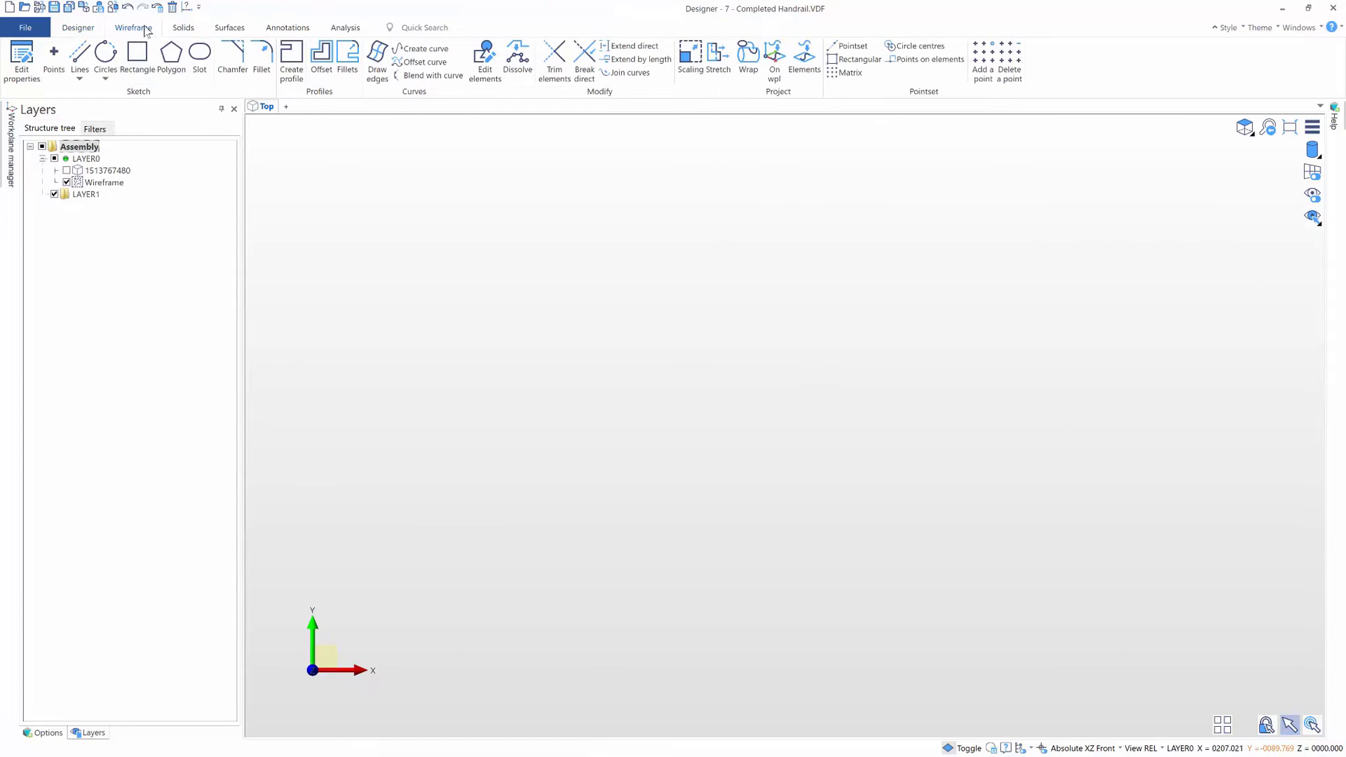
{"action": "left_click", "coordinate": [201, 59]}
{"action": "left_click", "coordinate": [648, 377]}
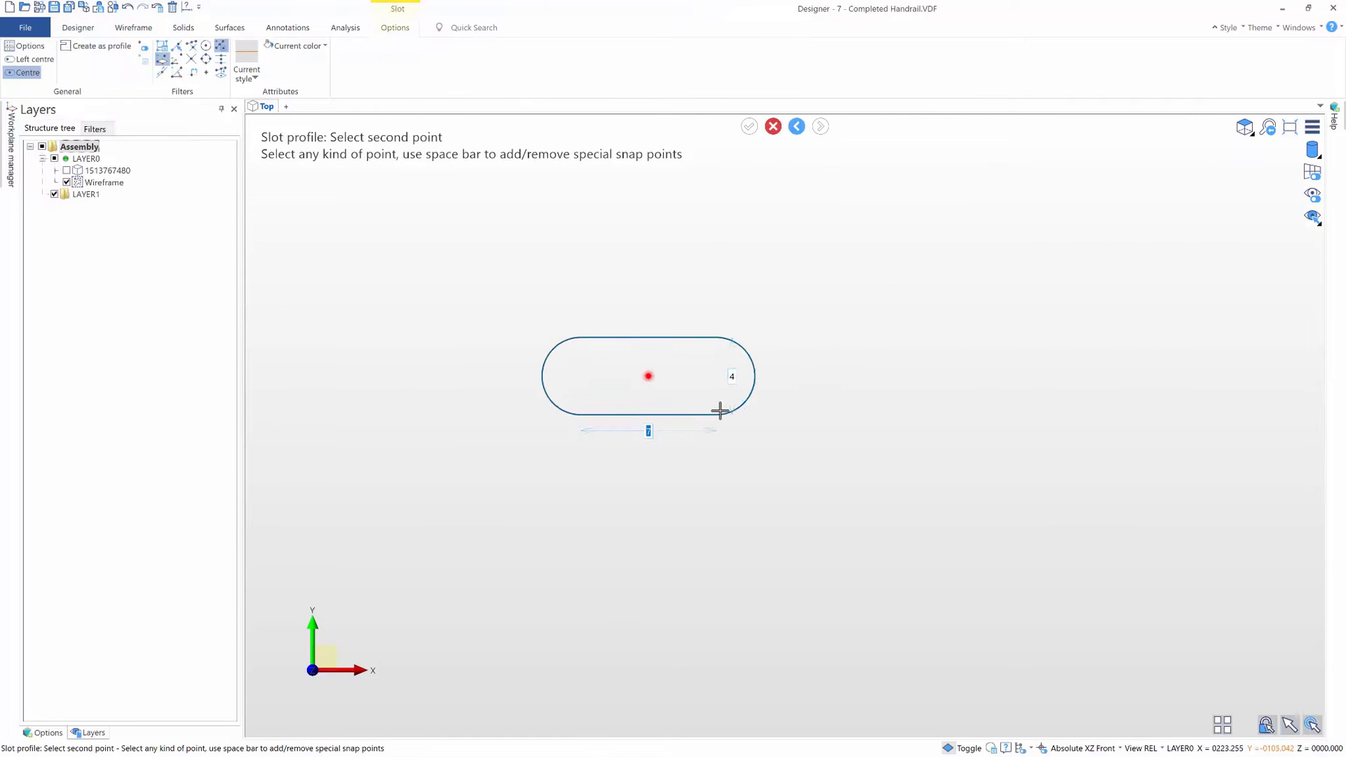
{"action": "left_click", "coordinate": [720, 410]}
{"action": "left_click", "coordinate": [720, 410]}
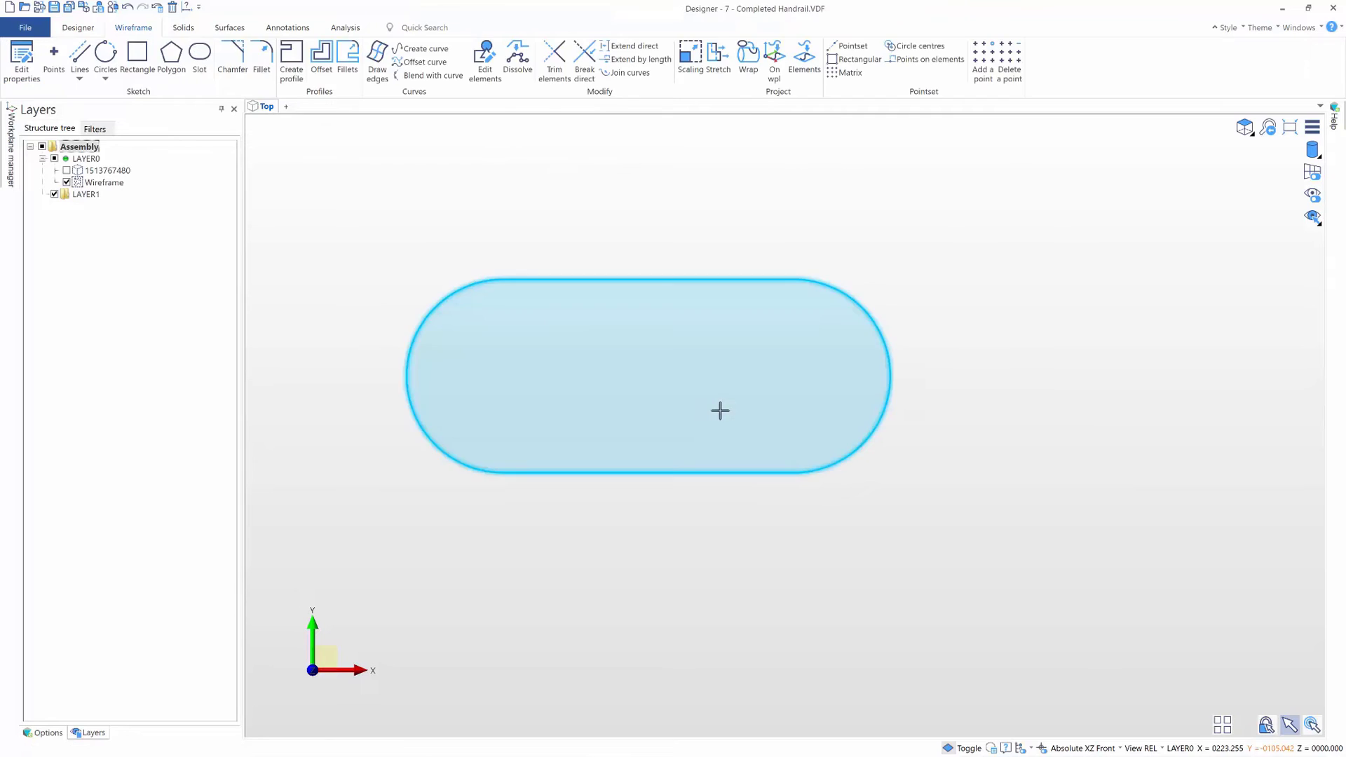
- Draw a thin rectangle centred on the midpoint of the slot's upper edge, as wide as its straight section
{"action": "left_click", "coordinate": [137, 53]}
{"action": "left_click", "coordinate": [647, 279]}
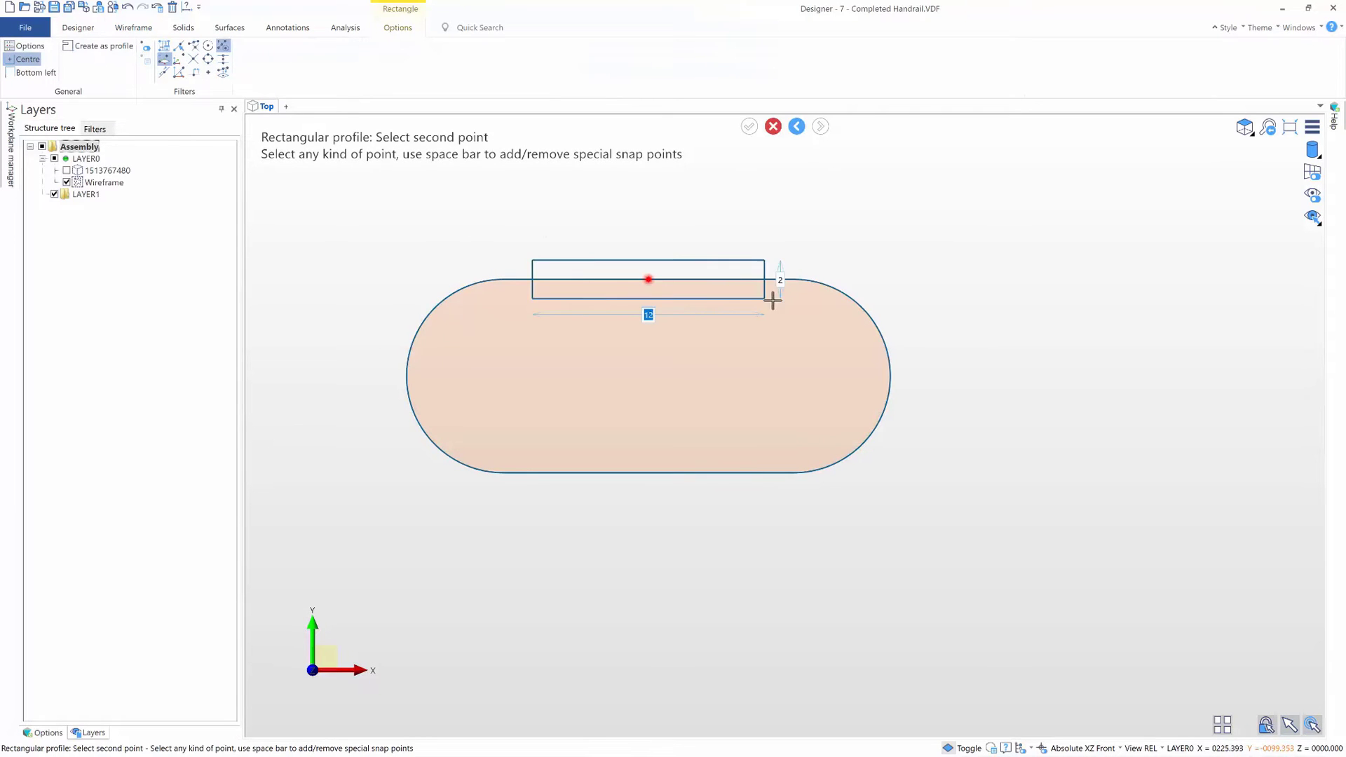
{"action": "key", "text": "Return"}
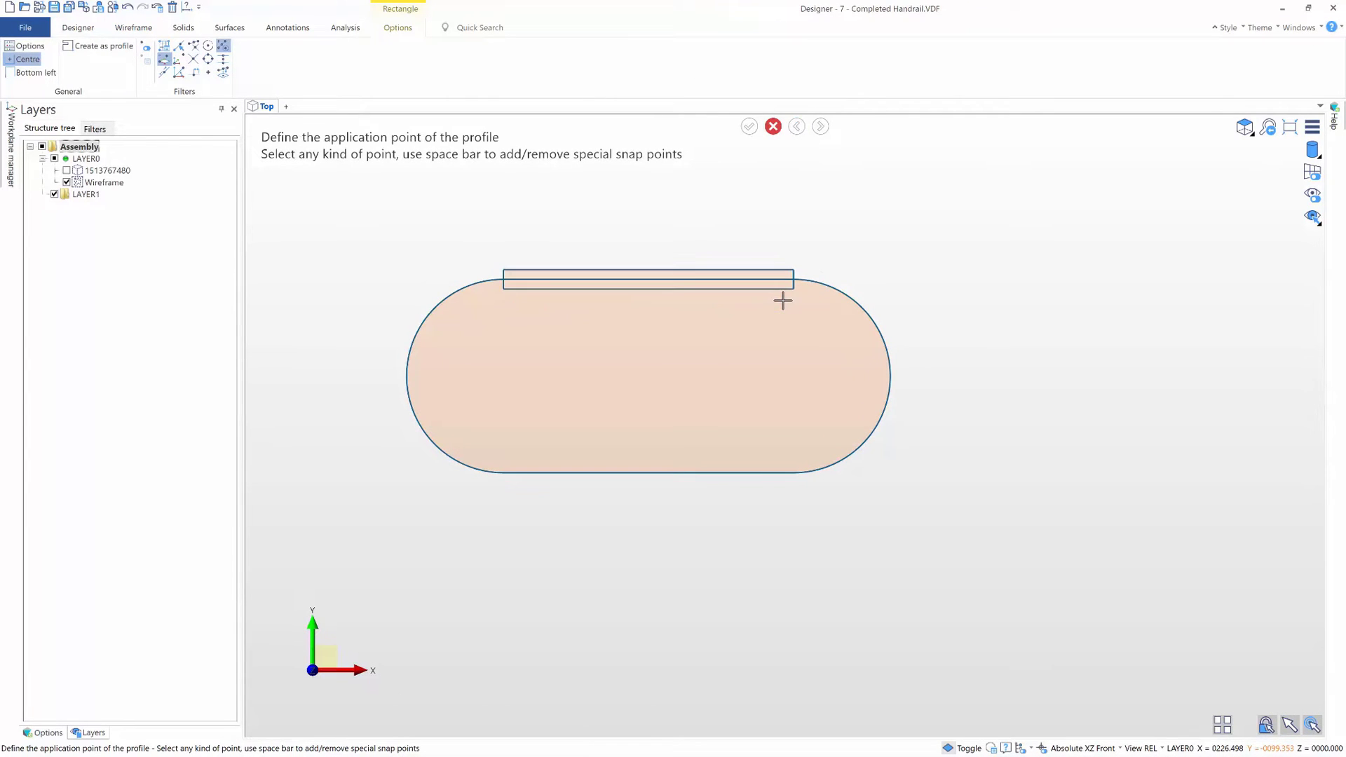
- Draw two corner-based rectangular feet below the slot, each running outward from an end of the lower straight edge
{"action": "left_click", "coordinate": [502, 473]}
{"action": "left_click", "coordinate": [35, 72]}
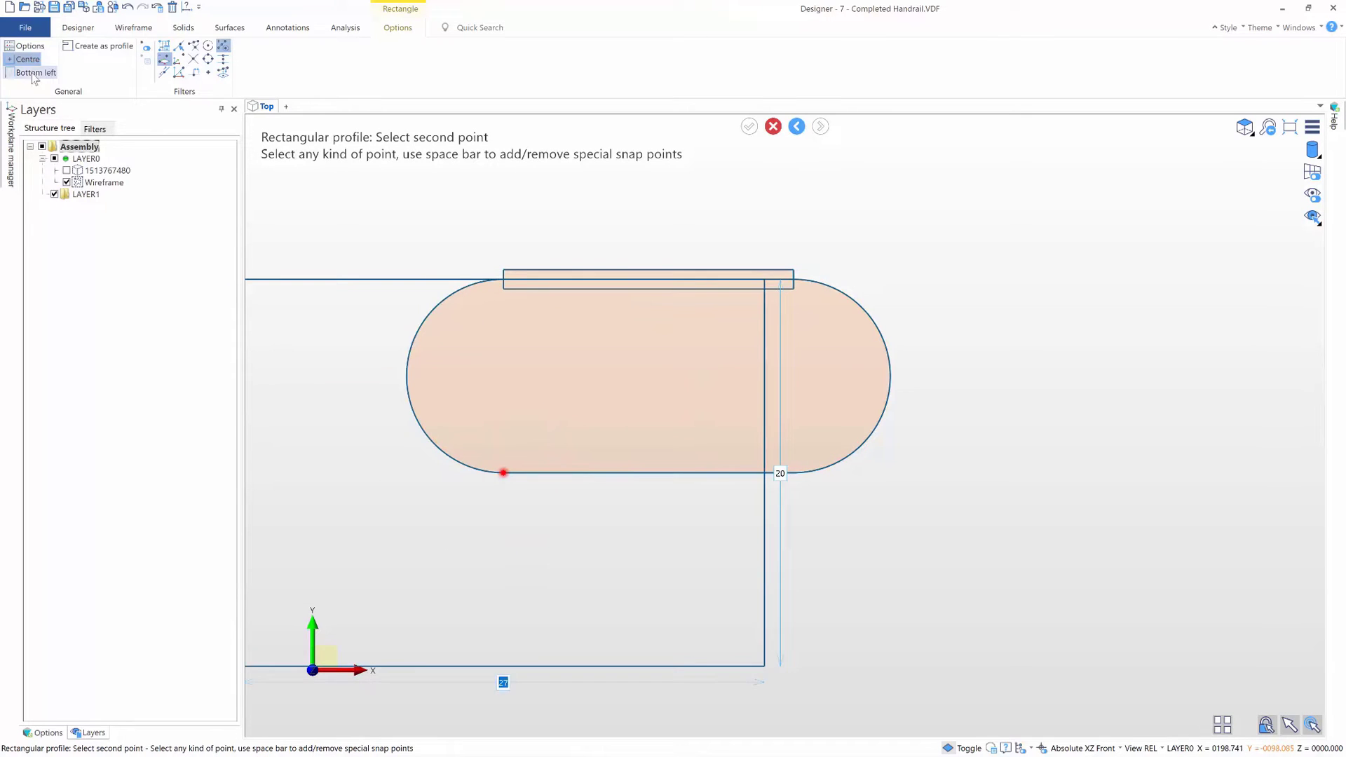
{"action": "left_click", "coordinate": [404, 532]}
{"action": "left_click", "coordinate": [801, 474]}
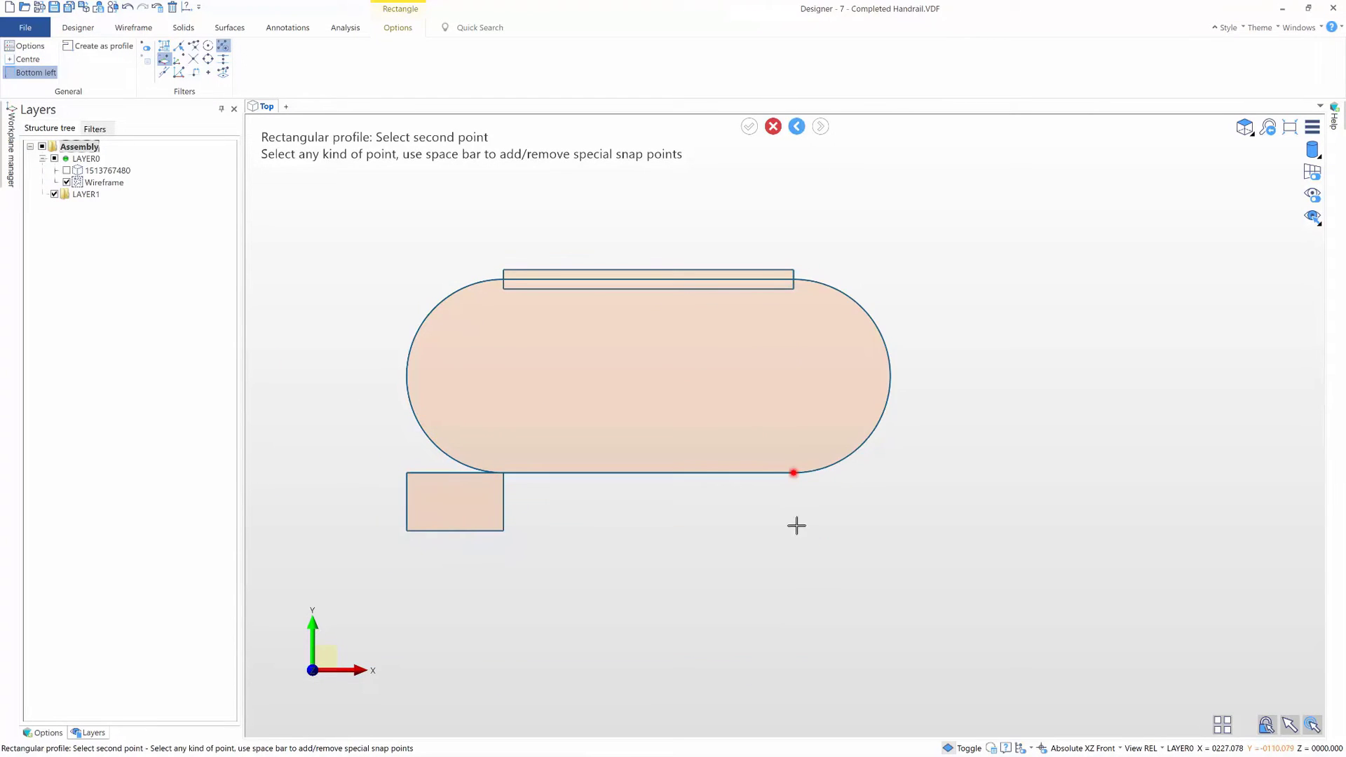
{"action": "left_click", "coordinate": [886, 530]}
{"action": "key", "text": "Escape"}
- Remove the overlapping edges between the slot and the upper rectangle with Break direct
{"action": "left_click", "coordinate": [555, 56]}
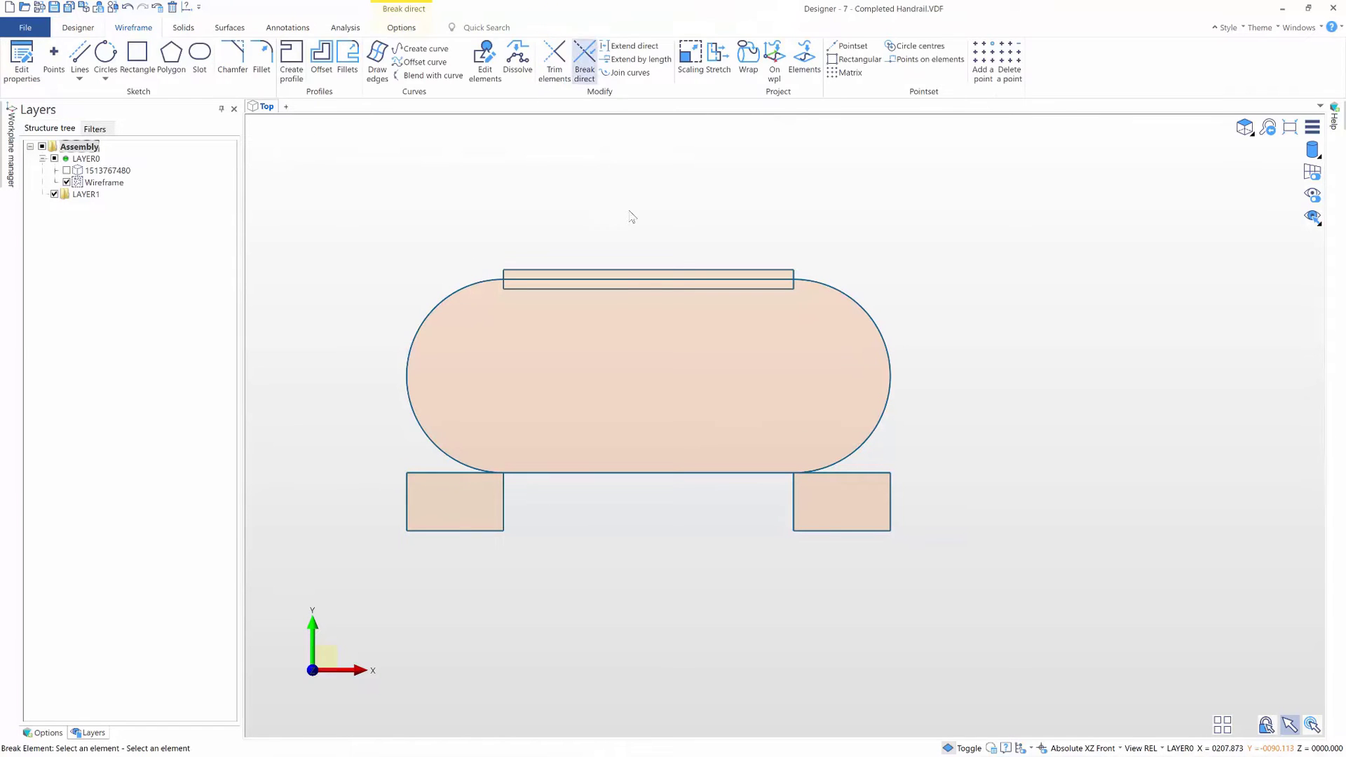
{"action": "left_click", "coordinate": [796, 289]}
{"action": "key", "text": "Escape"}
- Fillet the corners where the slot's two end arcs meet the upper edges of the rectangular feet
{"action": "left_click", "coordinate": [263, 61]}
{"action": "left_click", "coordinate": [454, 458]}
{"action": "left_click", "coordinate": [443, 472]}
{"action": "key", "text": "Return"}
{"action": "left_click", "coordinate": [848, 451]}
{"action": "left_click", "coordinate": [850, 473]}
{"action": "key", "text": "Return"}
{"action": "key", "text": "Escape"}
- Edit the properties of the handrail profile so its outline is coloured black
{"action": "left_click", "coordinate": [17, 60]}
{"action": "left_click", "coordinate": [649, 473]}
{"action": "key", "text": "Escape"}
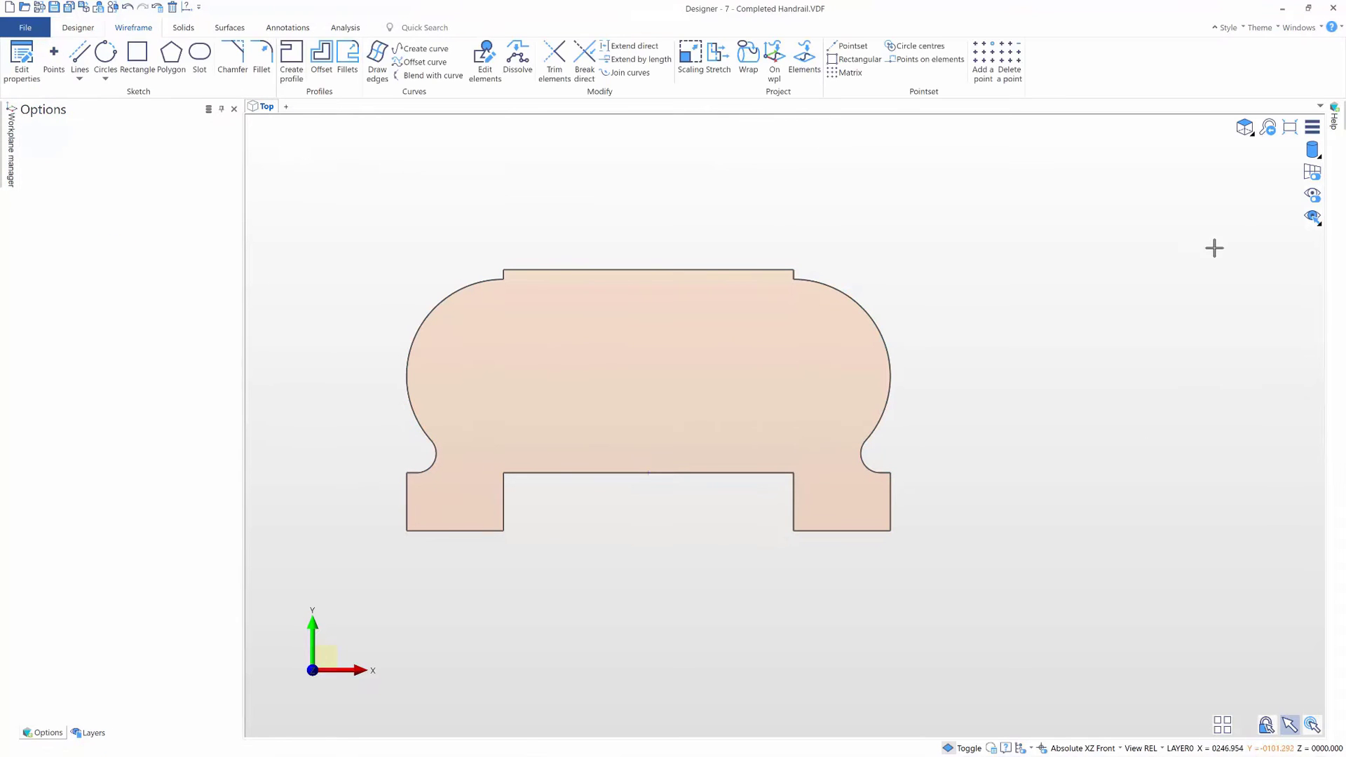
- Sweep the profile along the handrail path with a one-drive, two-shape surface, using the profile and its application point for both shapes
{"action": "left_click", "coordinate": [1243, 307]}
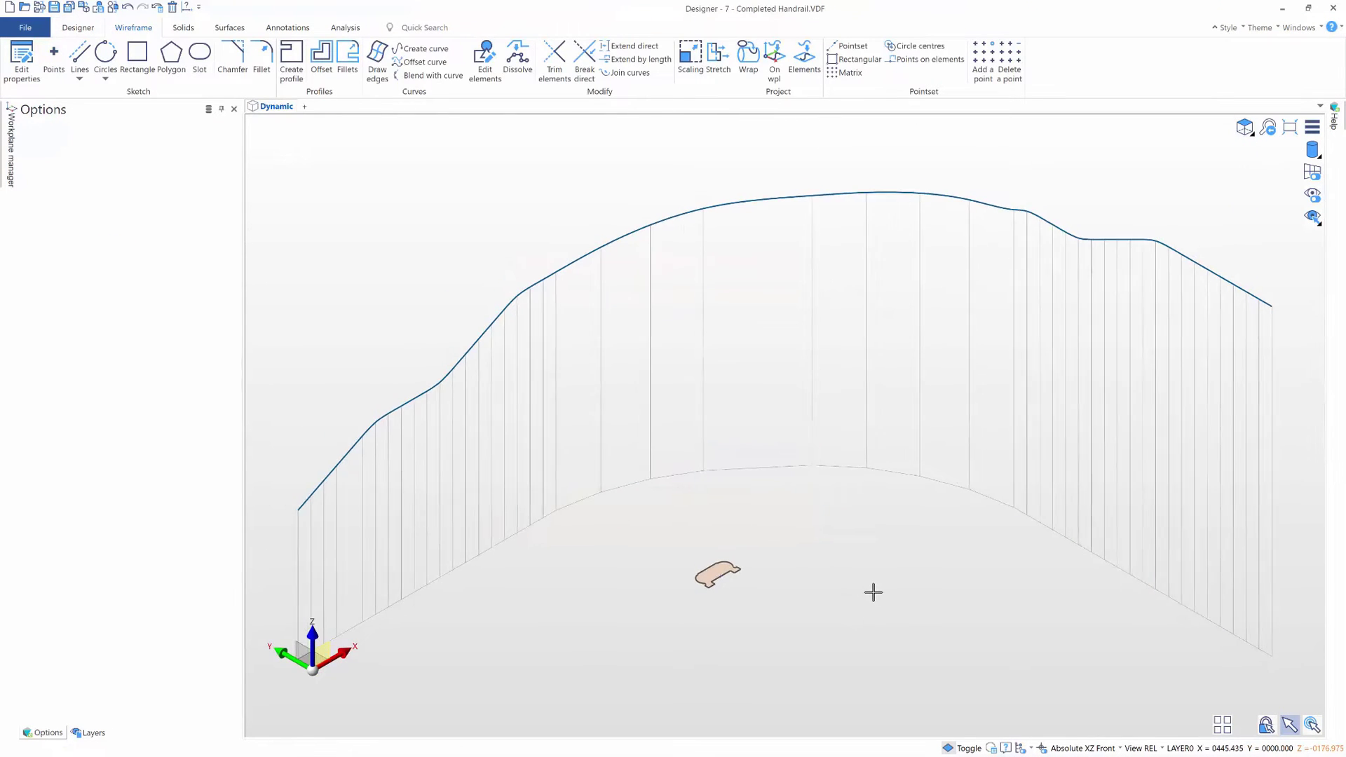
{"action": "left_click", "coordinate": [230, 28]}
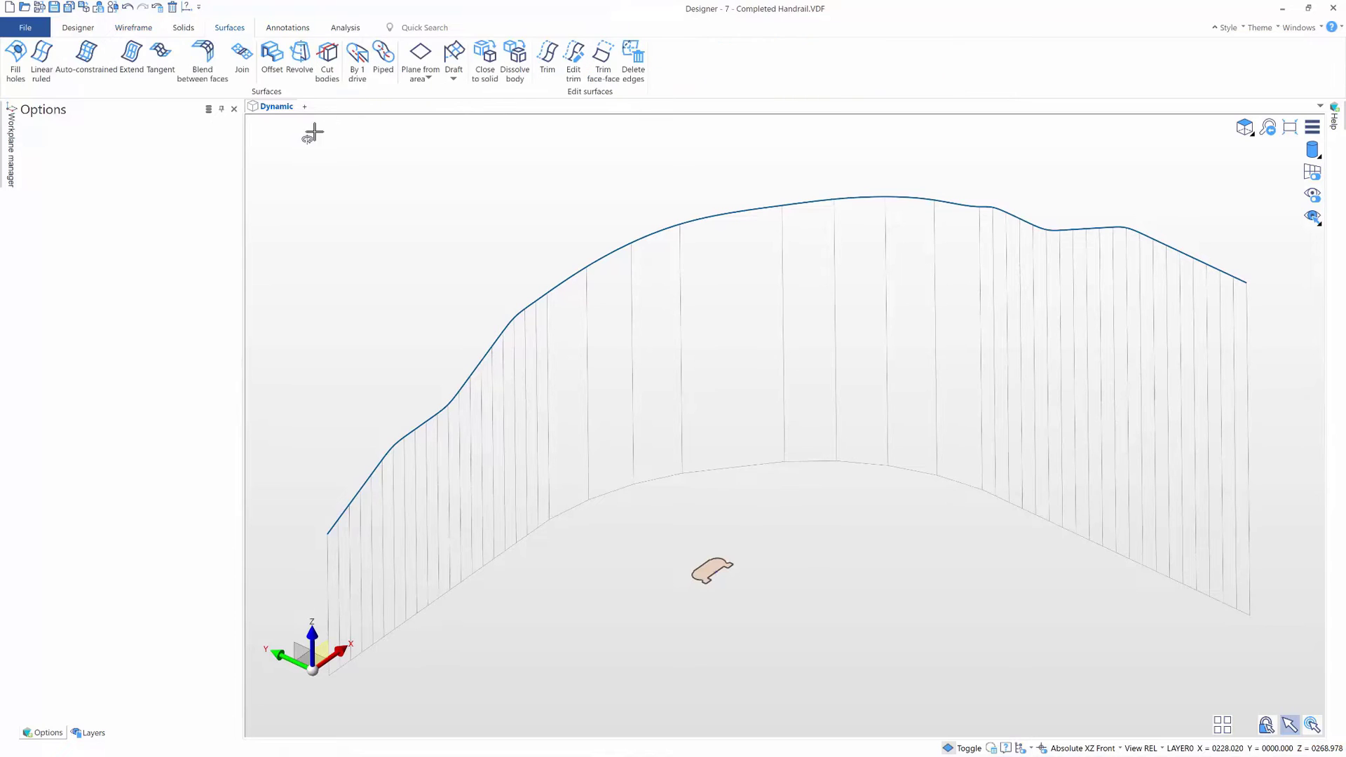
{"action": "left_click", "coordinate": [565, 280]}
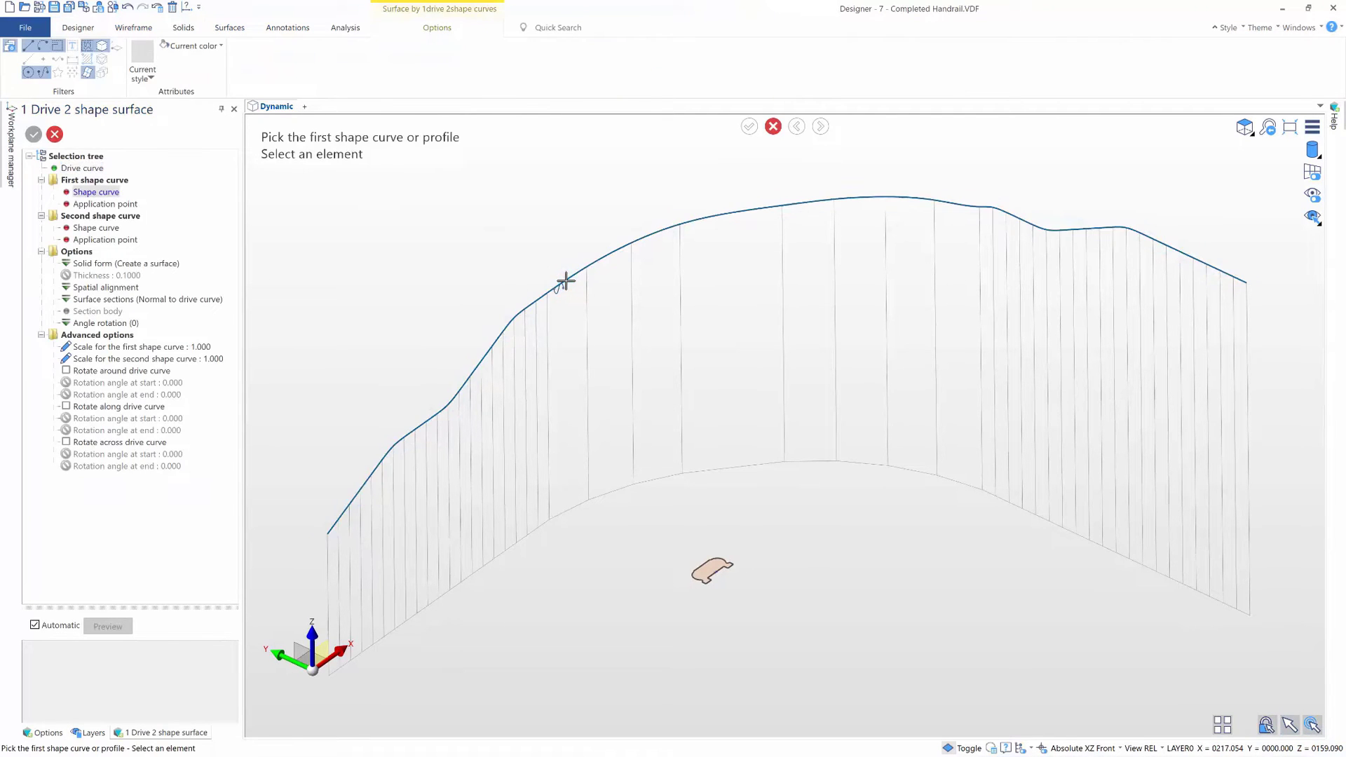
{"action": "left_click", "coordinate": [693, 579]}
{"action": "scroll", "coordinate": [712, 576], "scroll_direction": "up", "scroll_amount": 3}
{"action": "left_click", "coordinate": [715, 566]}
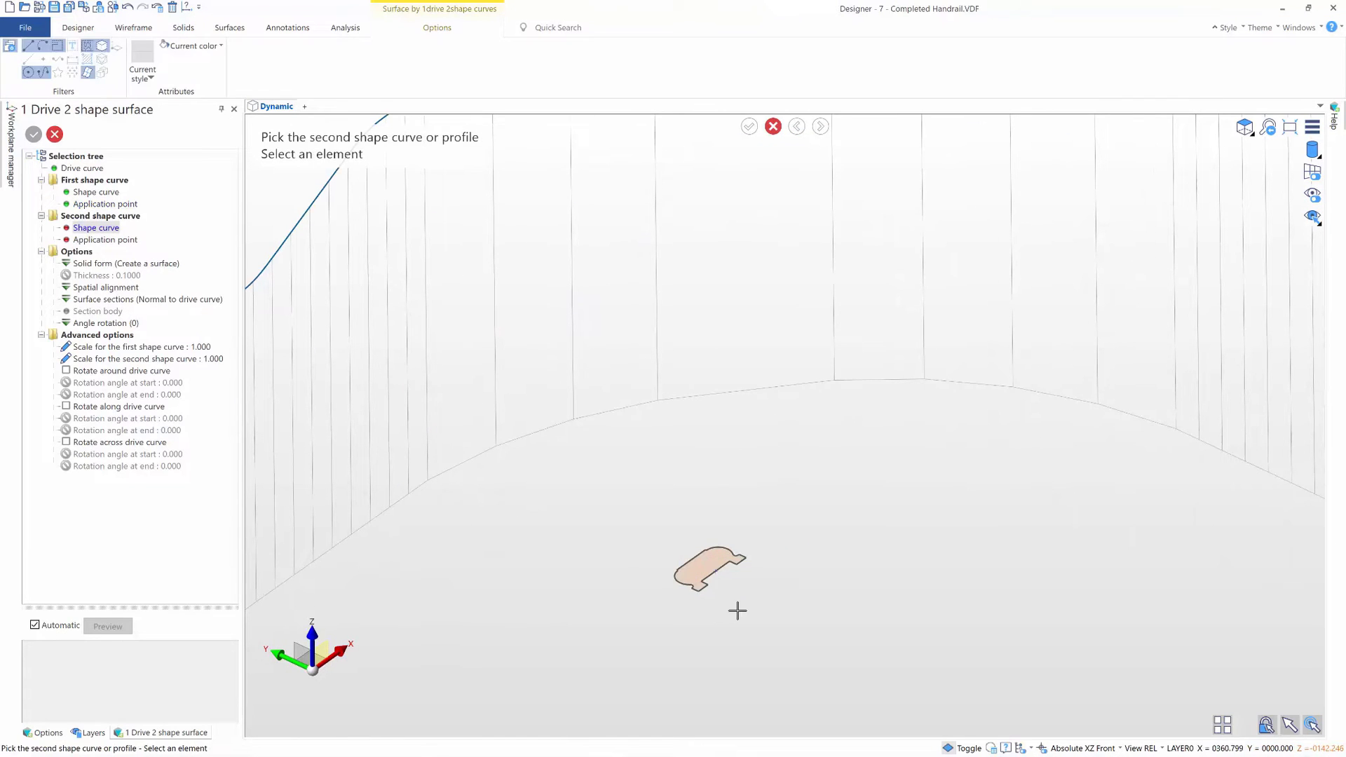
{"action": "left_click", "coordinate": [682, 581]}
{"action": "left_click", "coordinate": [712, 572]}
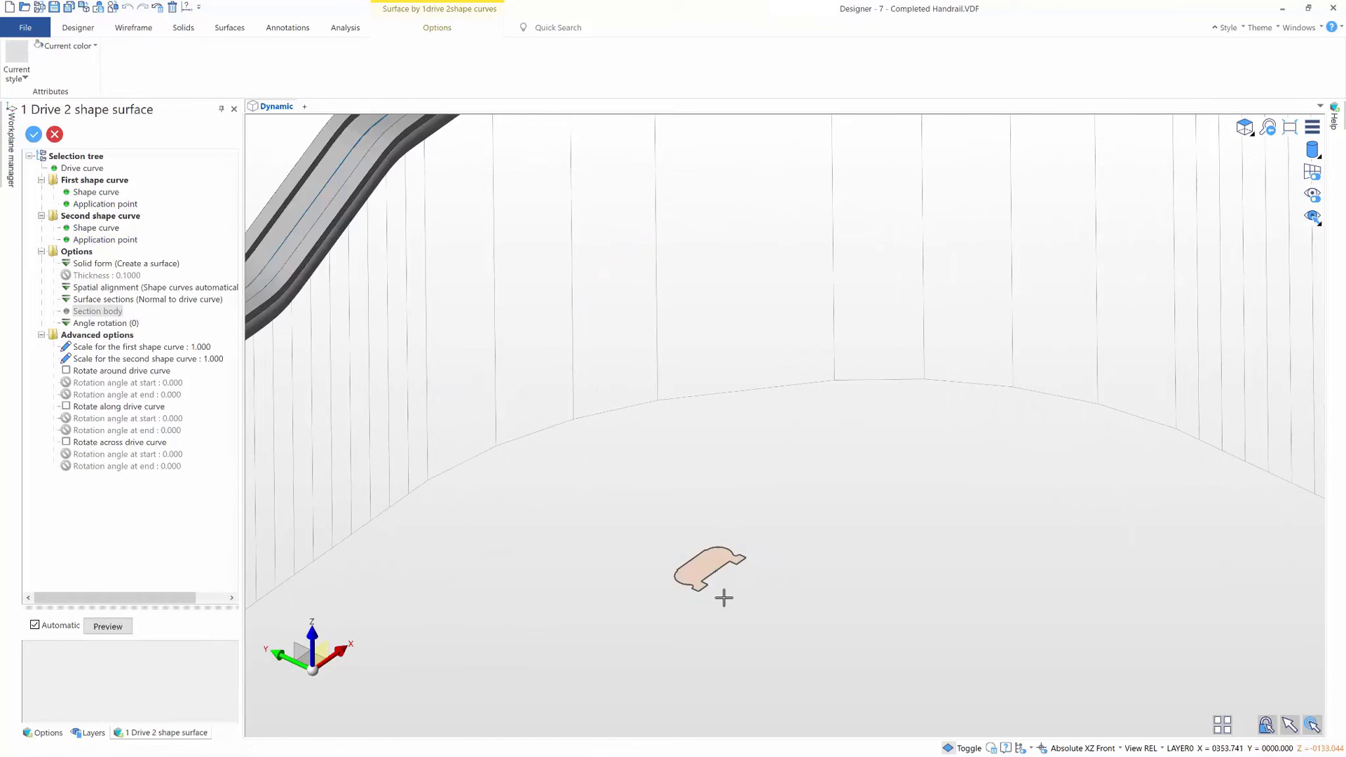
- Set the sweep's angle rotation to 180
{"action": "scroll", "coordinate": [724, 597], "scroll_direction": "down", "scroll_amount": 5}
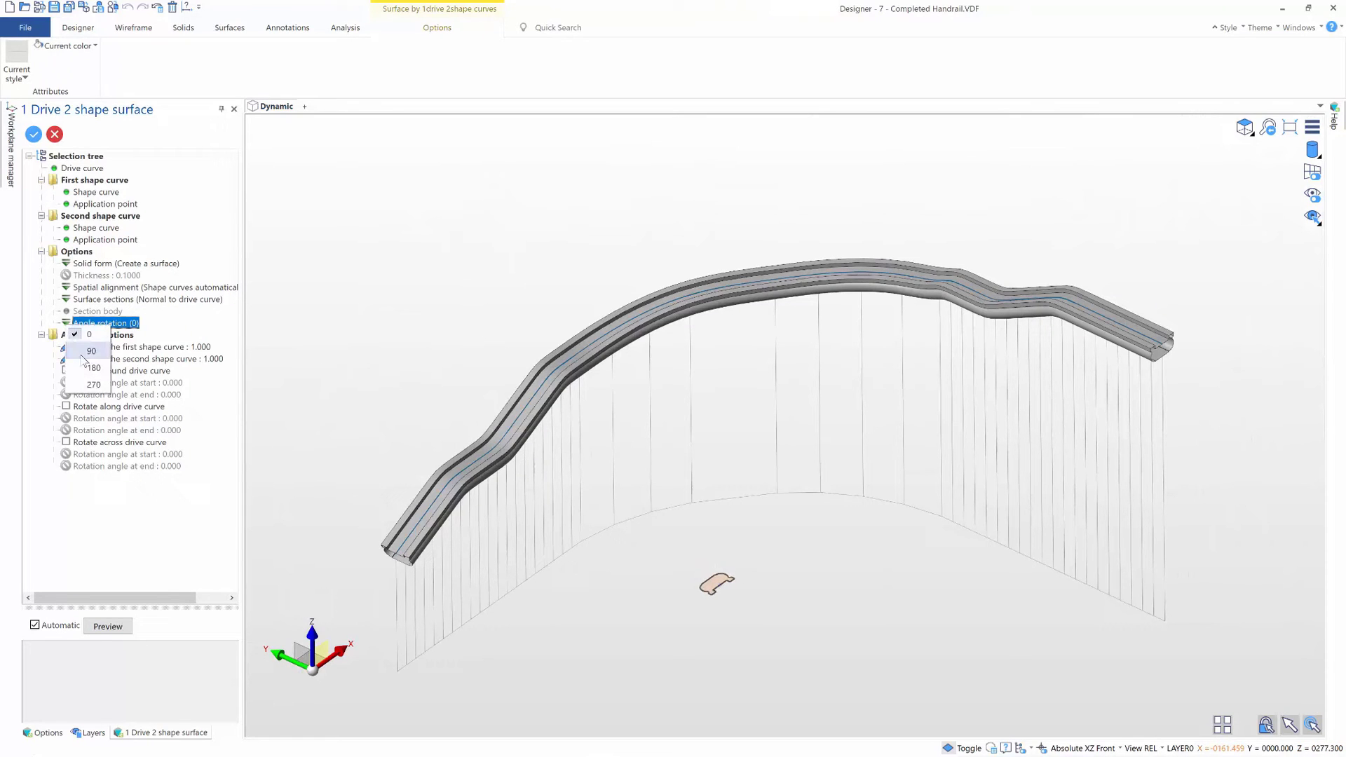
{"action": "left_click", "coordinate": [79, 352]}
{"action": "left_click", "coordinate": [76, 363]}
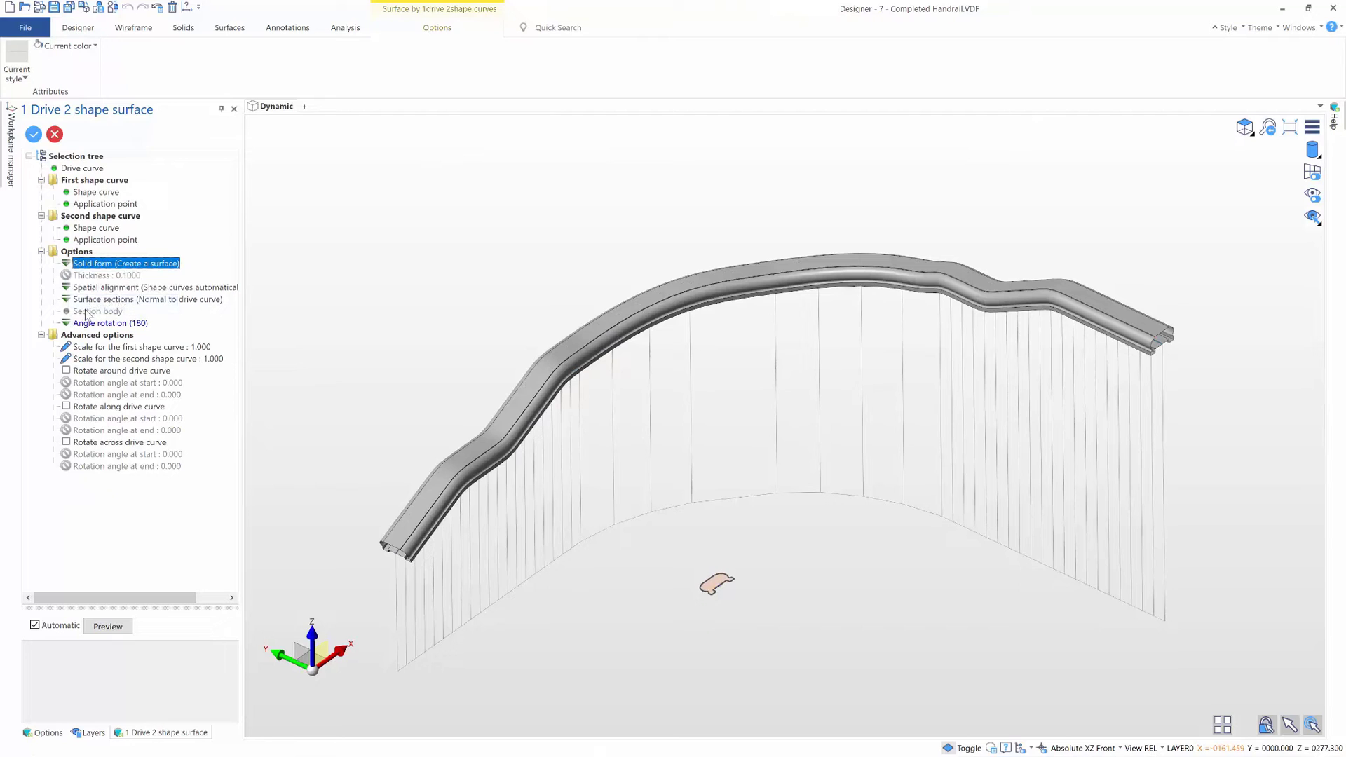
- Create the swept handrail as a closed solid and hide the wireframe in LAYER0
{"action": "left_click", "coordinate": [33, 134]}
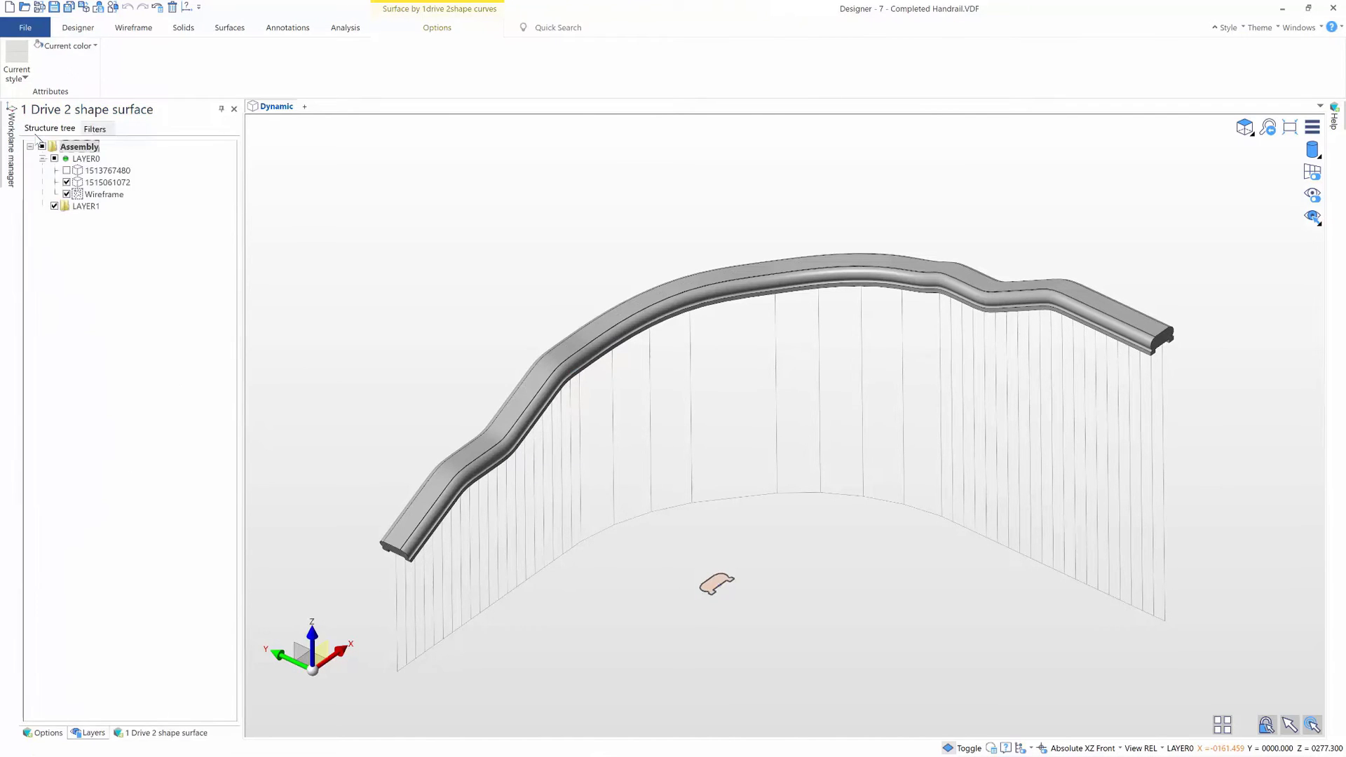
{"action": "left_click", "coordinate": [55, 134]}
{"action": "left_click", "coordinate": [65, 195]}
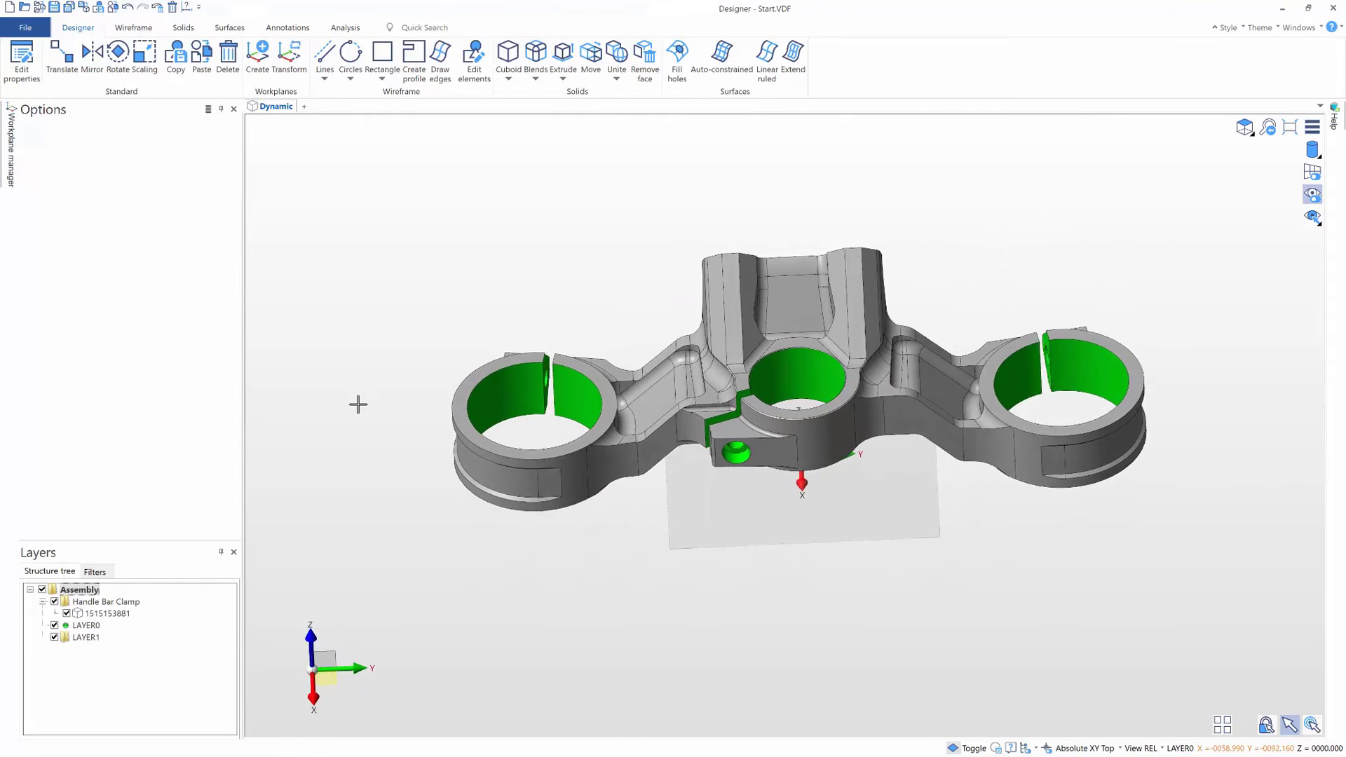
- Create a rectangular cuboid plate 15 high whose base surrounds the handlebar clamp in the Start file
{"action": "left_click", "coordinate": [506, 56]}
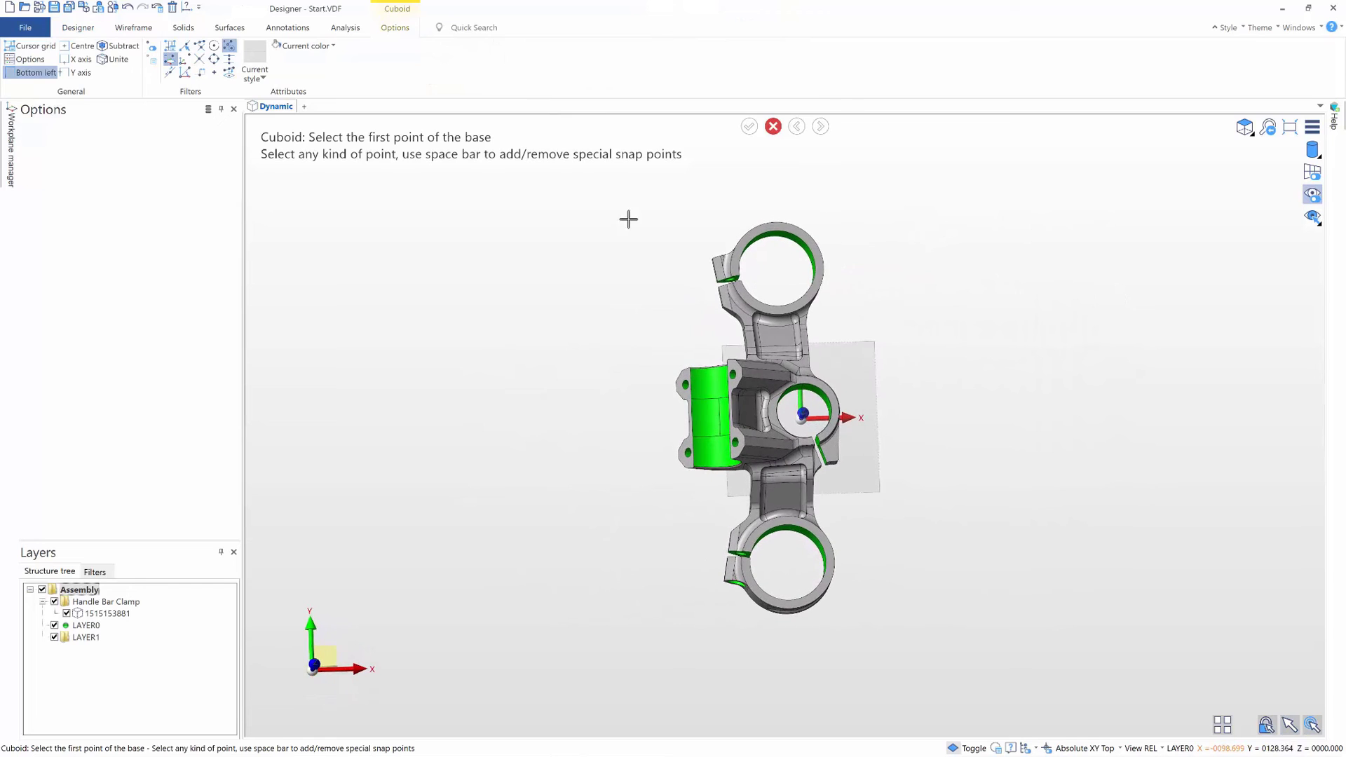
{"action": "left_click", "coordinate": [924, 638]}
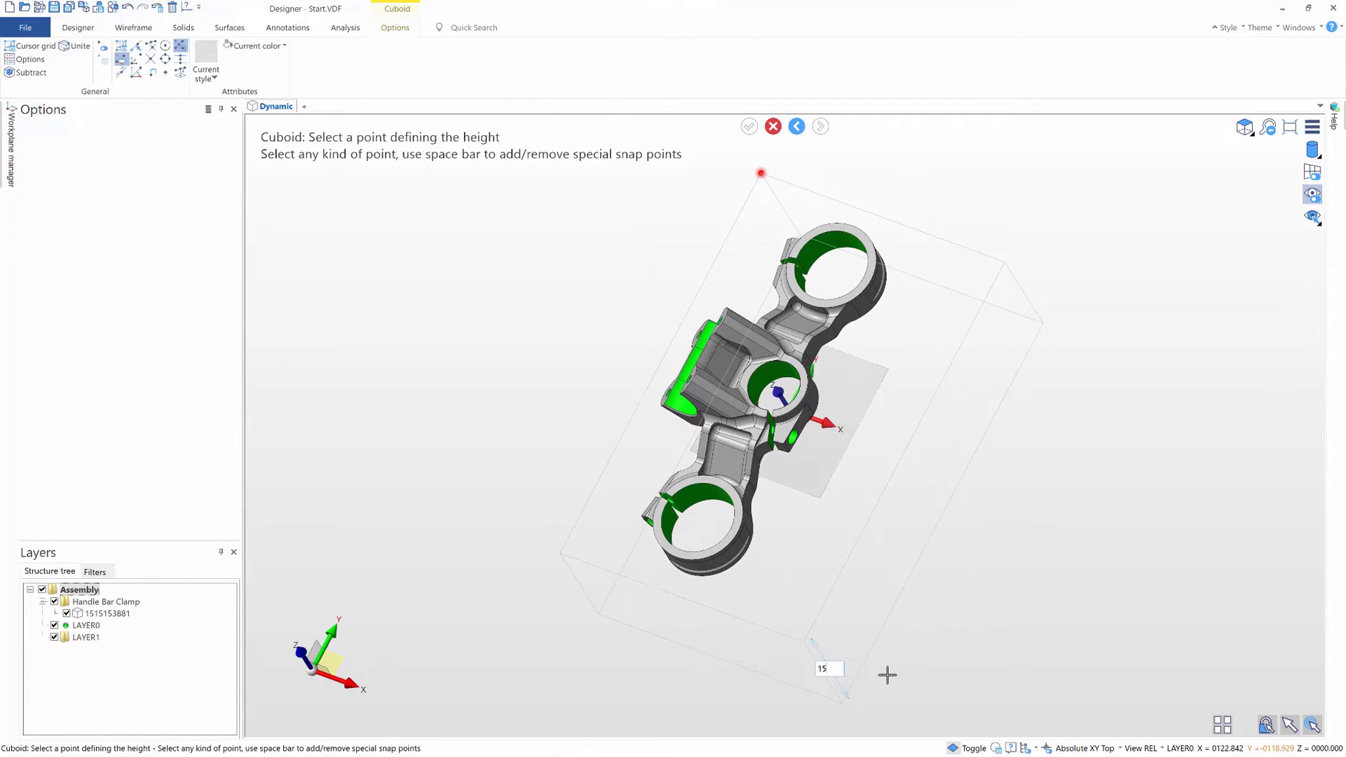
{"action": "left_click", "coordinate": [886, 669]}
{"action": "key", "text": "Escape"}
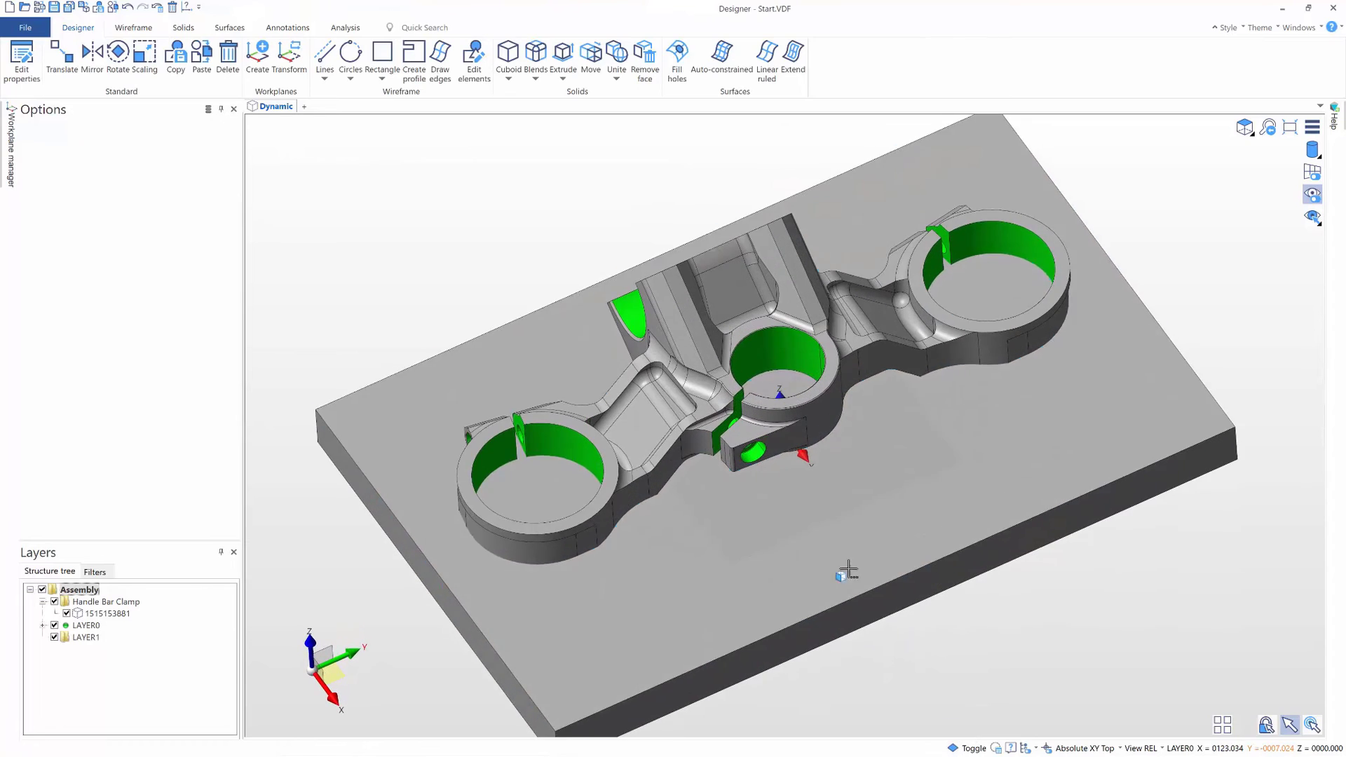
- Colour the cuboid plate orange, R 255, G 133, B 21
{"action": "left_click", "coordinate": [23, 55]}
{"action": "left_click", "coordinate": [405, 390]}
{"action": "left_click", "coordinate": [172, 157]}
{"action": "left_click", "coordinate": [185, 196]}
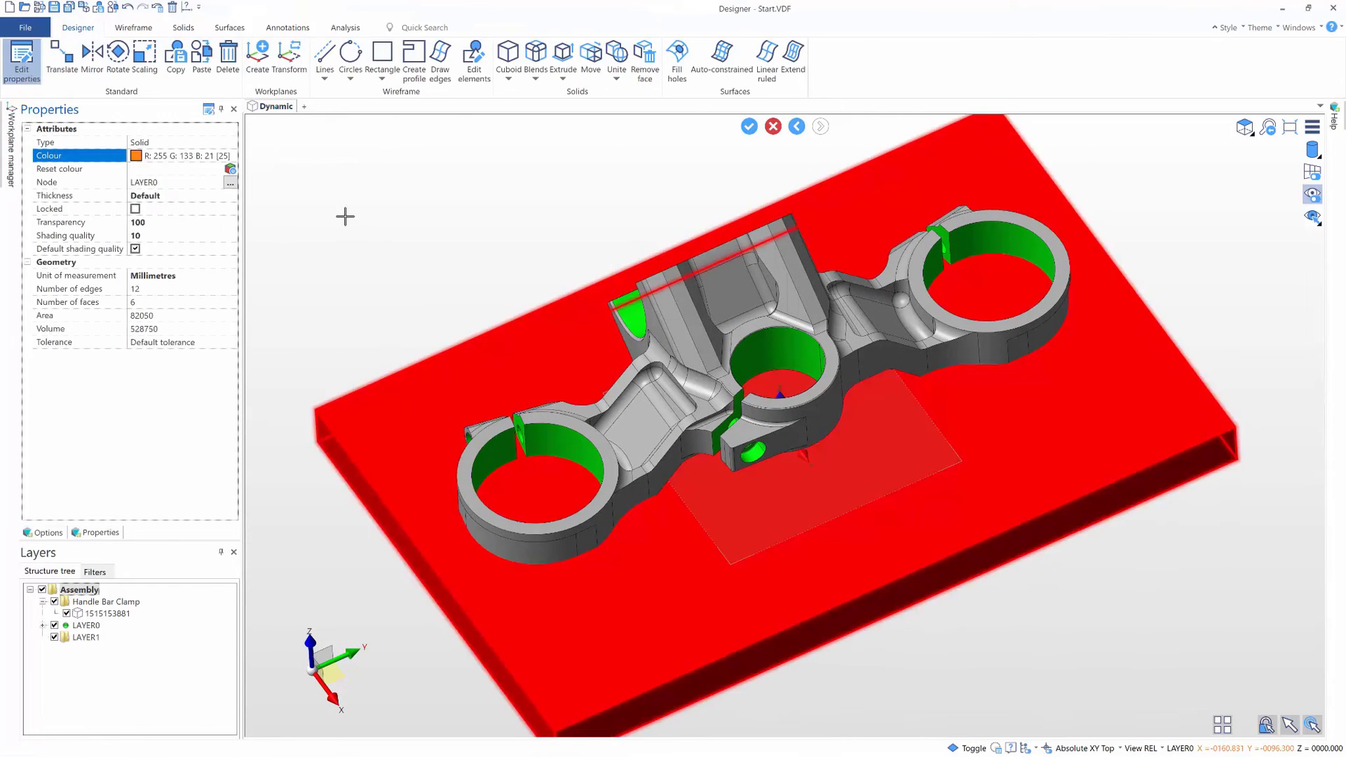
{"action": "right_click", "coordinate": [393, 216]}
{"action": "middle_click_drag", "start_coordinate": [413, 215], "coordinate": [395, 216]}
{"action": "key", "text": "Escape"}
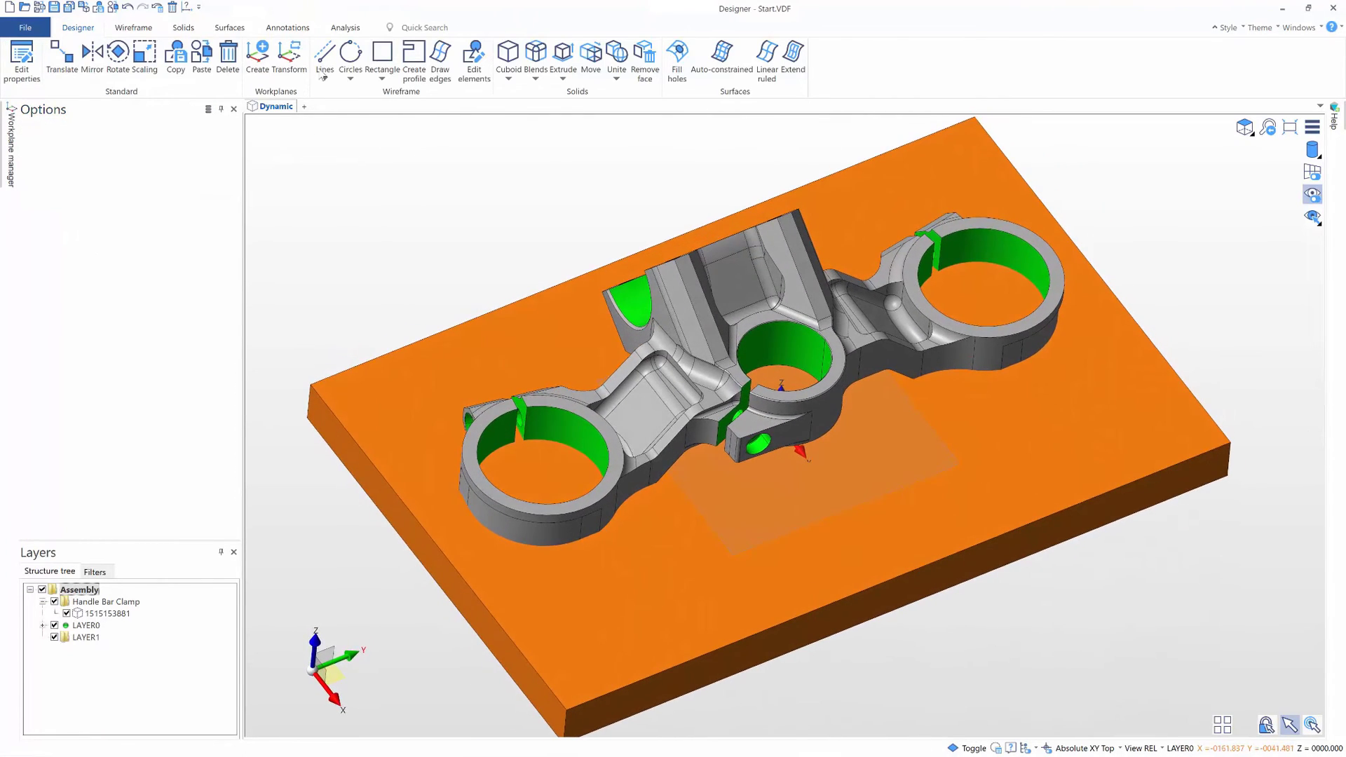
- Cut the clamp's shape into the orange plate with Cavity, and hide the Handle Bar Clamp layer
{"action": "left_click", "coordinate": [184, 28]}
{"action": "left_click", "coordinate": [862, 61]}
{"action": "left_click", "coordinate": [496, 324]}
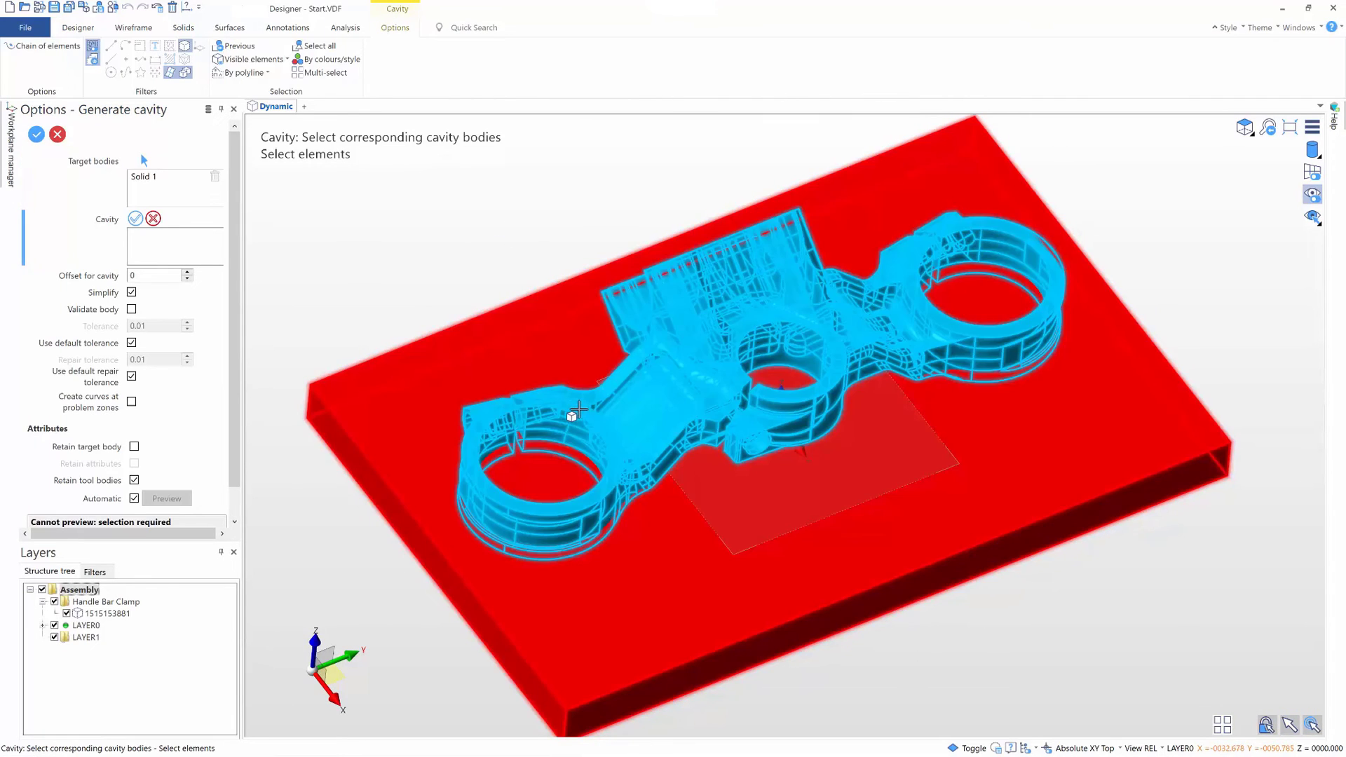
{"action": "left_click", "coordinate": [579, 408]}
{"action": "middle_click_drag", "start_coordinate": [502, 254], "coordinate": [469, 258]}
{"action": "right_click", "coordinate": [469, 258]}
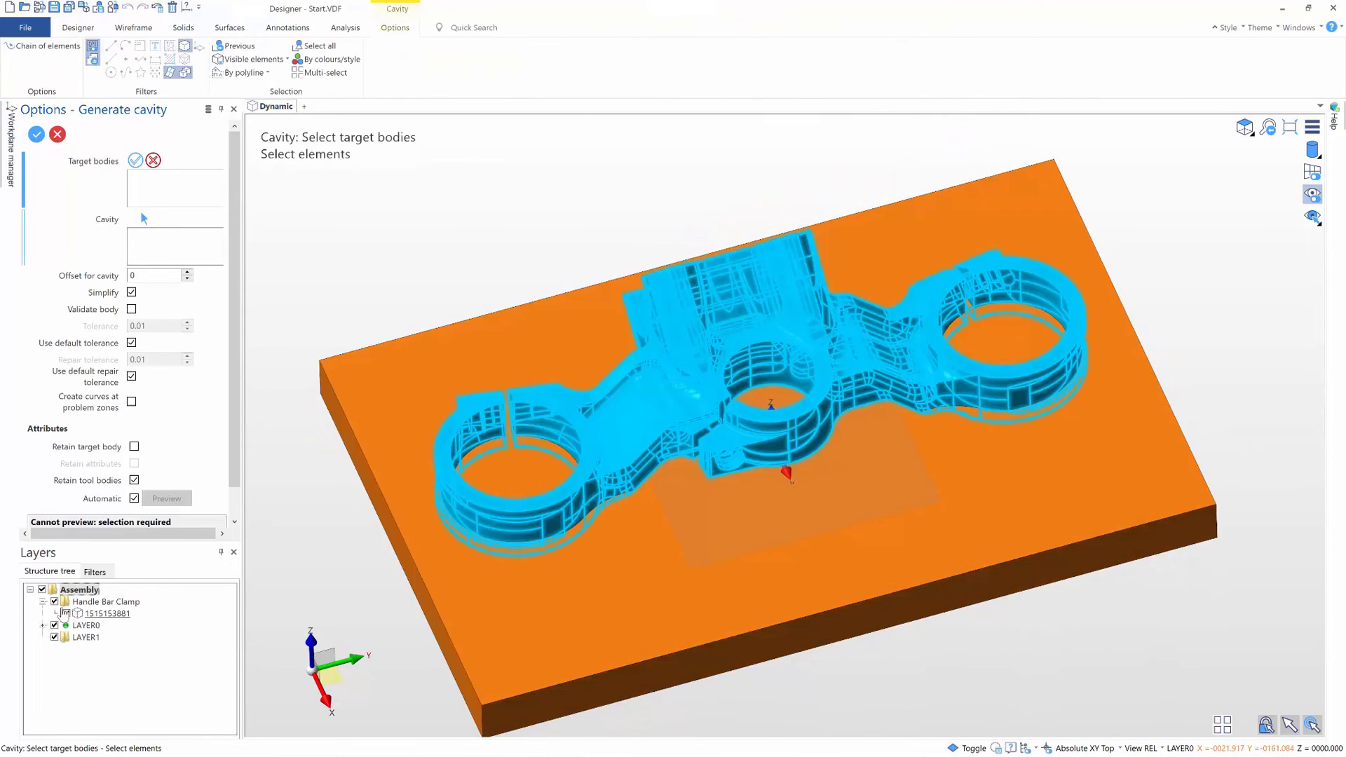
{"action": "left_click", "coordinate": [55, 602]}
{"action": "key", "text": "Escape"}
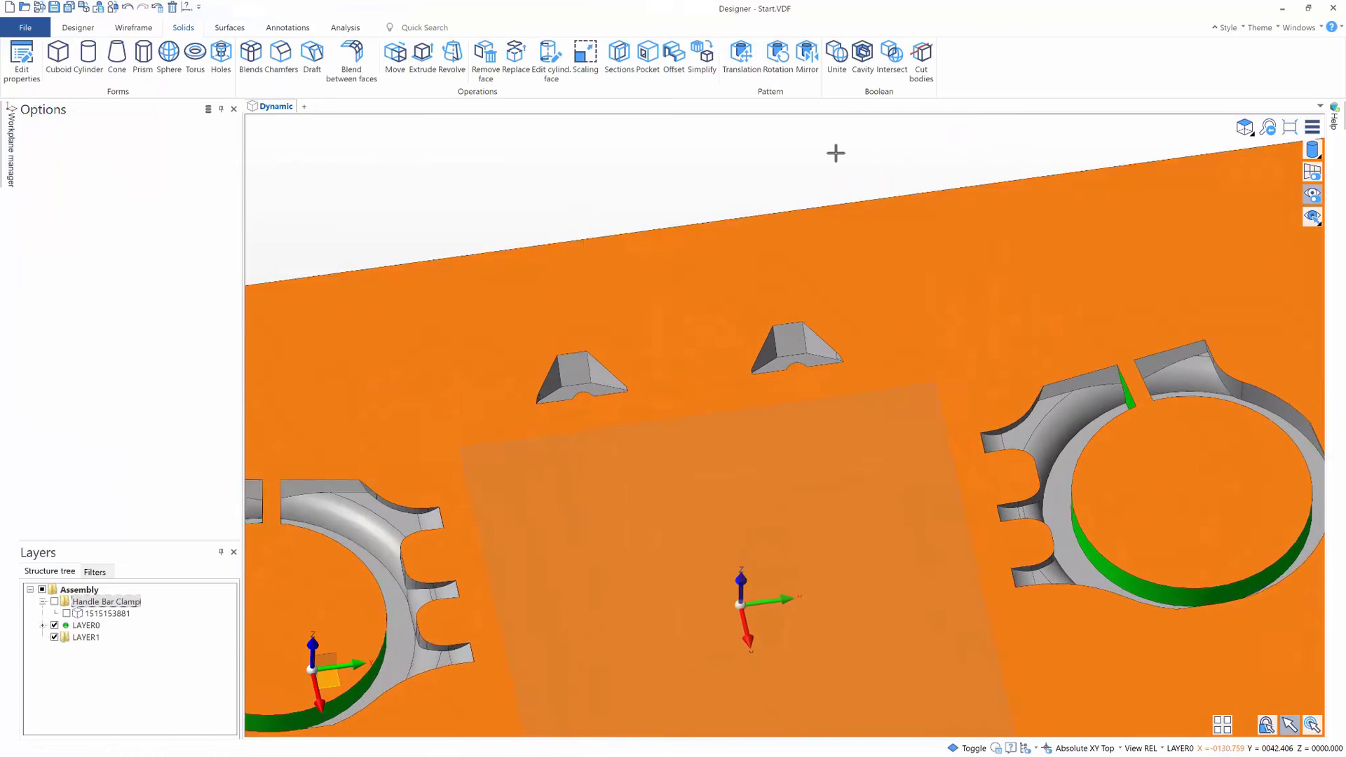
- Delete and heal the small curved notch faces in the plate's two trapezoidal pockets
{"action": "left_click", "coordinate": [482, 70]}
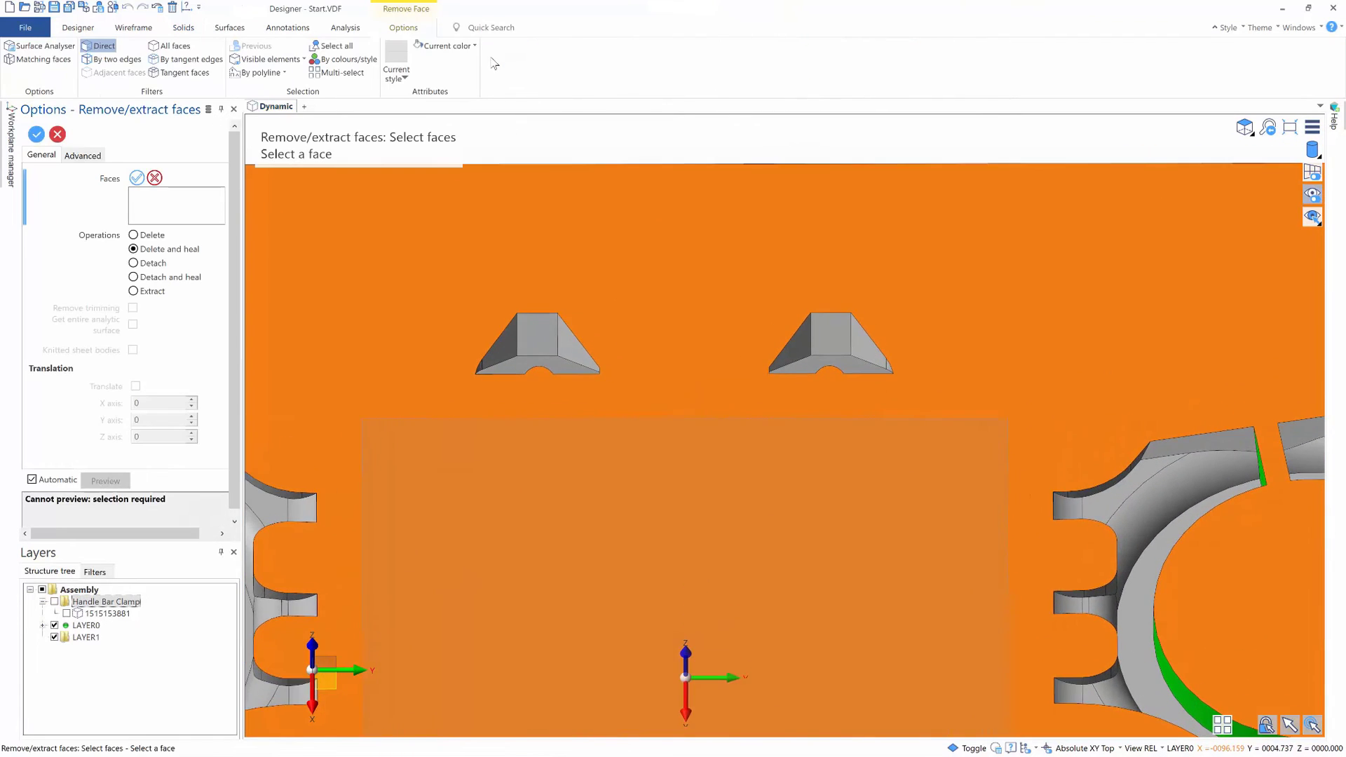
{"action": "left_click_drag", "start_coordinate": [845, 434], "coordinate": [926, 433]}
{"action": "right_click", "coordinate": [925, 433]}
{"action": "left_click", "coordinate": [145, 178]}
{"action": "left_click", "coordinate": [563, 368]}
{"action": "left_click", "coordinate": [803, 365]}
{"action": "right_click", "coordinate": [713, 380]}
{"action": "right_click", "coordinate": [713, 379]}
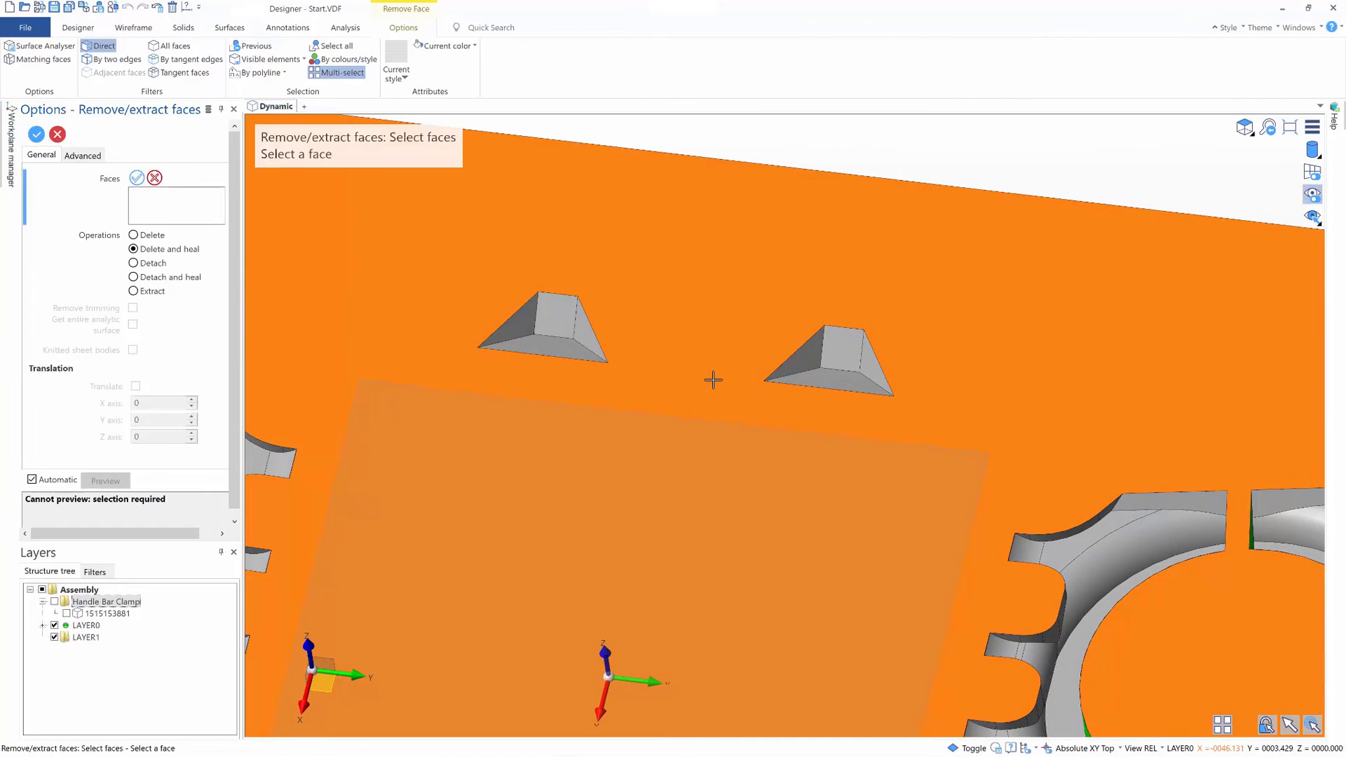
{"action": "key", "text": "Escape"}
- Extrude one trapezoidal pocket's triangular side face 37.6 across to the far end of the other, joining them into one pocket
{"action": "left_click", "coordinate": [418, 63]}
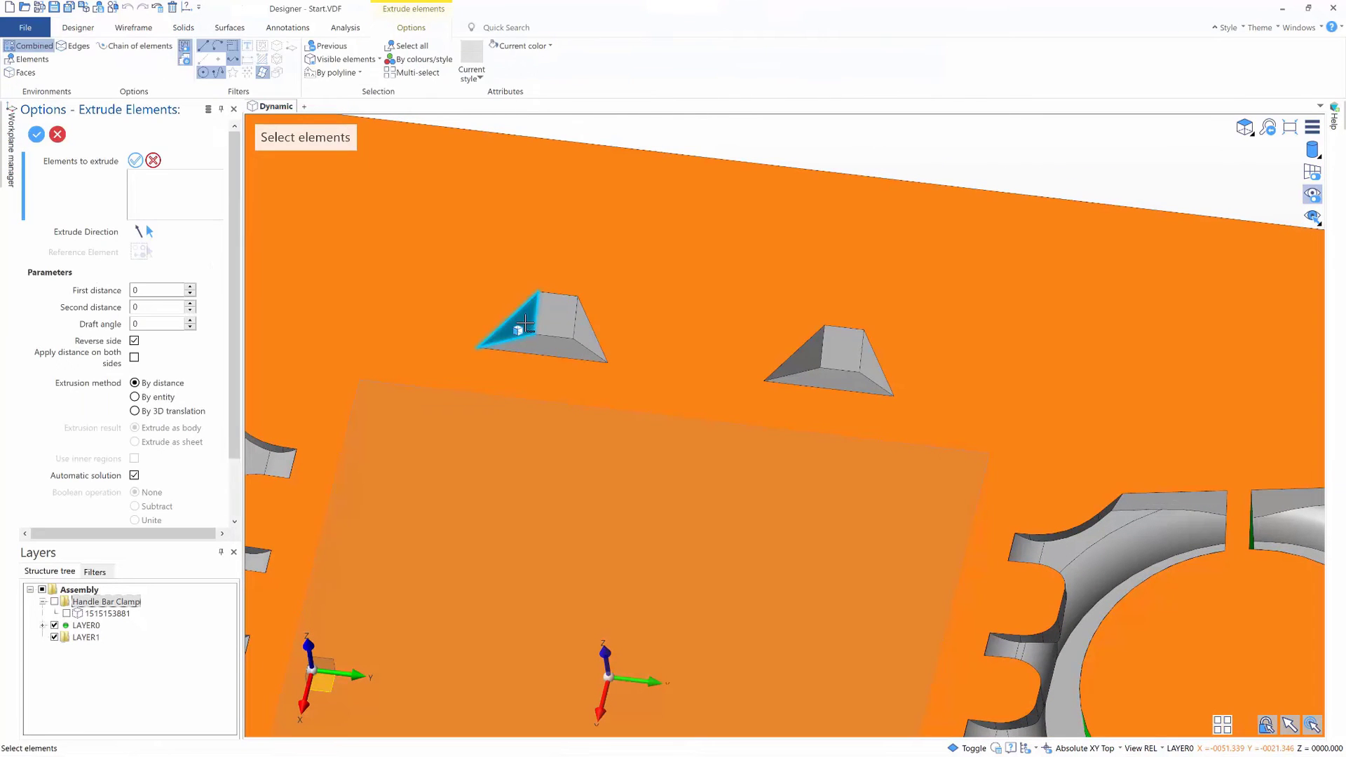
{"action": "left_click", "coordinate": [518, 317]}
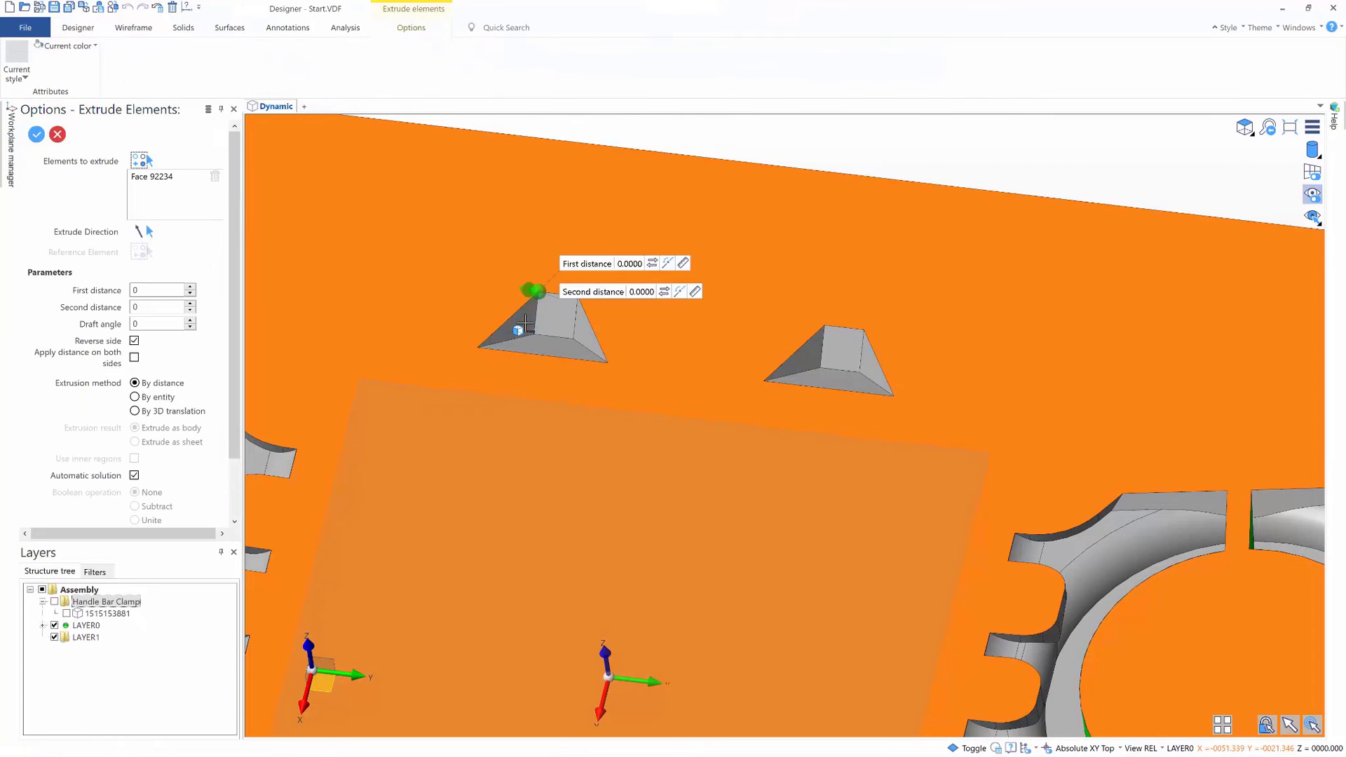
{"action": "left_click", "coordinate": [490, 368]}
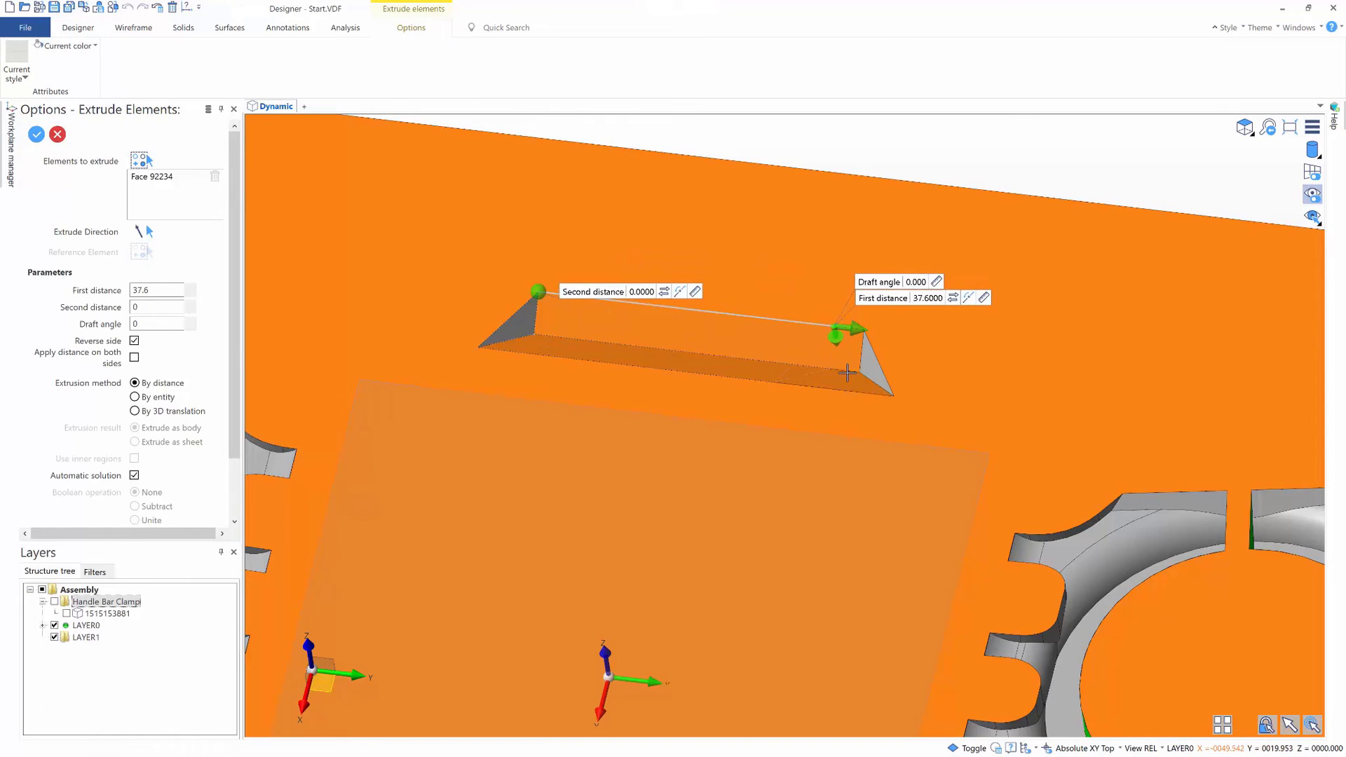
{"action": "right_click", "coordinate": [847, 372]}
{"action": "right_click", "coordinate": [847, 373]}
- Close the narrow slit in the left ring cavity of the orange plate with Replace Face
{"action": "middle_click_drag", "start_coordinate": [1063, 132], "coordinate": [1094, 126]}
{"action": "scroll", "coordinate": [1094, 127], "scroll_direction": "down", "scroll_amount": 3}
{"action": "left_click", "coordinate": [510, 64]}
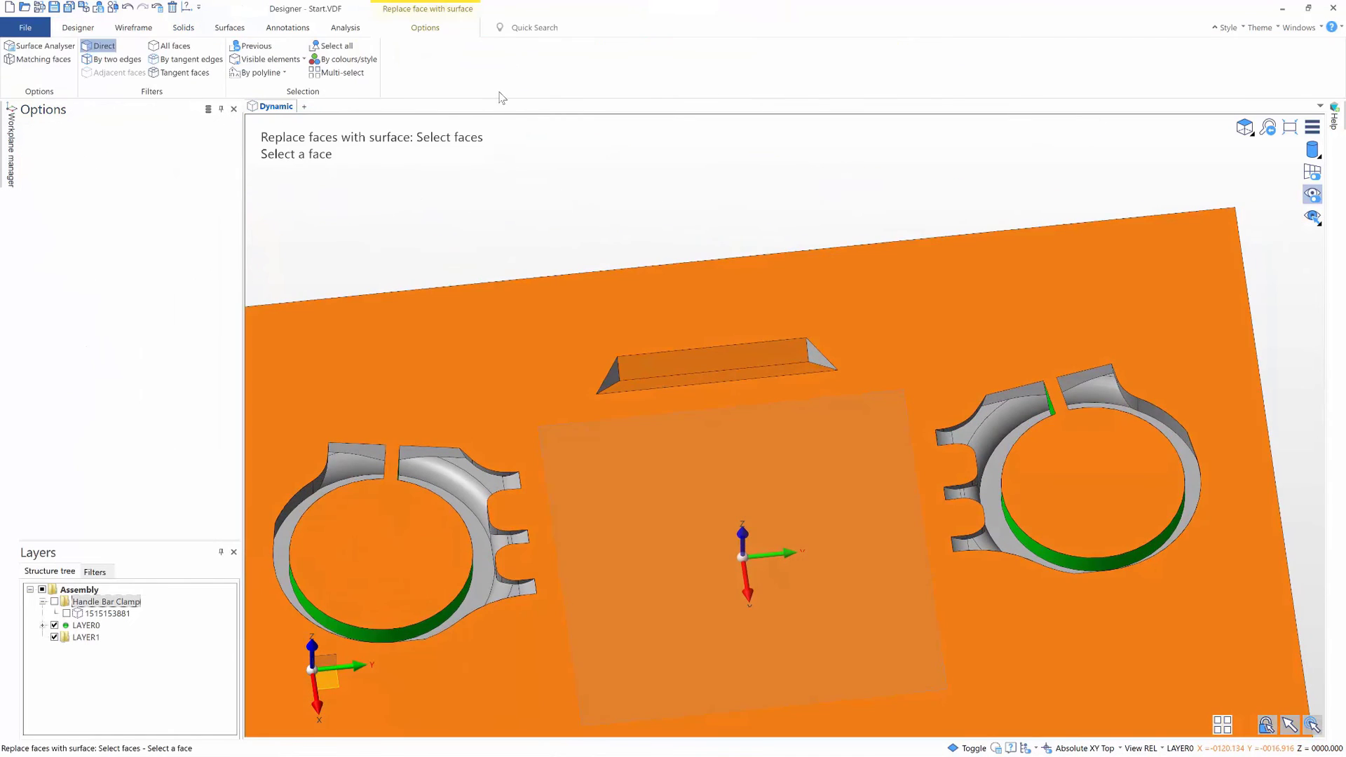
{"action": "middle_click_drag", "start_coordinate": [433, 221], "coordinate": [470, 232]}
{"action": "left_click", "coordinate": [404, 488]}
{"action": "right_click", "coordinate": [404, 488]}
{"action": "mouse_move", "coordinate": [404, 488]}
{"action": "middle_mouse_down"}
{"action": "mouse_move", "coordinate": [425, 489]}
{"action": "mouse_move", "coordinate": [396, 484]}
{"action": "middle_mouse_up"}
{"action": "left_click", "coordinate": [400, 473]}
- Close the matching slit in the right ring cavity by replacing its face with a surface
{"action": "middle_click_drag", "start_coordinate": [1045, 456], "coordinate": [991, 427]}
{"action": "left_click", "coordinate": [1039, 448]}
{"action": "right_click", "coordinate": [1039, 448]}
{"action": "left_click", "coordinate": [993, 427]}
{"action": "middle_click_drag", "start_coordinate": [904, 470], "coordinate": [955, 464]}
{"action": "right_click", "coordinate": [273, 214]}
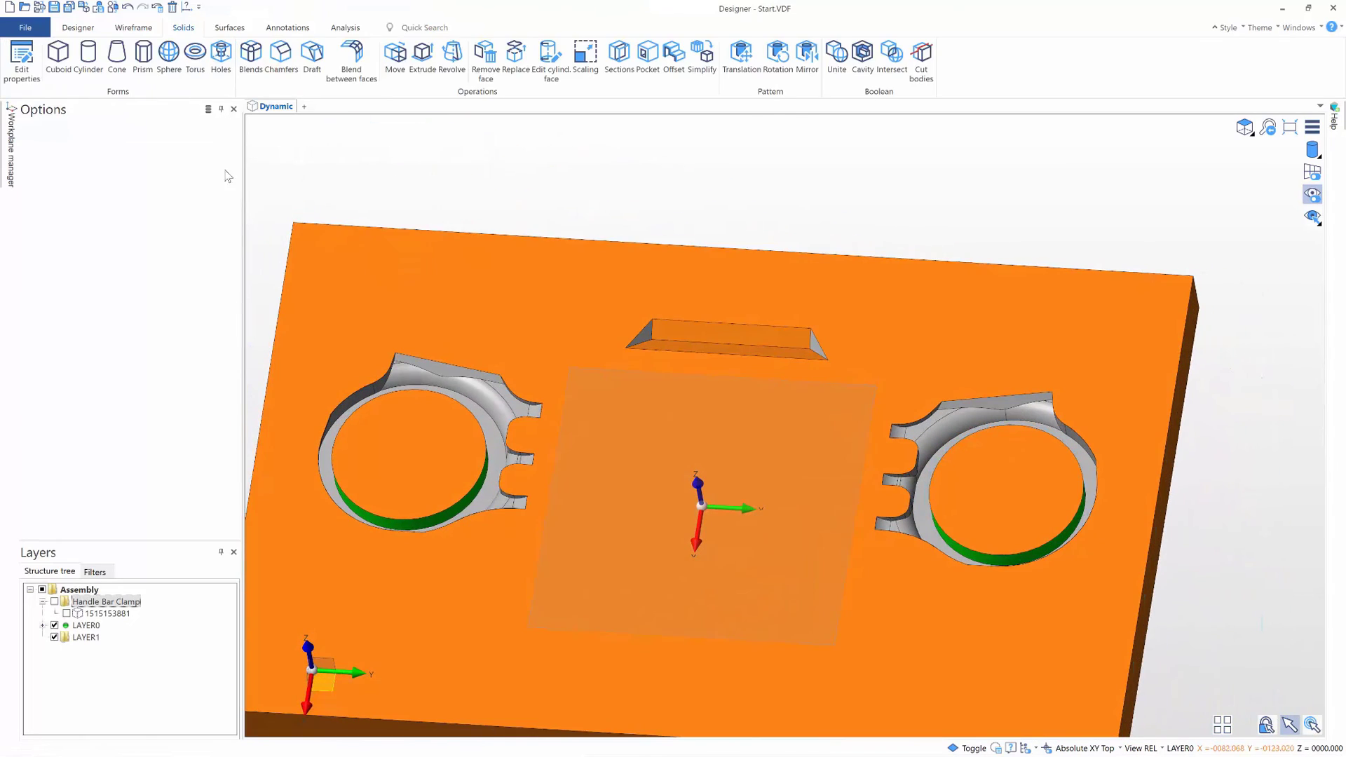
- Subtract a cuboid pocket from the plate between the facing notched ends of the two ring cavities, using the ring cavity's lower edge for depth
{"action": "left_click", "coordinate": [58, 55]}
{"action": "left_click", "coordinate": [546, 405]}
{"action": "left_click", "coordinate": [882, 527]}
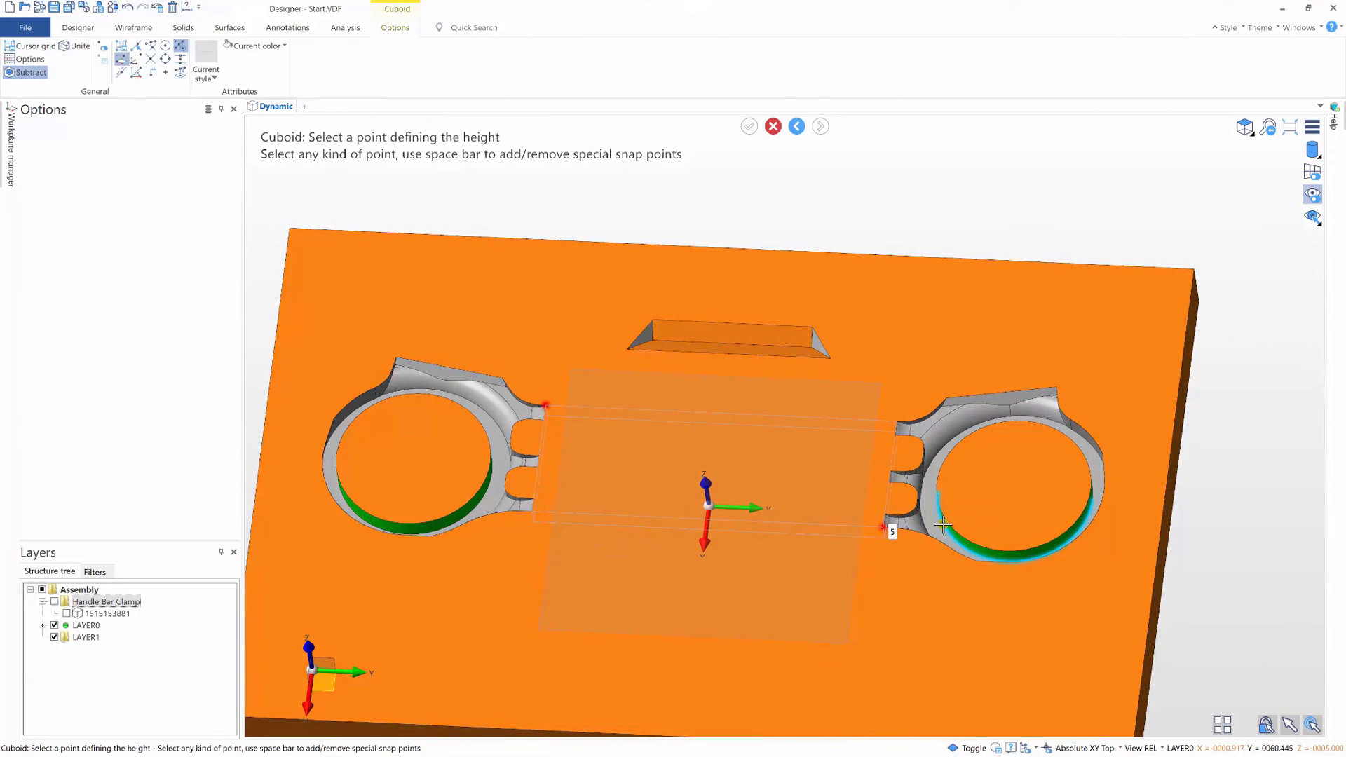
{"action": "left_click", "coordinate": [943, 524]}
{"action": "key", "text": "Escape"}
- Move the circular island faces inside both ring cavities down through the plate to open two through holes
{"action": "left_click", "coordinate": [132, 218]}
{"action": "left_click", "coordinate": [339, 71]}
{"action": "left_click", "coordinate": [442, 469]}
{"action": "left_click", "coordinate": [1004, 484]}
{"action": "right_click", "coordinate": [1004, 484]}
{"action": "middle_click_drag", "start_coordinate": [1004, 484], "coordinate": [649, 381]}
{"action": "left_click_drag", "start_coordinate": [439, 356], "coordinate": [474, 547]}
{"action": "right_click", "coordinate": [474, 547]}
- Offset the cylindrical walls of both through holes by a distance of 1.5 with the Offset/Reblend option
{"action": "left_click", "coordinate": [481, 328]}
{"action": "left_click", "coordinate": [989, 424]}
{"action": "left_click", "coordinate": [158, 248]}
{"action": "right_click", "coordinate": [271, 253]}
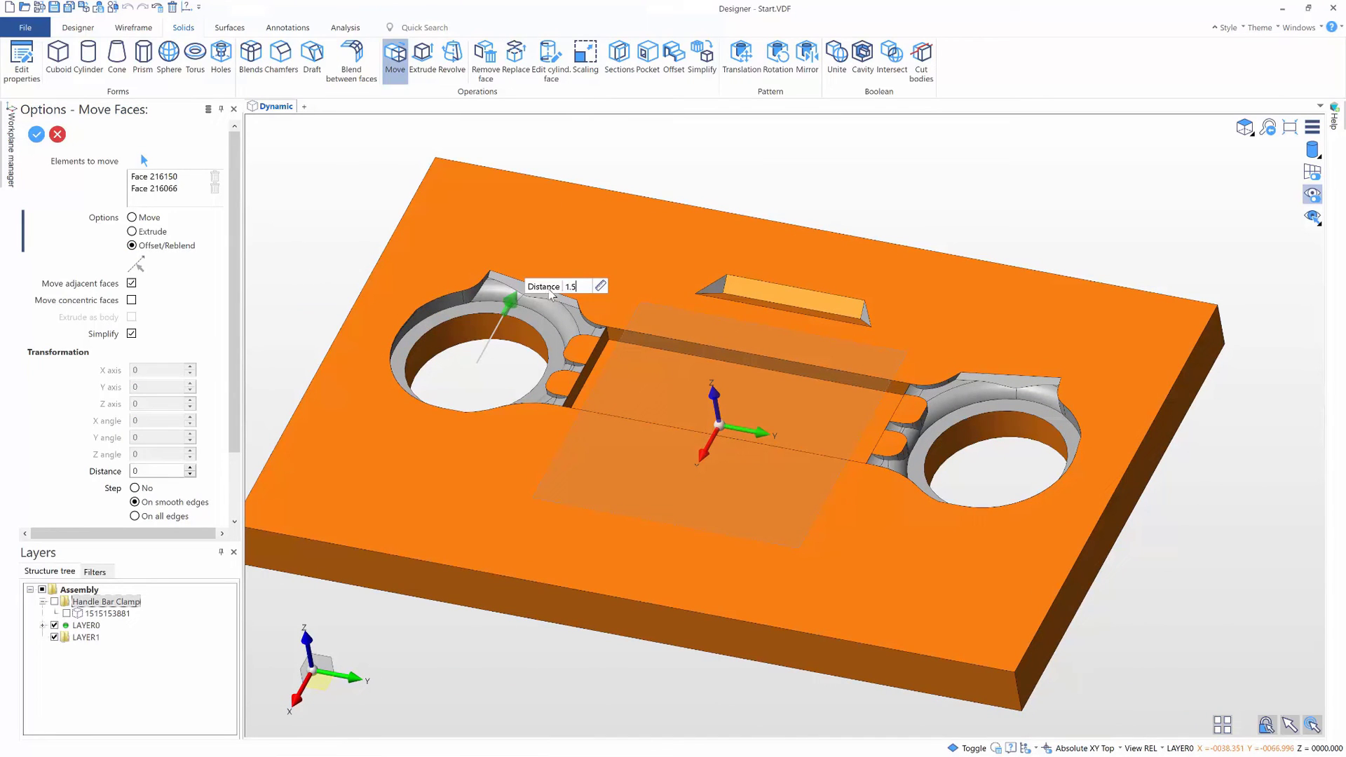
{"action": "key", "text": "Return"}
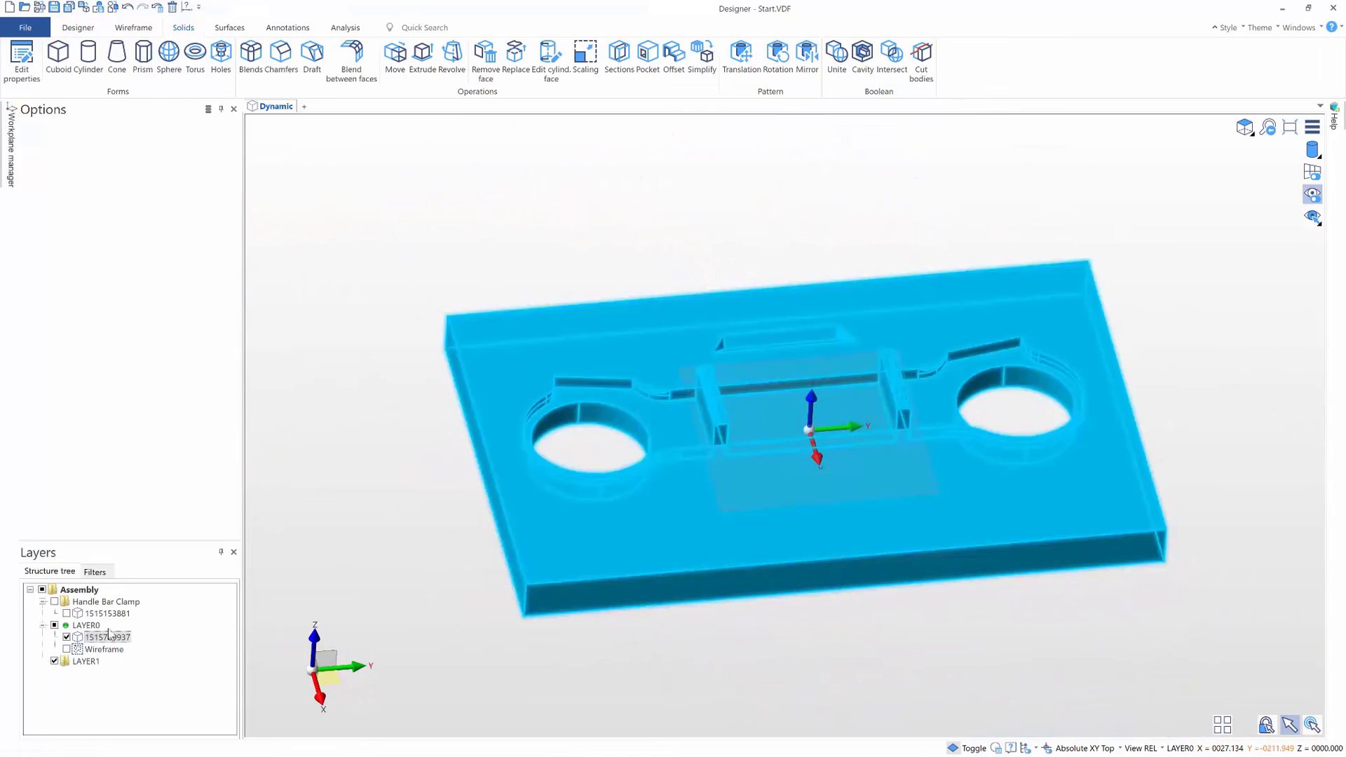
- Show the Handle Bar Clamp layer and merge the strap clamp file into the assembly, placing it on the plate
{"action": "left_click", "coordinate": [54, 602]}
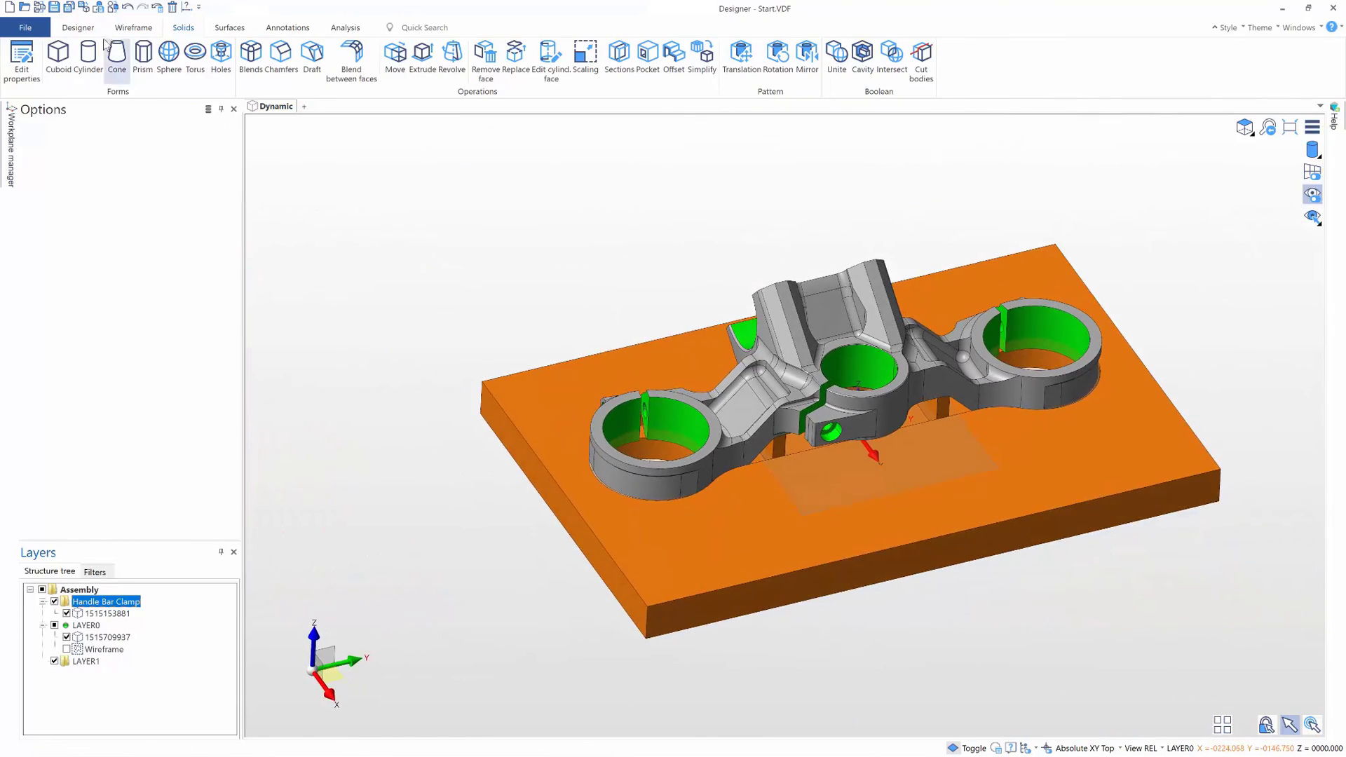
{"action": "left_click", "coordinate": [25, 28]}
{"action": "left_click", "coordinate": [30, 127]}
{"action": "left_click", "coordinate": [289, 333]}
{"action": "left_click", "coordinate": [942, 628]}
{"action": "left_click", "coordinate": [650, 388]}
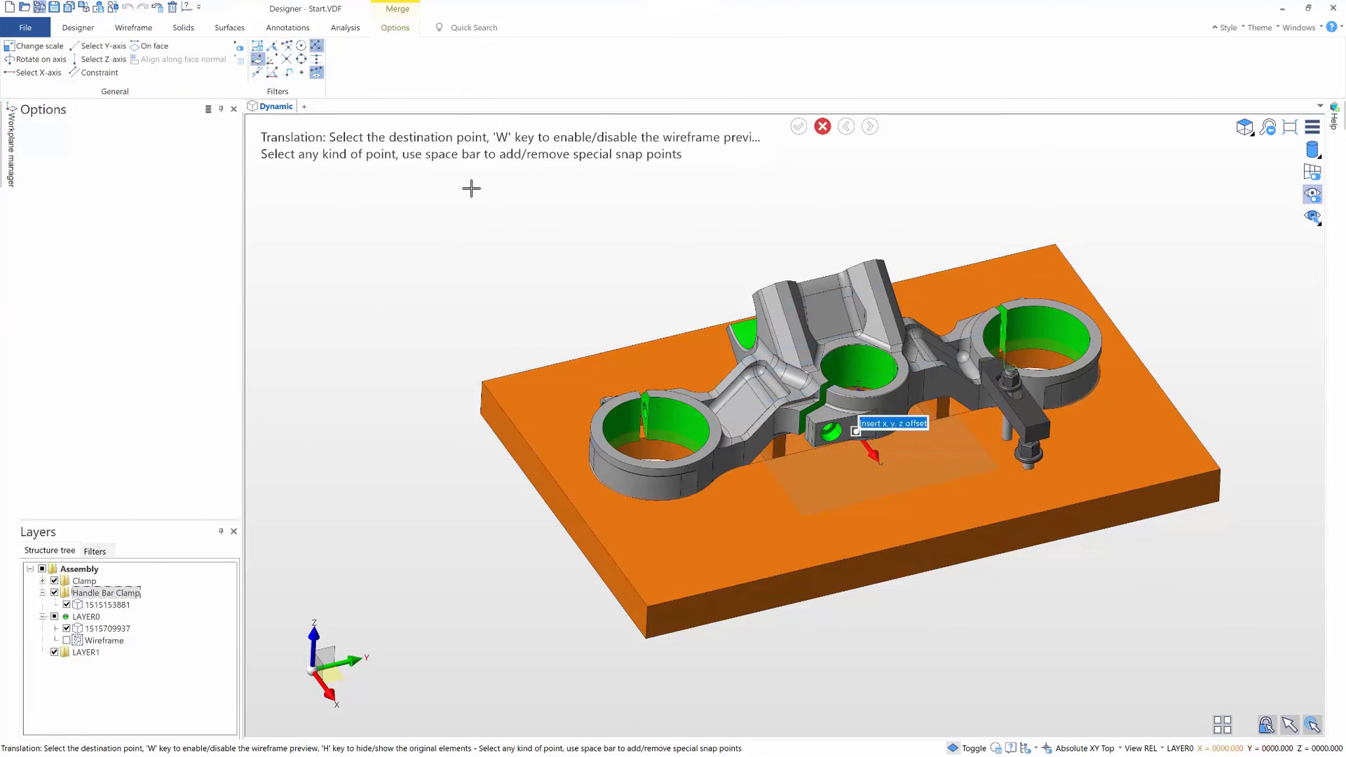
{"action": "left_click", "coordinate": [864, 462]}
- Translate the merged strap clamp incrementally by -17.2 in X and 4.8 in Y so its tip sits on the handlebar clamp's arm
{"action": "middle_click_drag", "start_coordinate": [1229, 570], "coordinate": [1206, 552]}
{"action": "left_click_drag", "start_coordinate": [947, 300], "coordinate": [1154, 488]}
{"action": "left_click", "coordinate": [1210, 447]}
{"action": "left_click", "coordinate": [1245, 128]}
{"action": "left_click", "coordinate": [1246, 153]}
{"action": "left_click", "coordinate": [107, 72]}
{"action": "scroll", "coordinate": [994, 253], "scroll_direction": "up", "scroll_amount": 2}
{"action": "left_click_drag", "start_coordinate": [906, 362], "coordinate": [900, 361]}
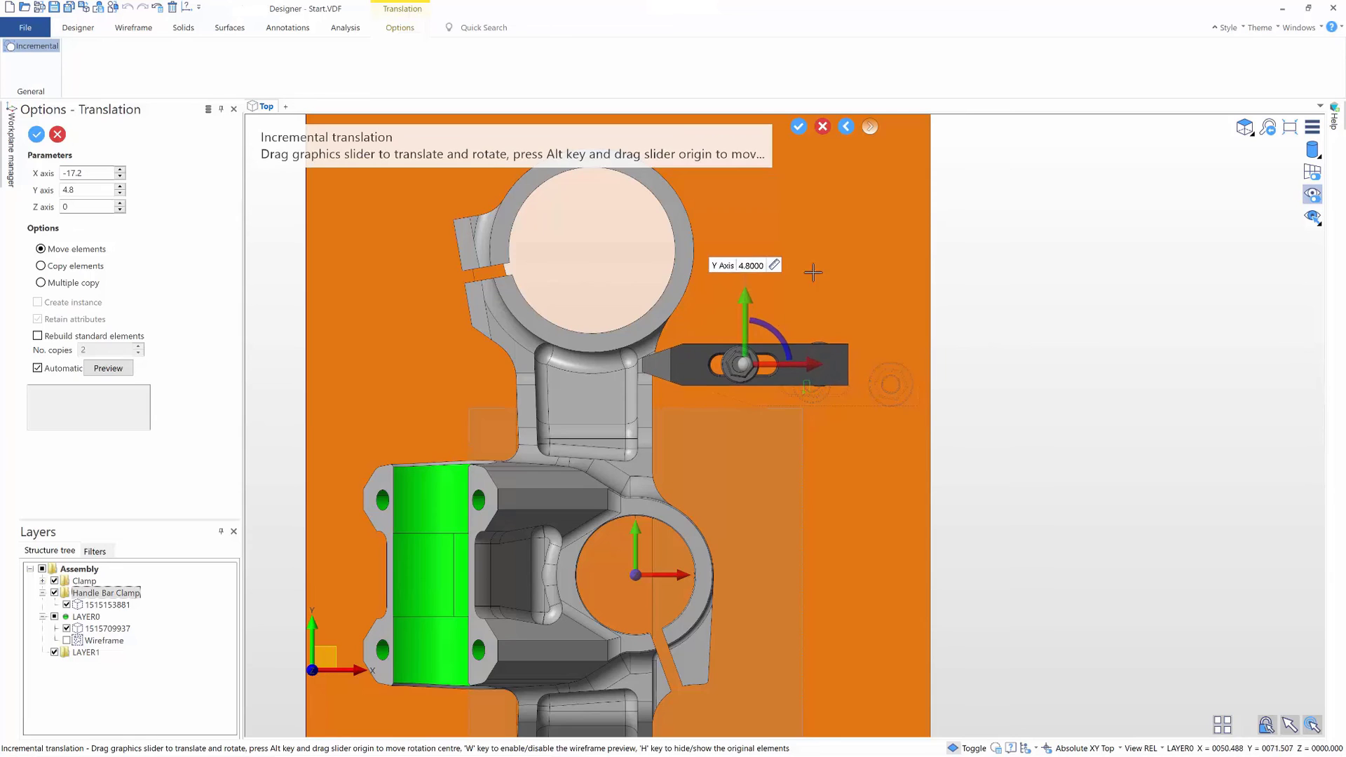
{"action": "right_click", "coordinate": [1028, 304]}
{"action": "scroll", "coordinate": [1028, 304], "scroll_direction": "down", "scroll_amount": 1}
{"action": "middle_click_drag", "start_coordinate": [817, 363], "coordinate": [711, 265]}
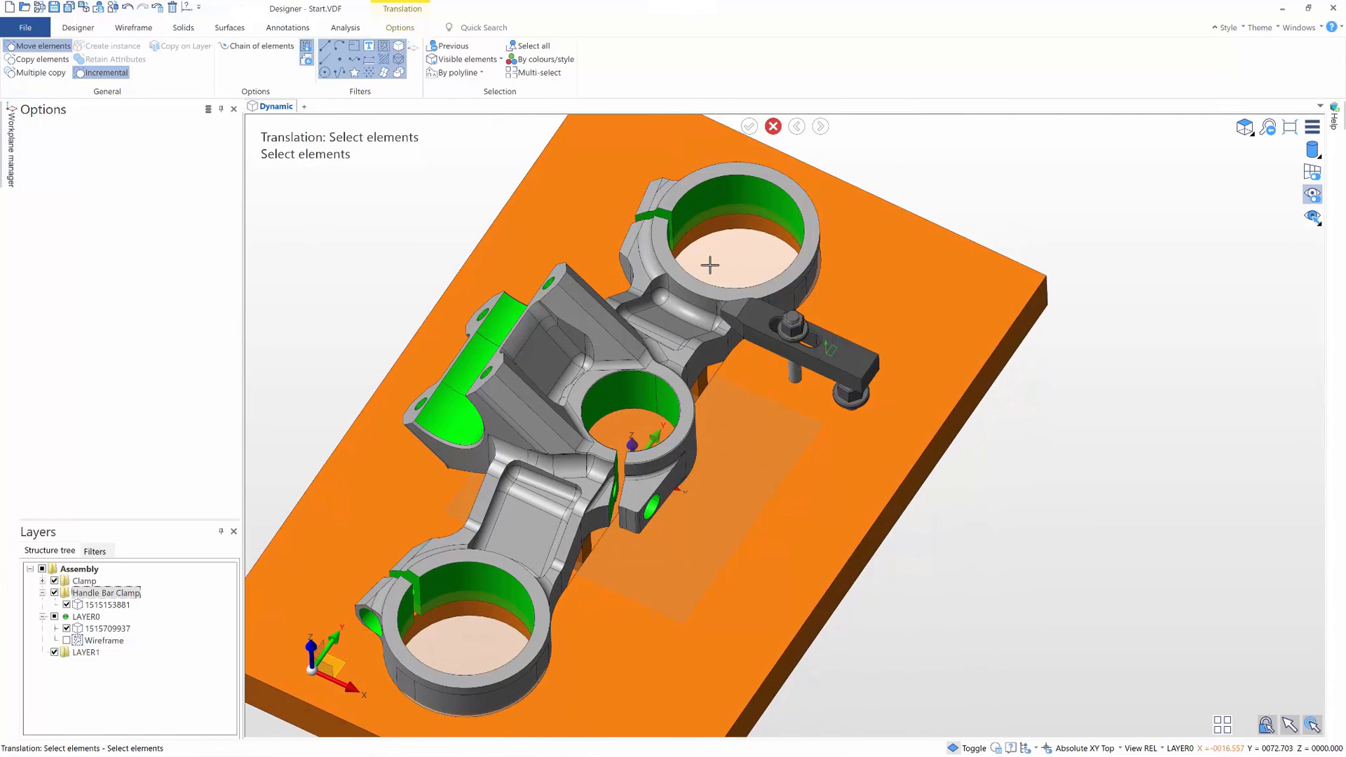
{"action": "key", "text": "Escape"}
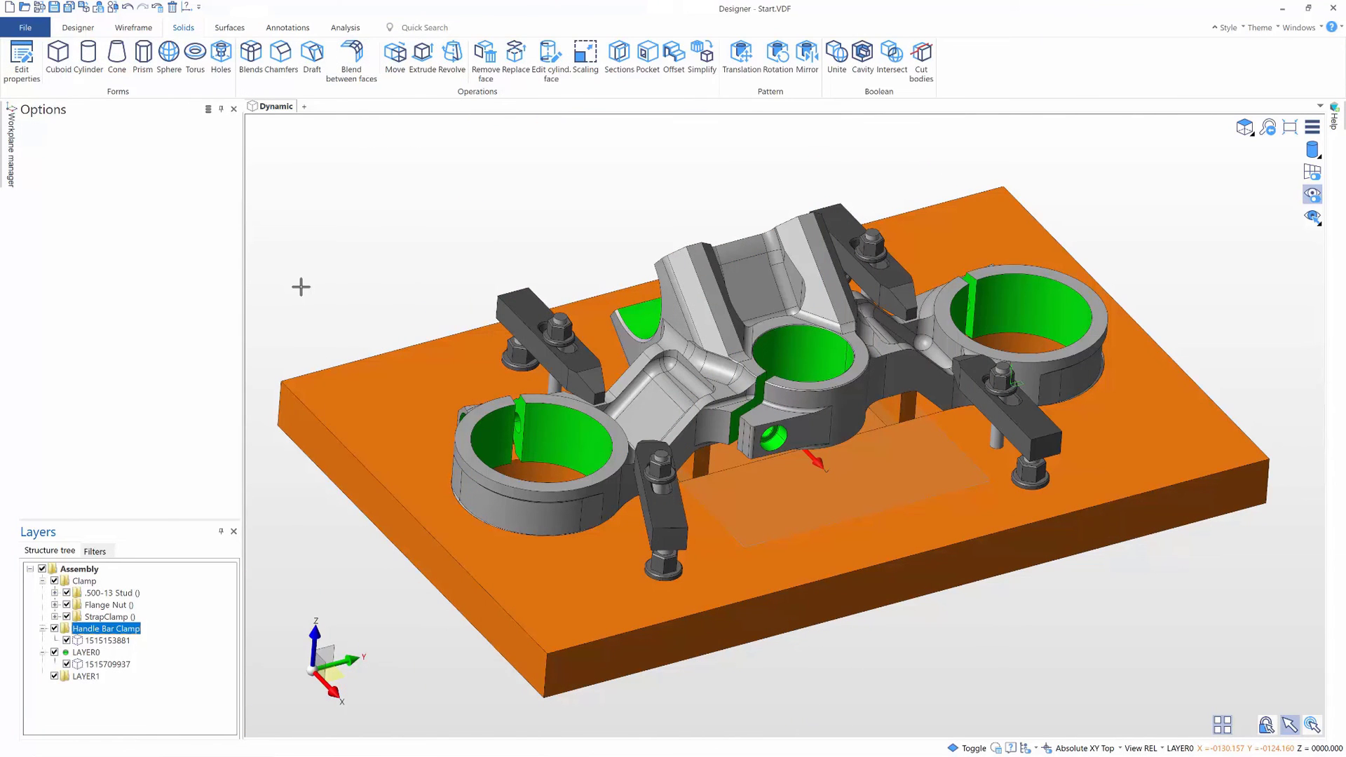